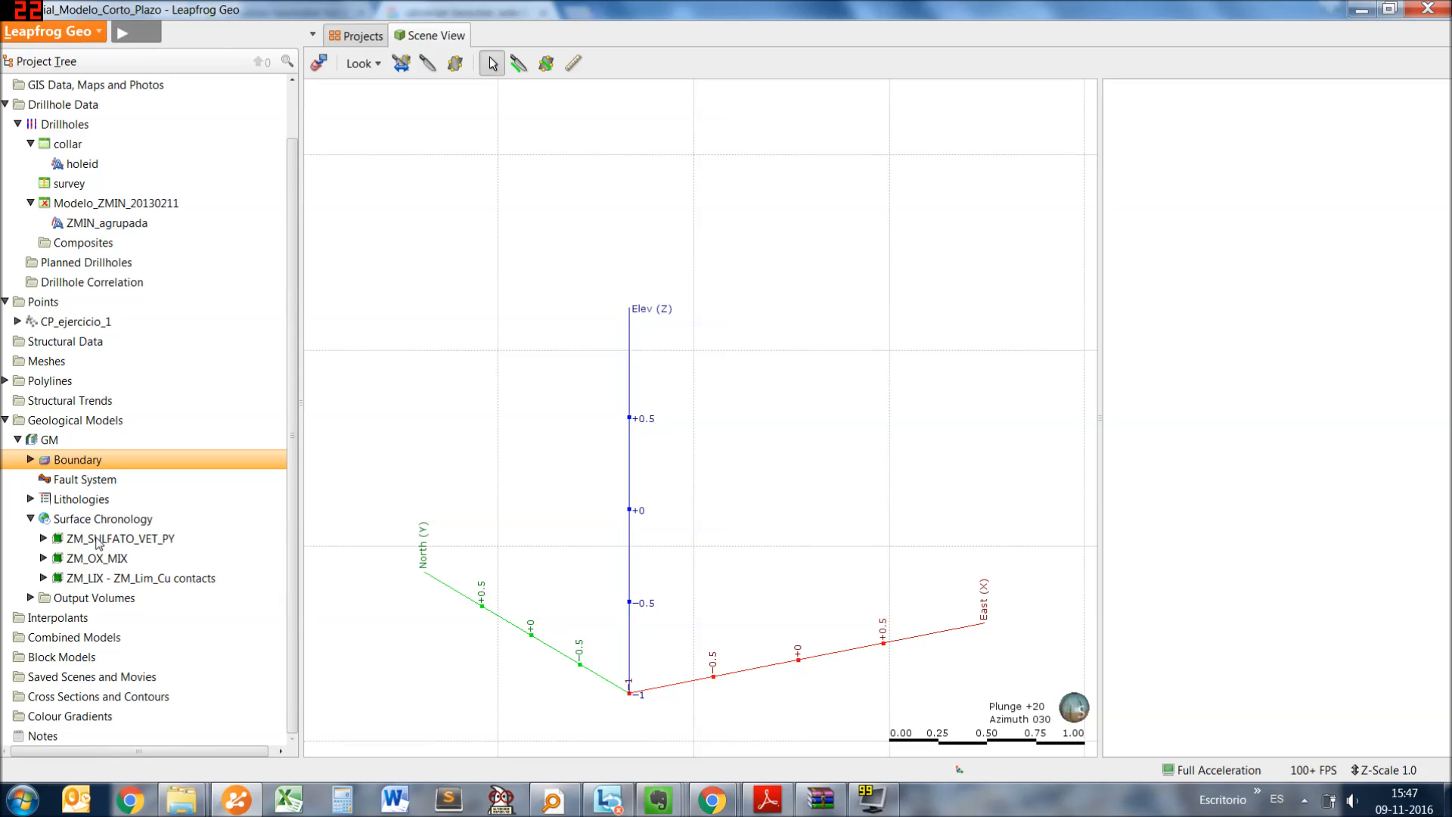
# Expand the ZM_SULFATO_VET_PY surface in the GM surface chronology down to its ZMIN_agrupada source
pyautogui.click(44, 538)
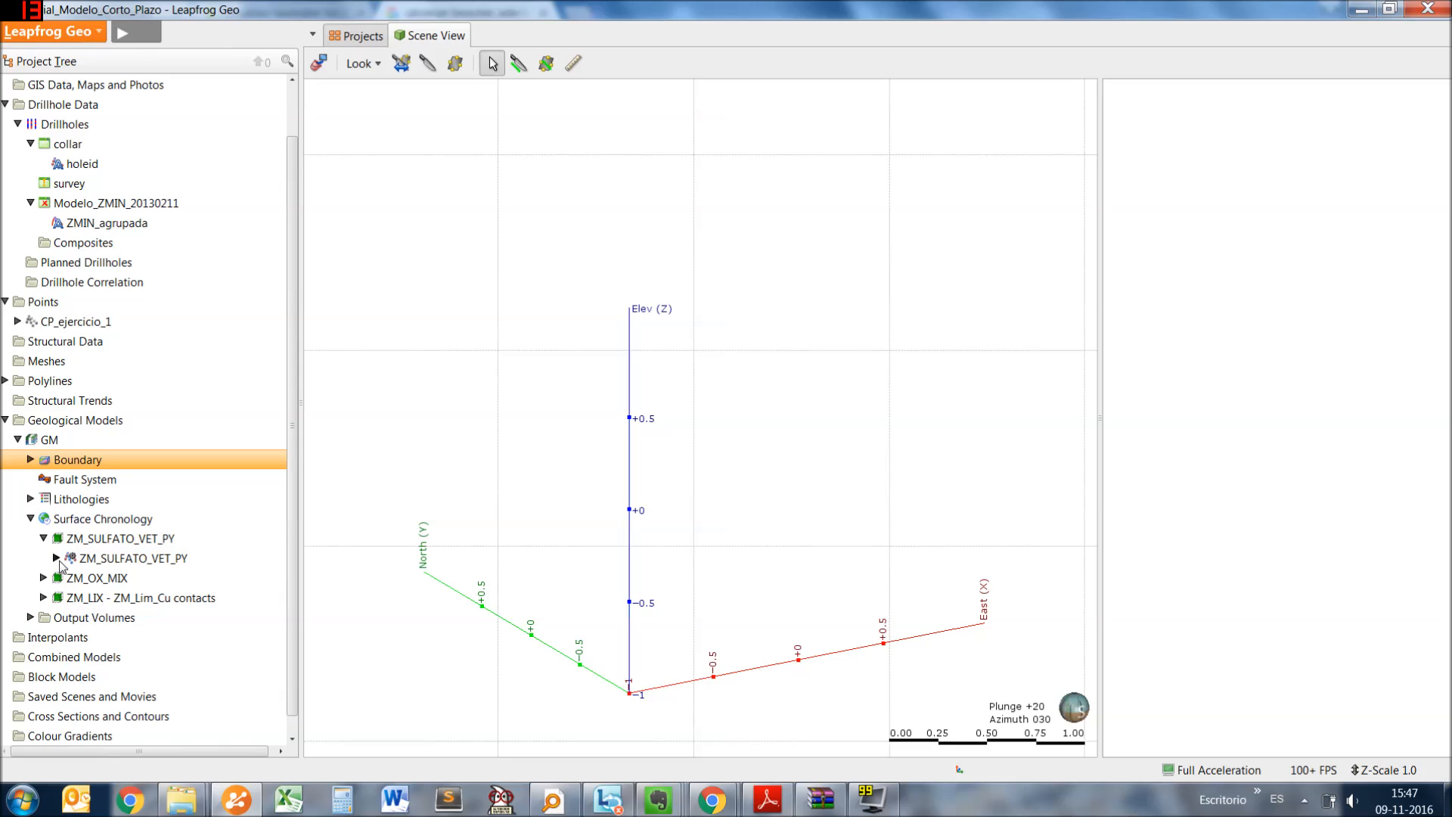
pyautogui.click(56, 559)
pyautogui.click(69, 578)
pyautogui.scroll(-1, 113, 488)
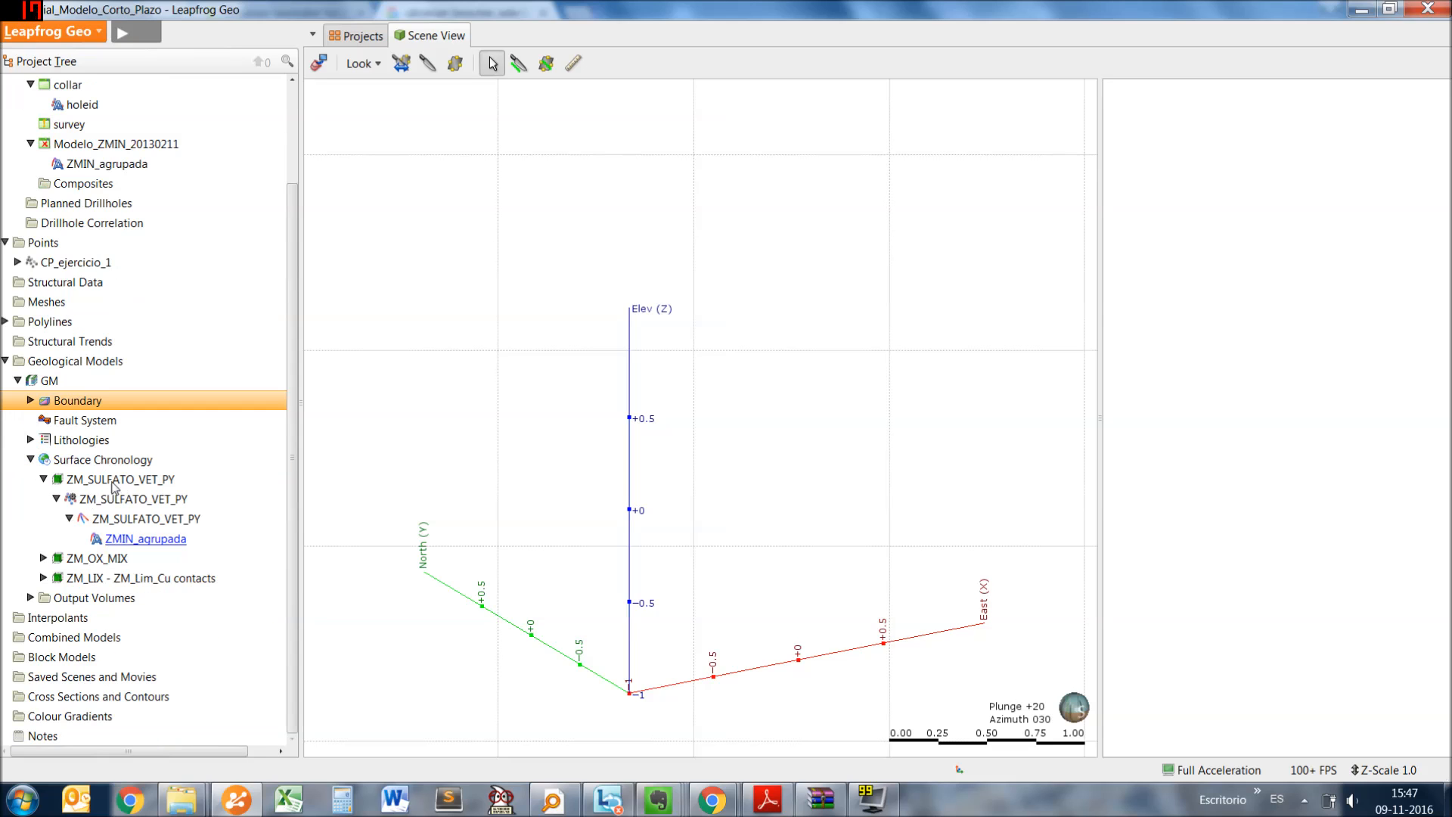
pyautogui.click(66, 464)
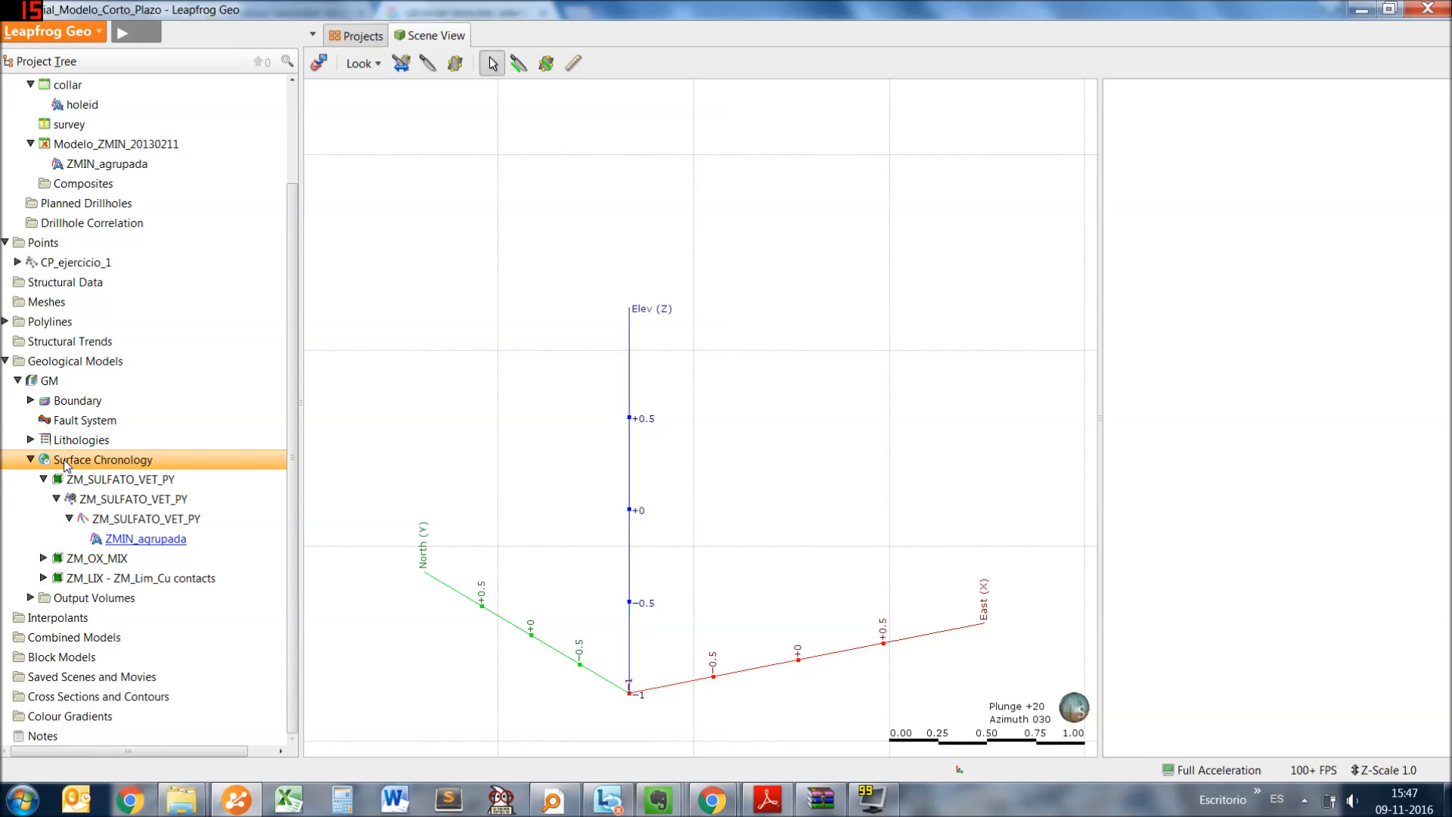
# Review the lithology and surfacing settings of the ZM_SULFATO_VET_PY surface without changing them
pyautogui.click(108, 481)
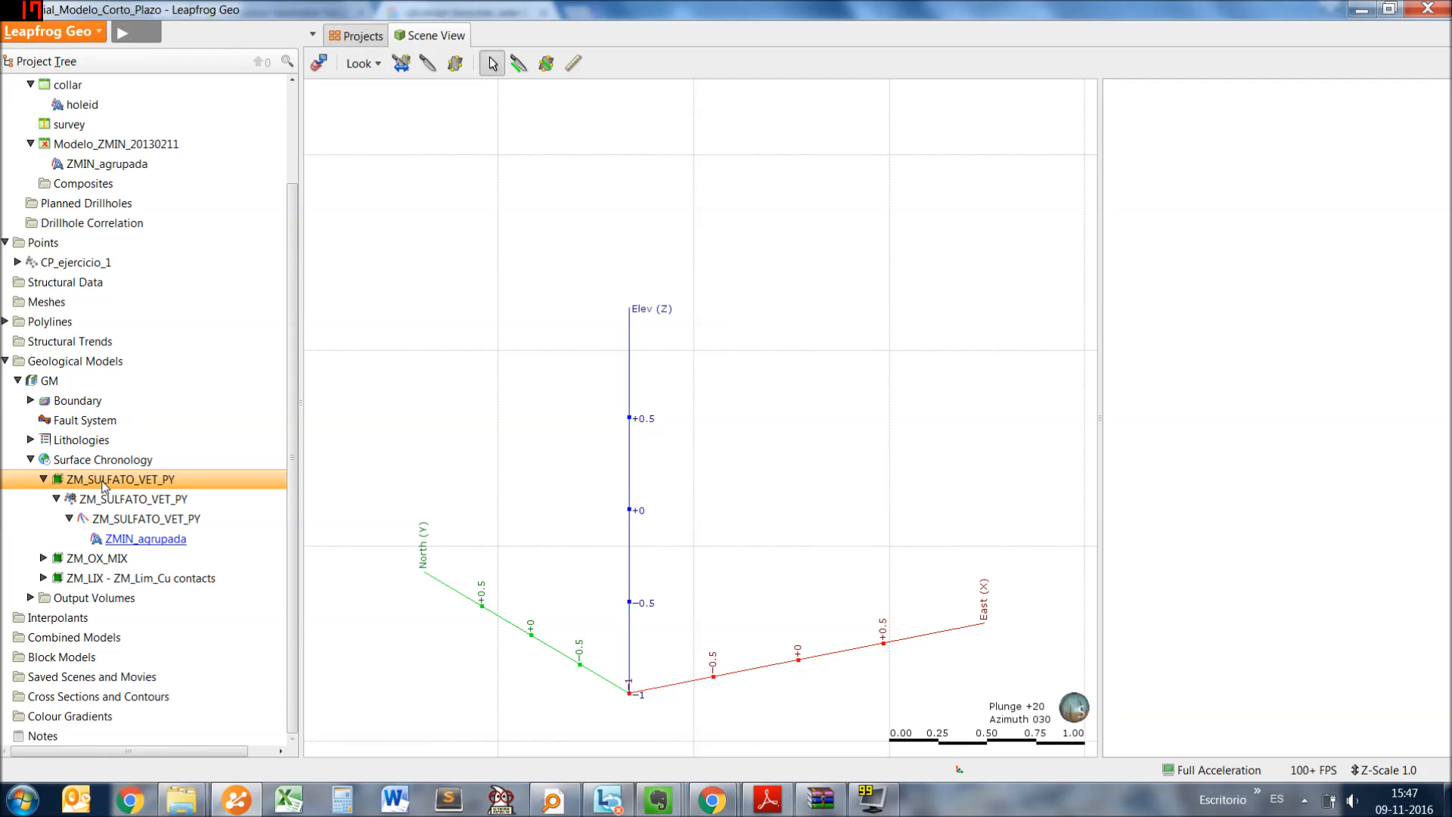
pyautogui.doubleClick(104, 486)
pyautogui.moveTo(711, 284); pyautogui.dragTo(702, 249)
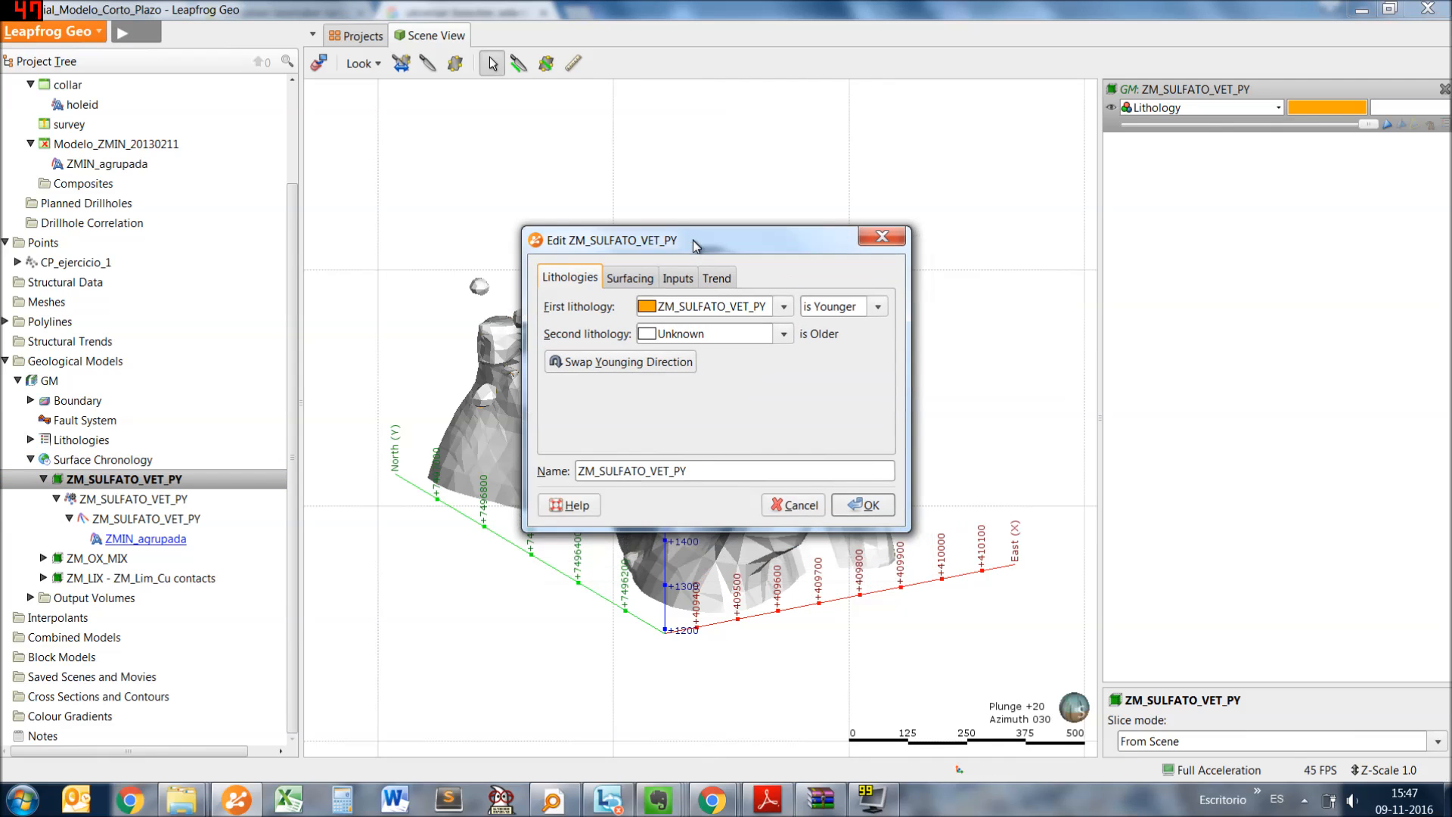
pyautogui.click(632, 280)
pyautogui.click(771, 503)
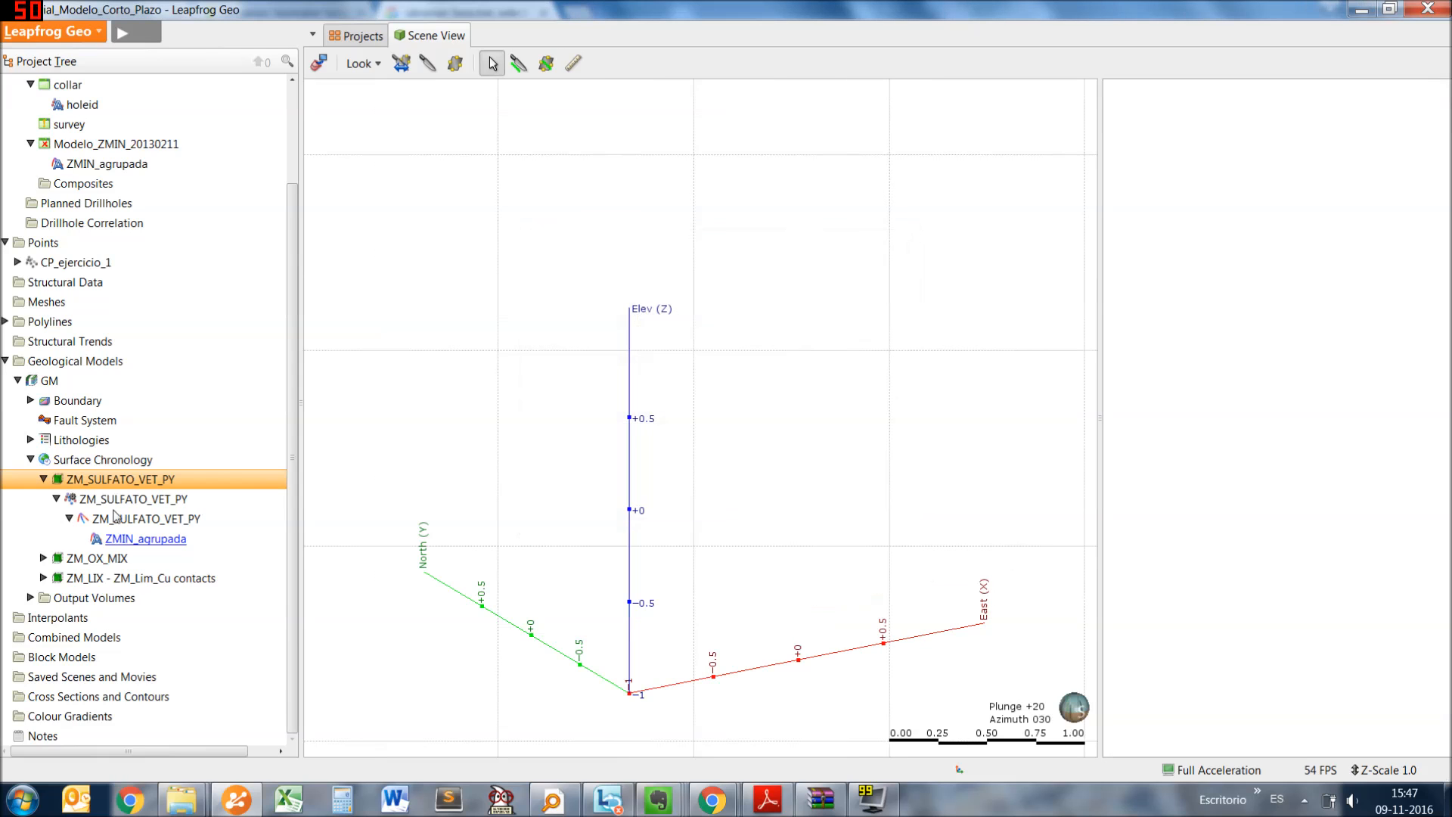
# Examine the interior, exterior and ignored lithologies of the ZM_SULFATO_VET_PY intrusion without changing them
pyautogui.doubleClick(153, 521)
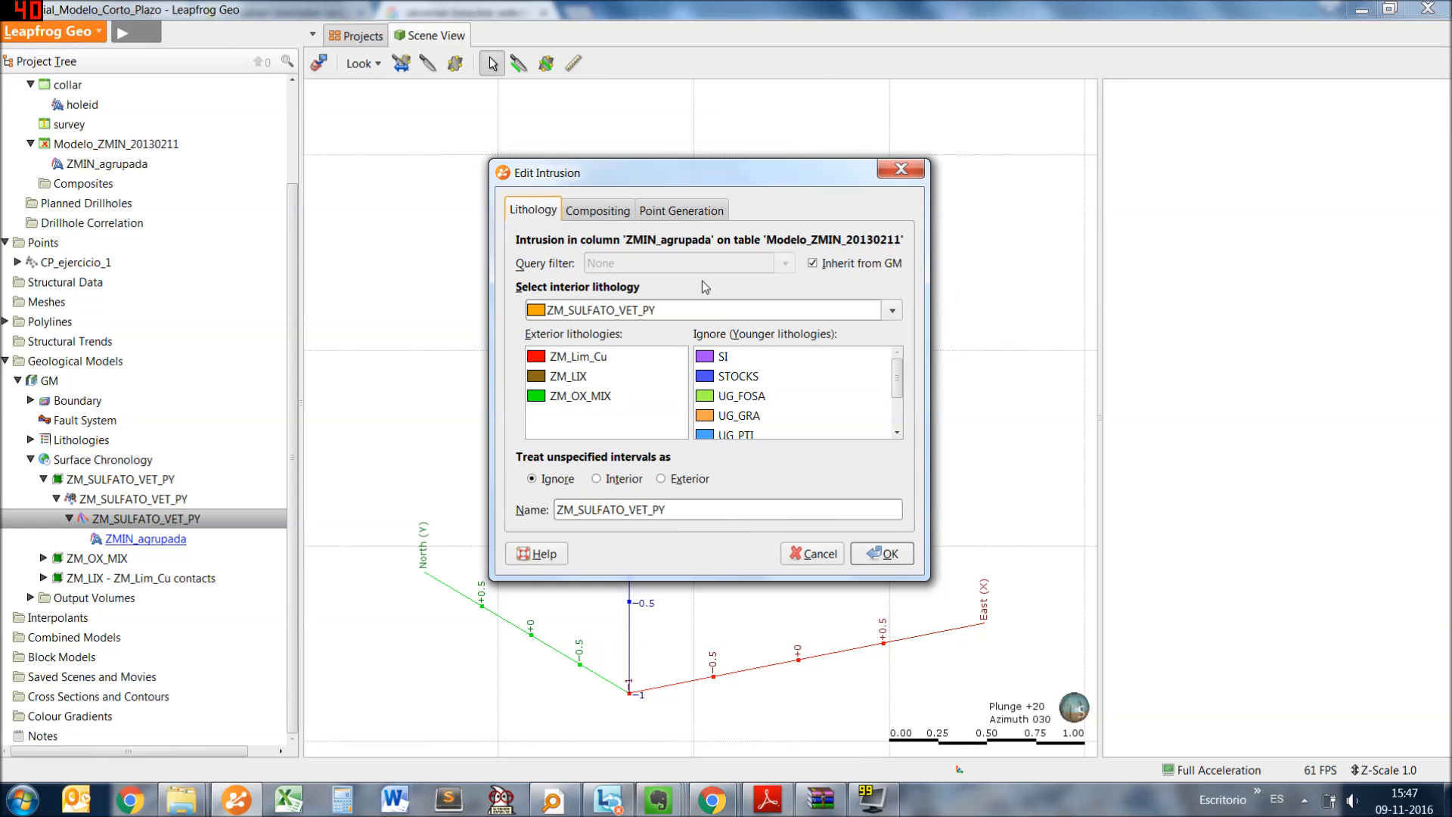
pyautogui.moveTo(733, 579); pyautogui.dragTo(727, 700)
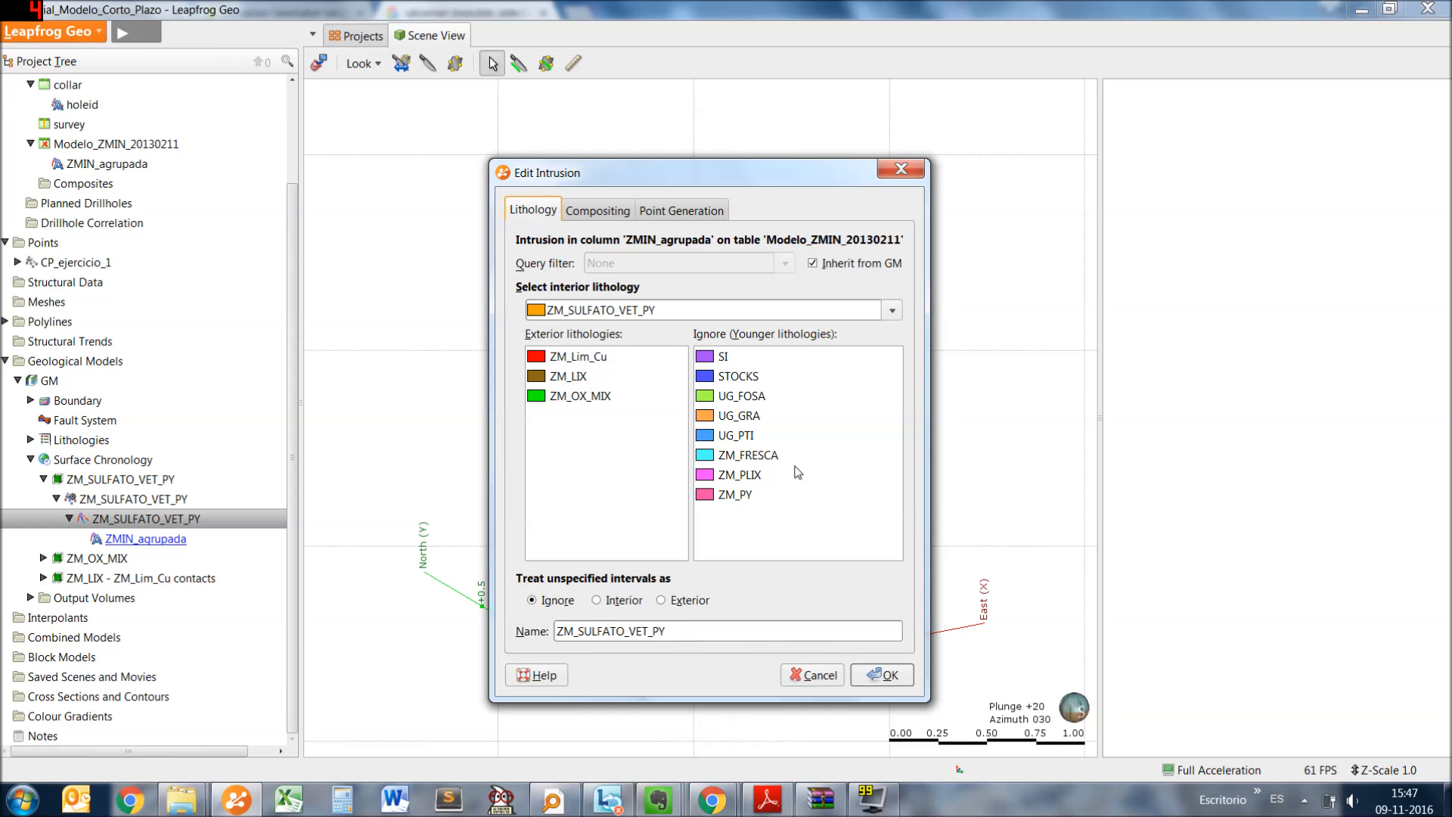
pyautogui.click(814, 676)
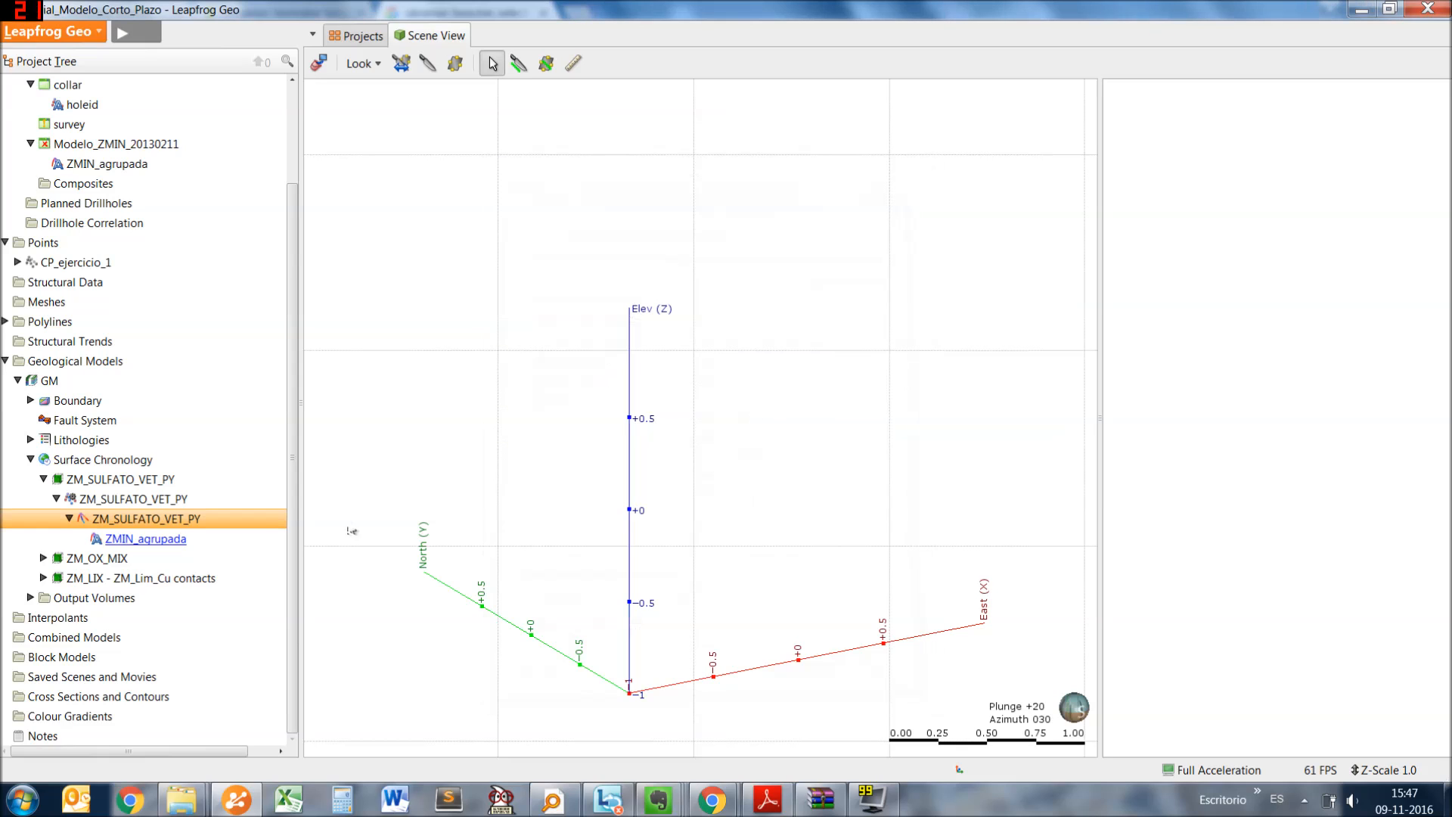
pyautogui.click(102, 465)
pyautogui.click(107, 481)
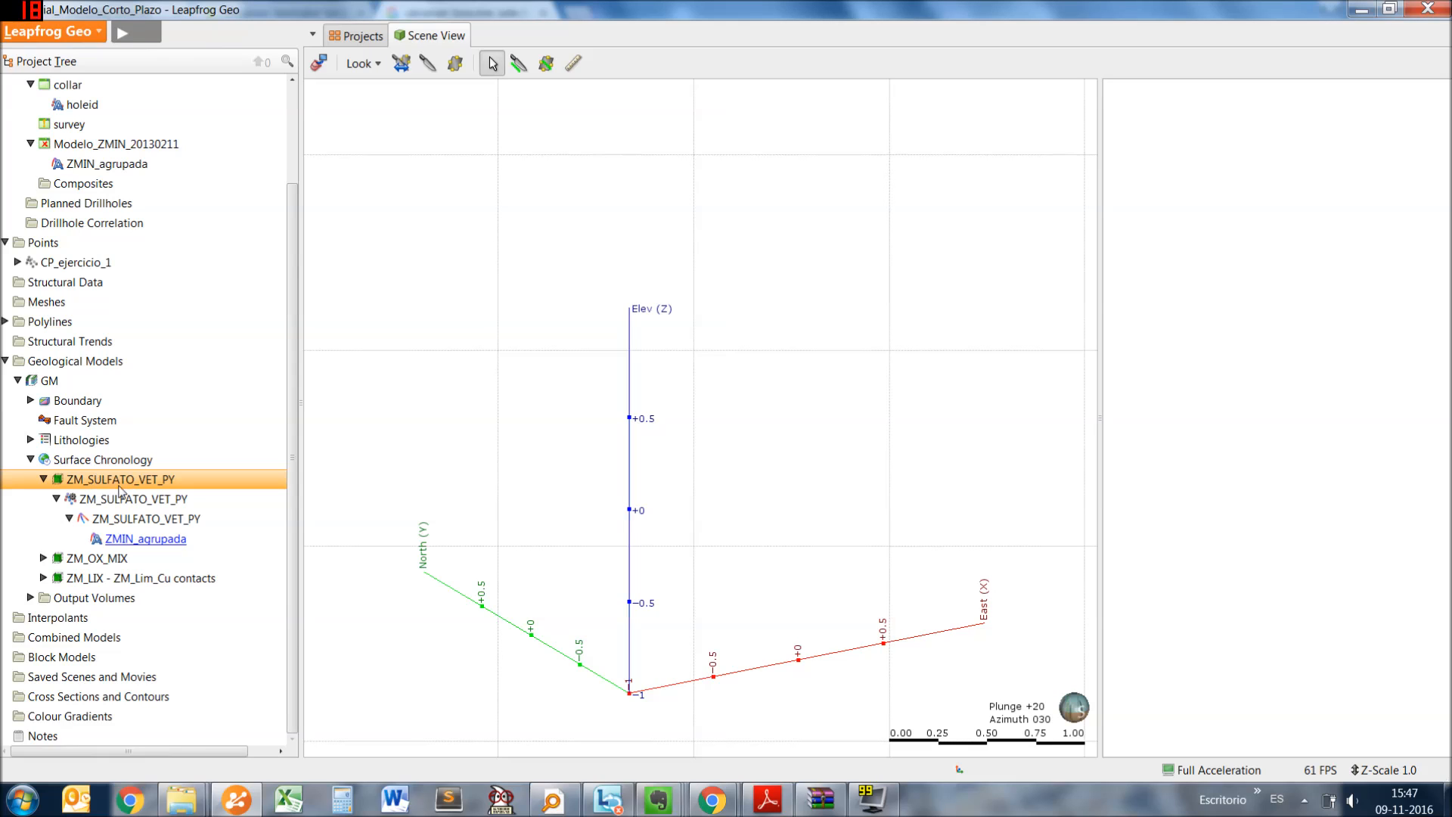
pyautogui.click(138, 500)
pyautogui.click(161, 519)
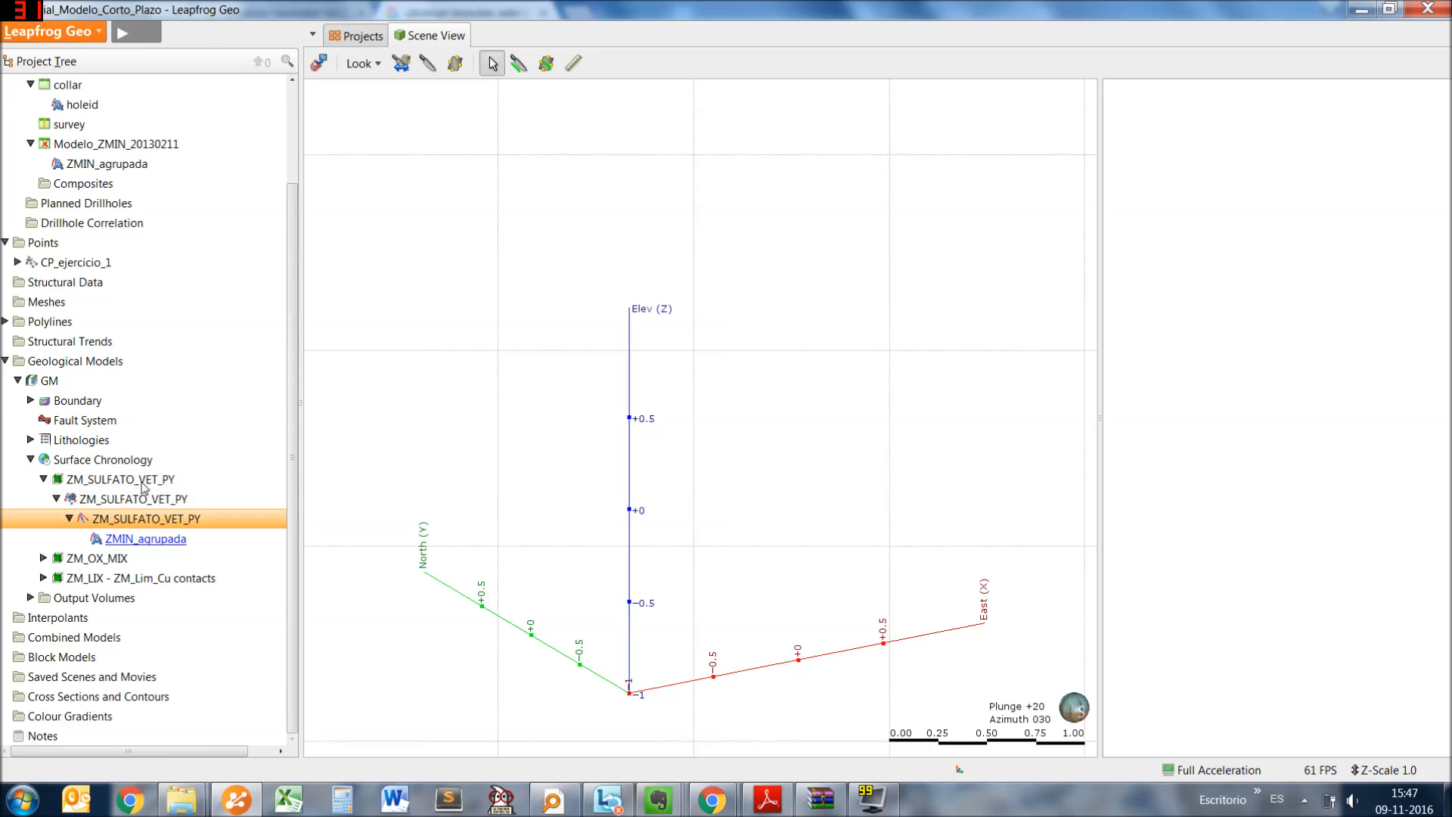
pyautogui.click(141, 481)
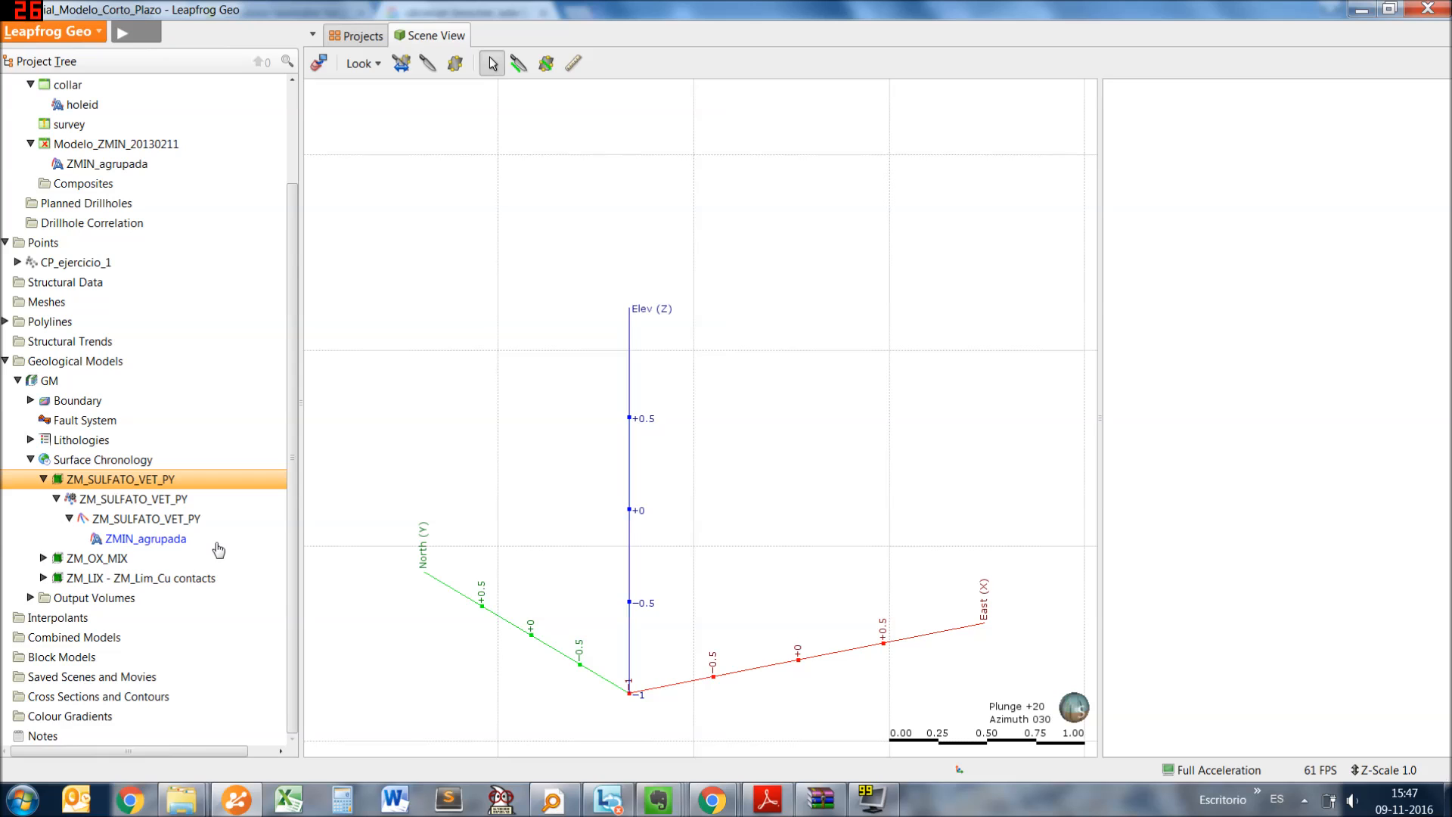
# Follow the intrusion's ZMIN_agrupada link to its source column, display those drillhole intervals in the scene and examine them
pyautogui.click(216, 543)
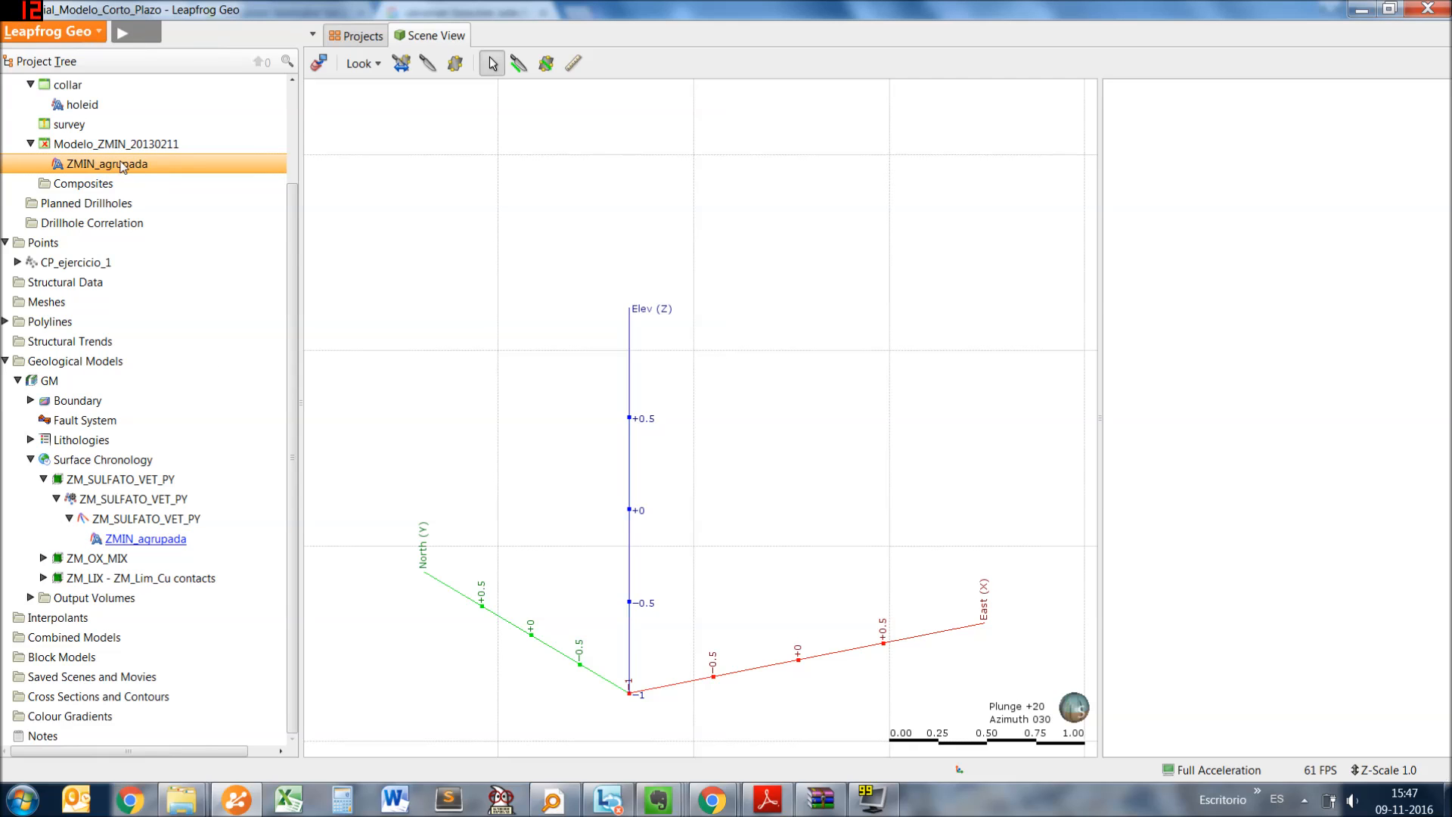
pyautogui.moveTo(125, 167); pyautogui.dragTo(685, 424)
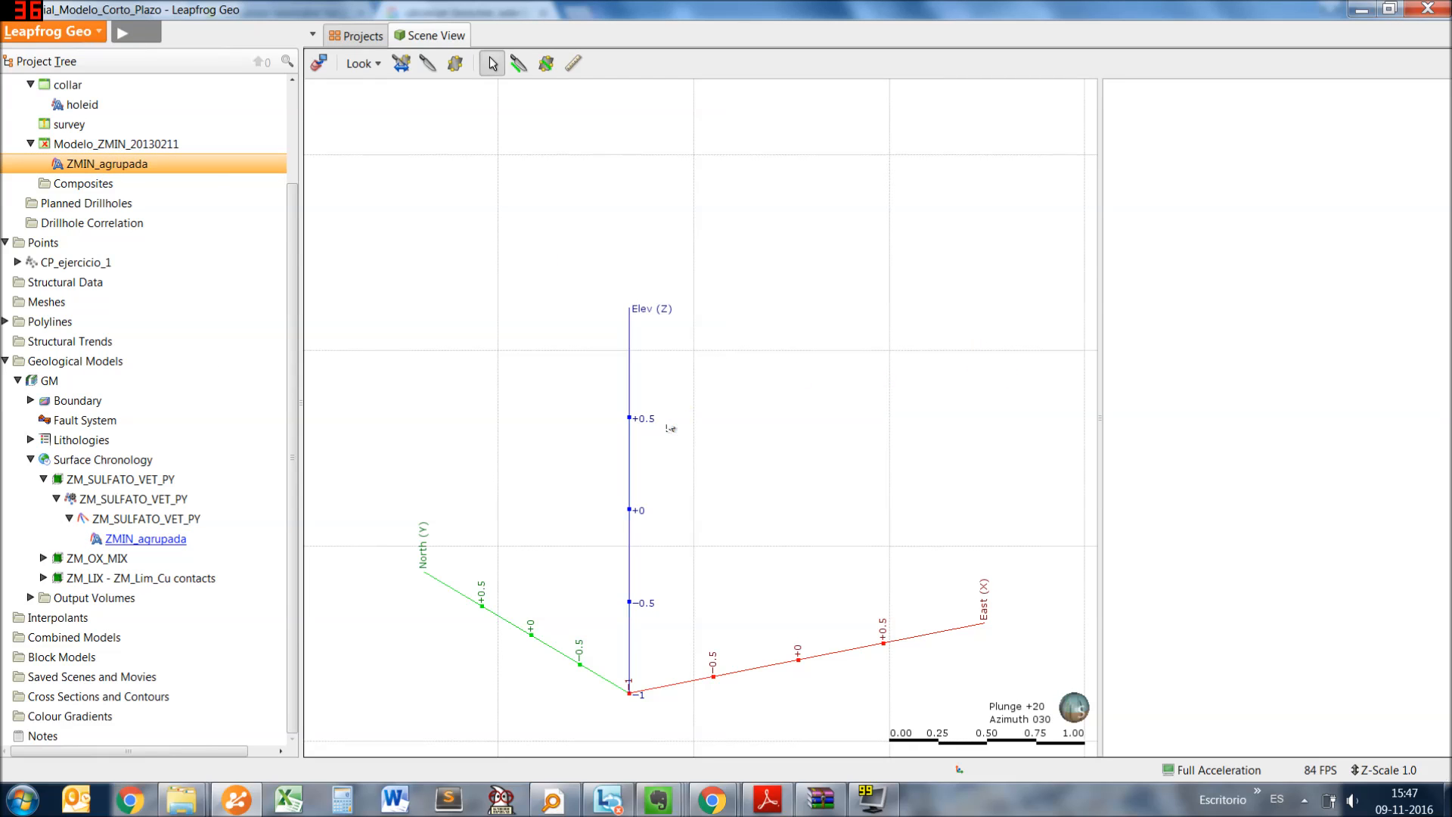
pyautogui.scroll(4, 715, 540)
pyautogui.moveTo(716, 541); pyautogui.dragTo(770, 397, button='middle')
pyautogui.moveTo(720, 539); pyautogui.dragTo(702, 522)
pyautogui.scroll(2, 702, 523)
pyautogui.moveTo(747, 515); pyautogui.dragTo(855, 580, button='middle')
pyautogui.scroll(-4, 856, 580)
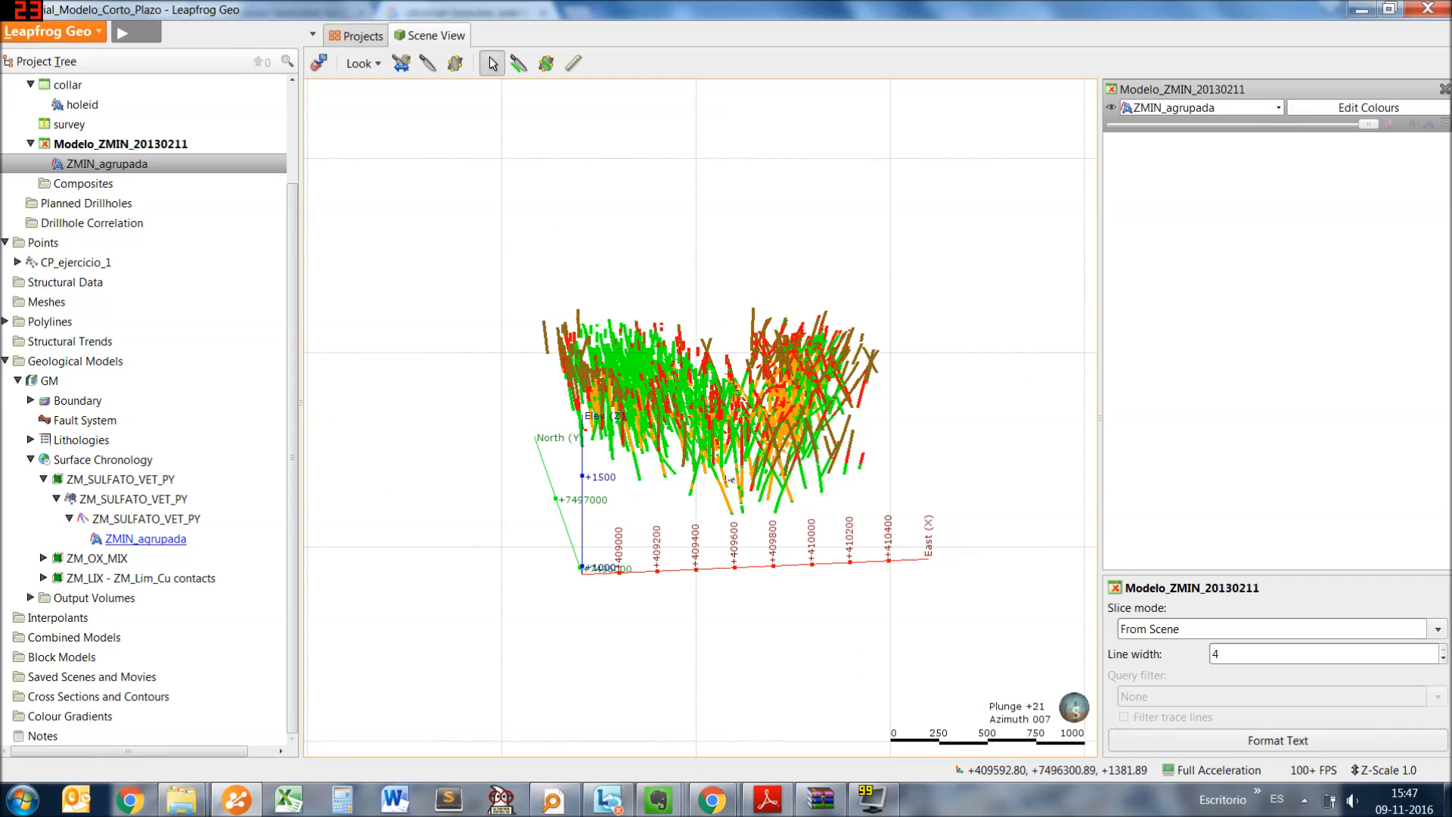
pyautogui.moveTo(732, 474); pyautogui.dragTo(730, 463)
pyautogui.moveTo(615, 441); pyautogui.dragTo(603, 494, button='middle')
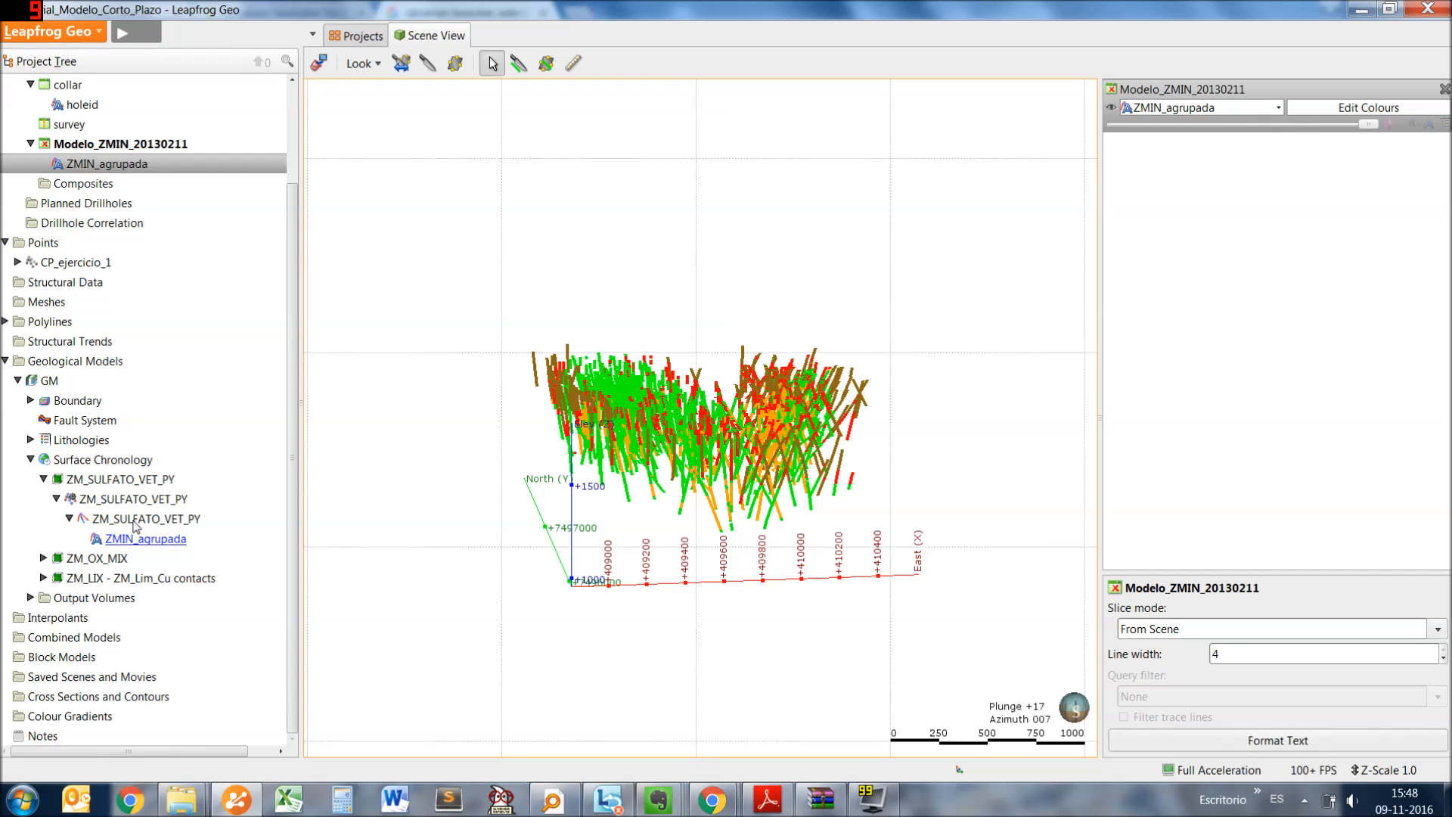
# Reopen the ZM_SULFATO_VET_PY intrusion definition, compare its complete lithology lists with the displayed drillholes, and leave it unchanged
pyautogui.doubleClick(134, 521)
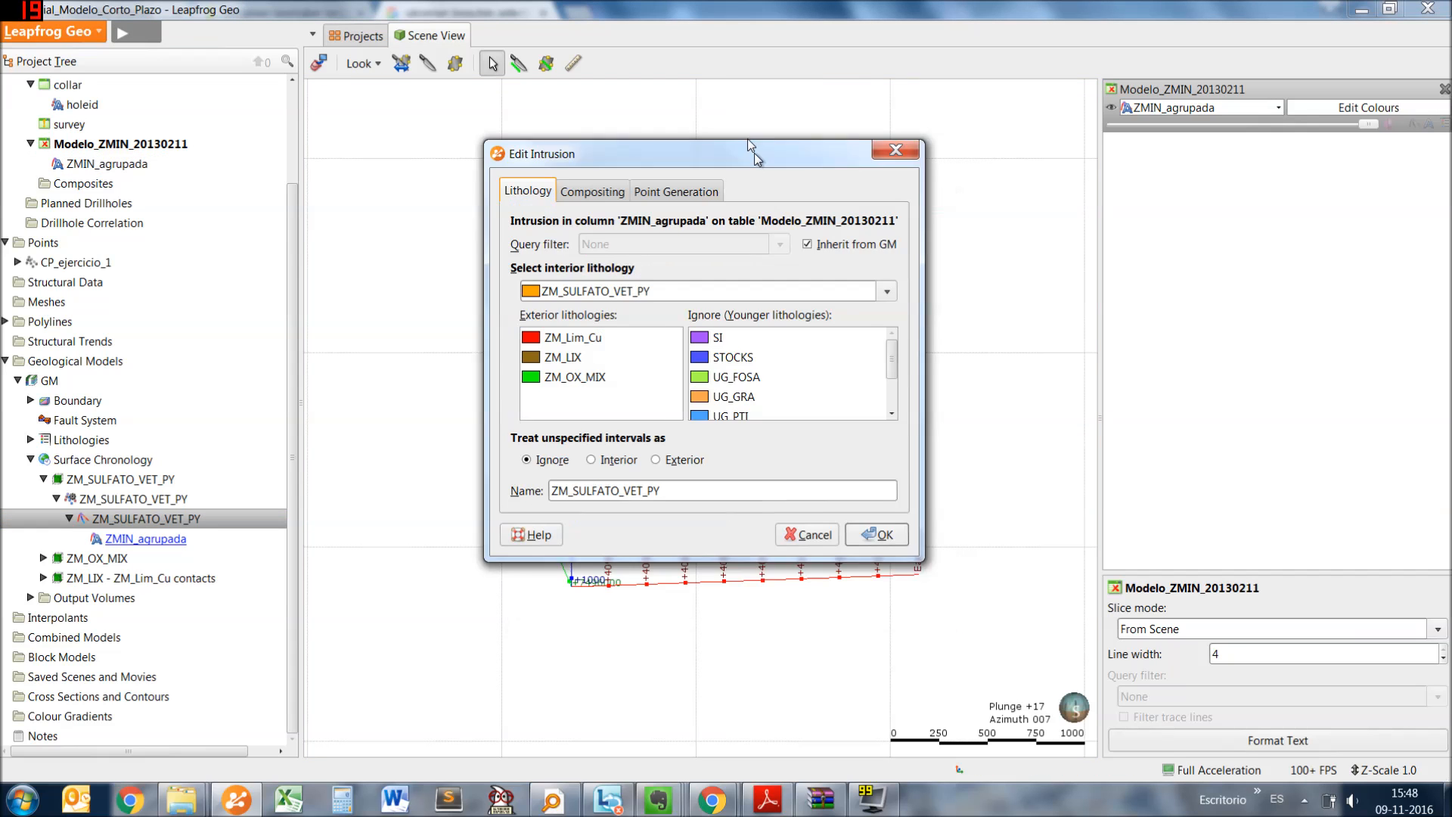
pyautogui.moveTo(716, 544); pyautogui.dragTo(715, 628)
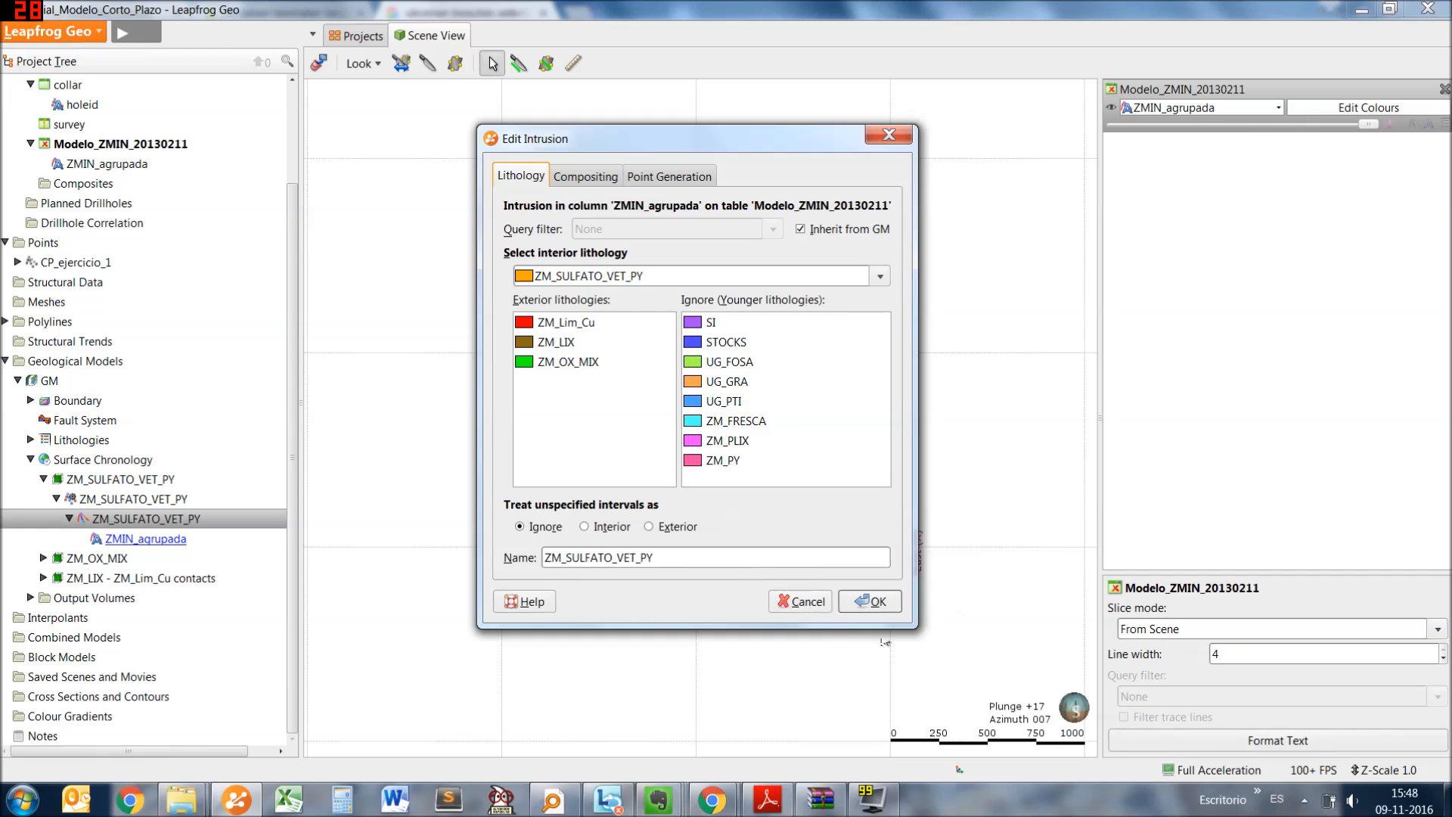
pyautogui.click(800, 601)
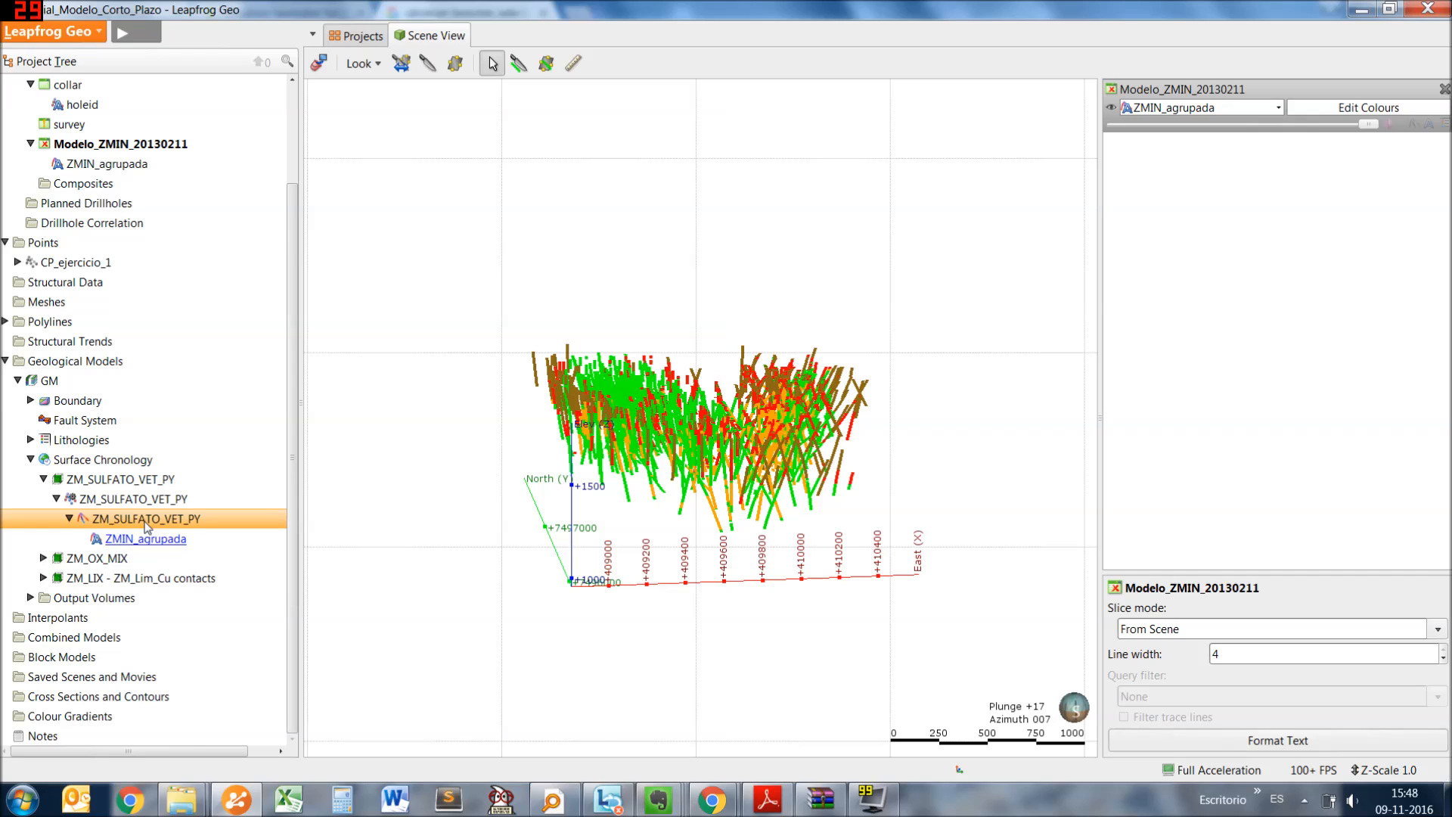
# Display the ZM_SULFATO_VET_PY intrusion intervals in the scene and remove Modelo_ZMIN_20130211 from it
pyautogui.moveTo(126, 522); pyautogui.dragTo(798, 499)
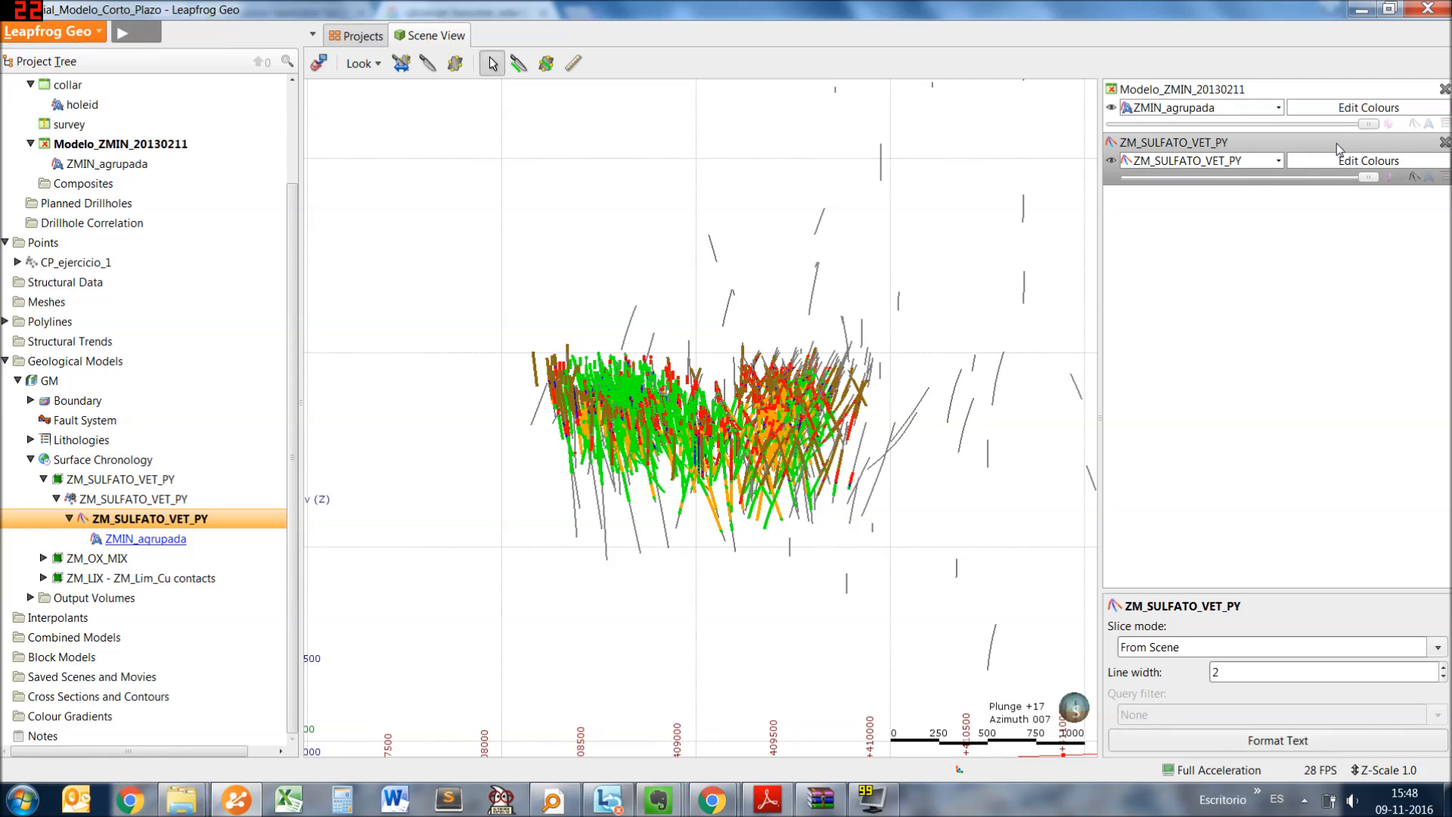
pyautogui.click(1210, 89)
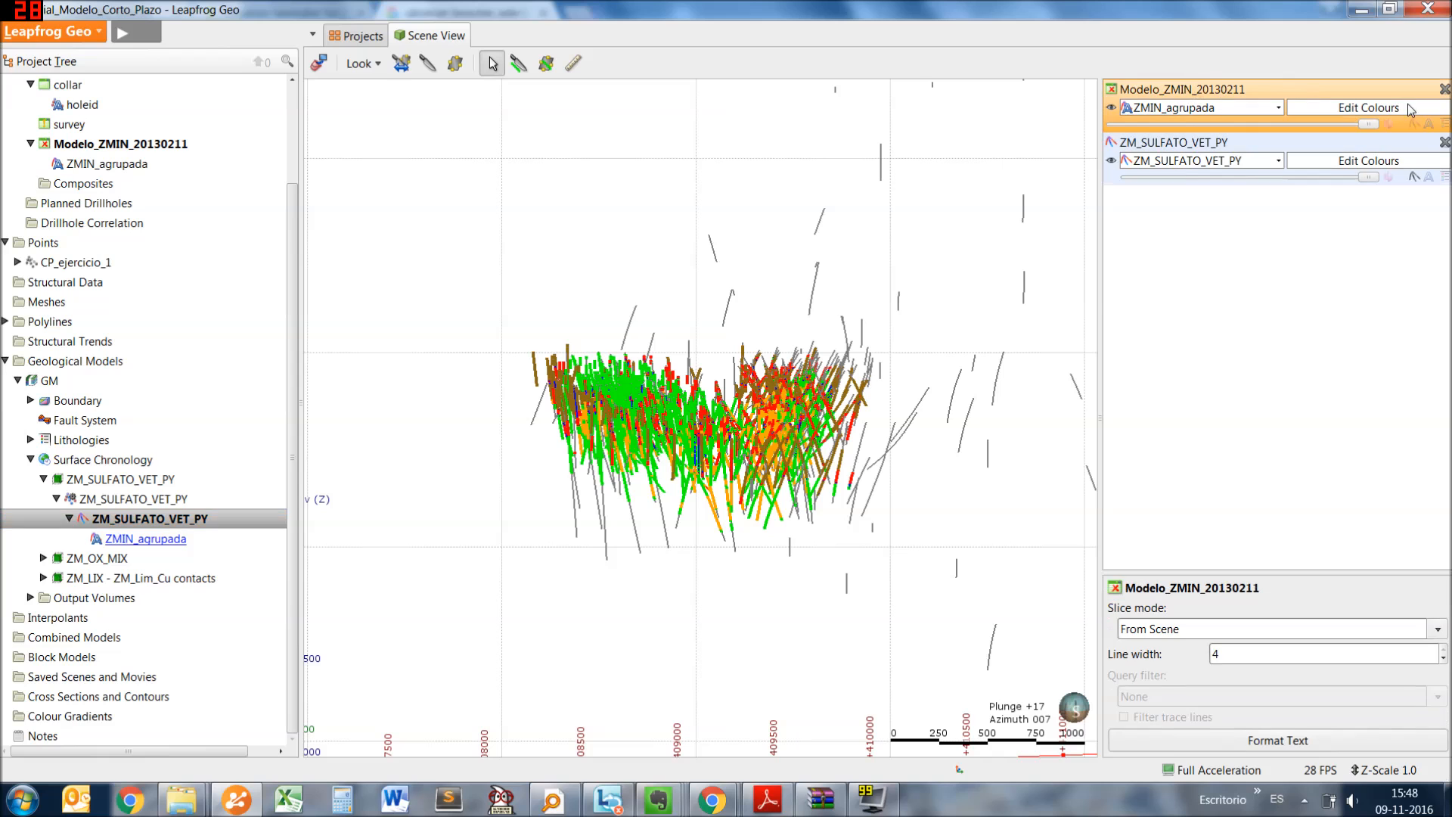
pyautogui.click(1444, 90)
pyautogui.scroll(3, 787, 534)
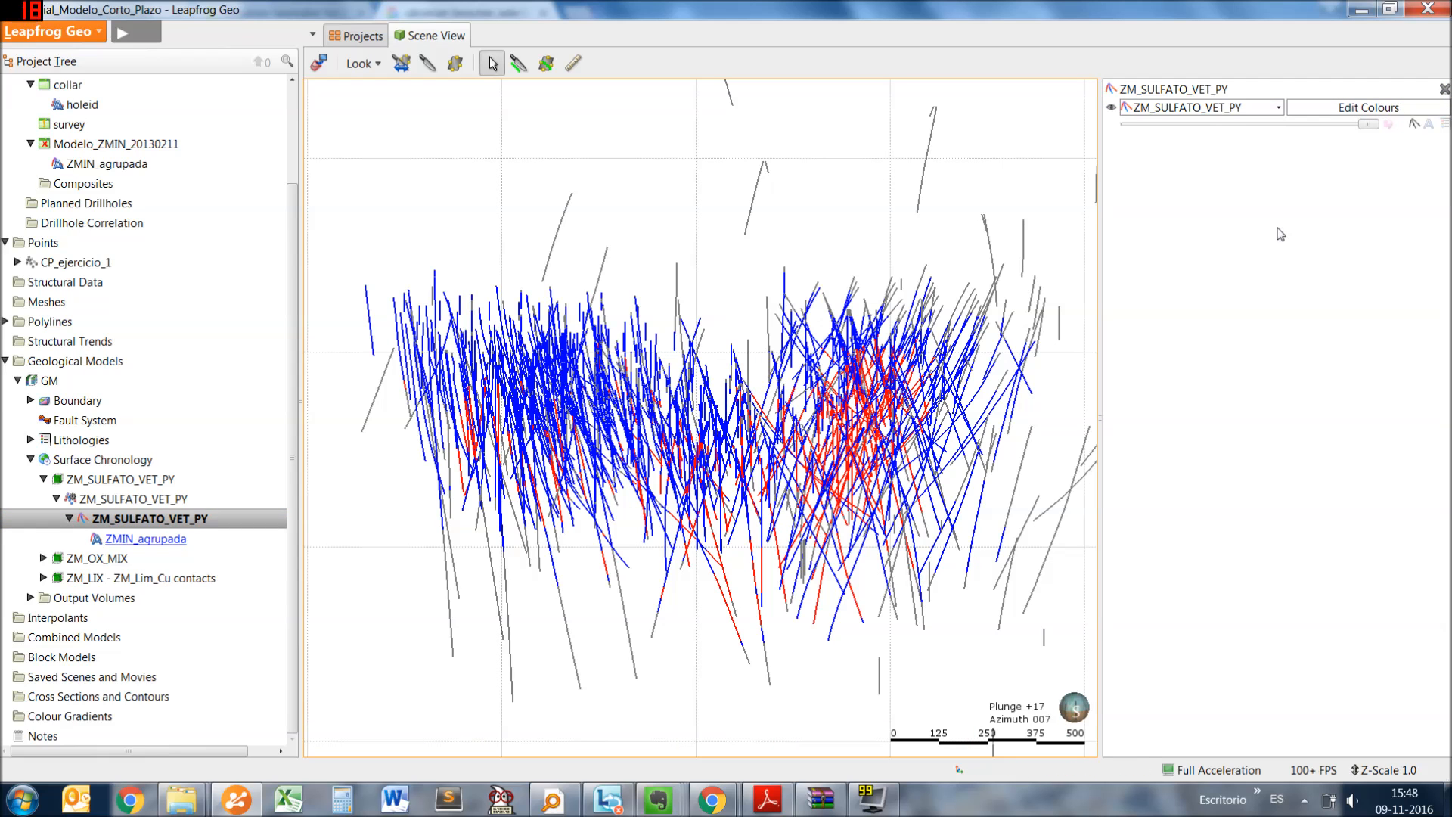
# Set the line width of the displayed ZM_SULFATO_VET_PY intervals to 4
pyautogui.click(1299, 90)
pyautogui.click(1444, 669)
pyautogui.click(1444, 669)
pyautogui.moveTo(894, 449); pyautogui.dragTo(877, 465)
pyautogui.scroll(-2, 878, 465)
# View the ZM_SULFATO_VET_PY intervals from directly above and show their legend in the scene
pyautogui.press('d')
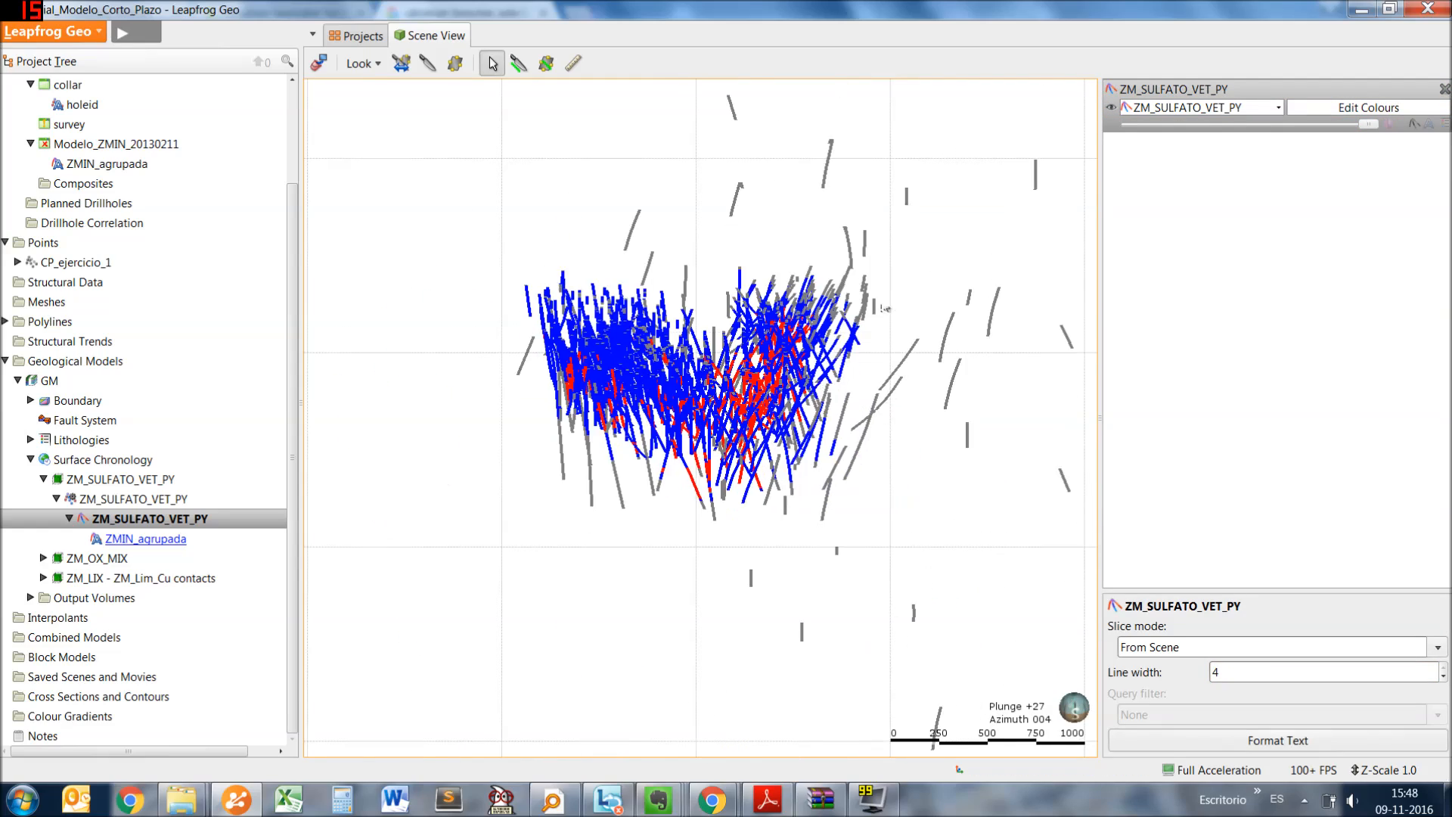
pyautogui.moveTo(810, 362); pyautogui.dragTo(807, 118, button='middle')
pyautogui.scroll(2, 861, 373)
pyautogui.scroll(-1, 840, 372)
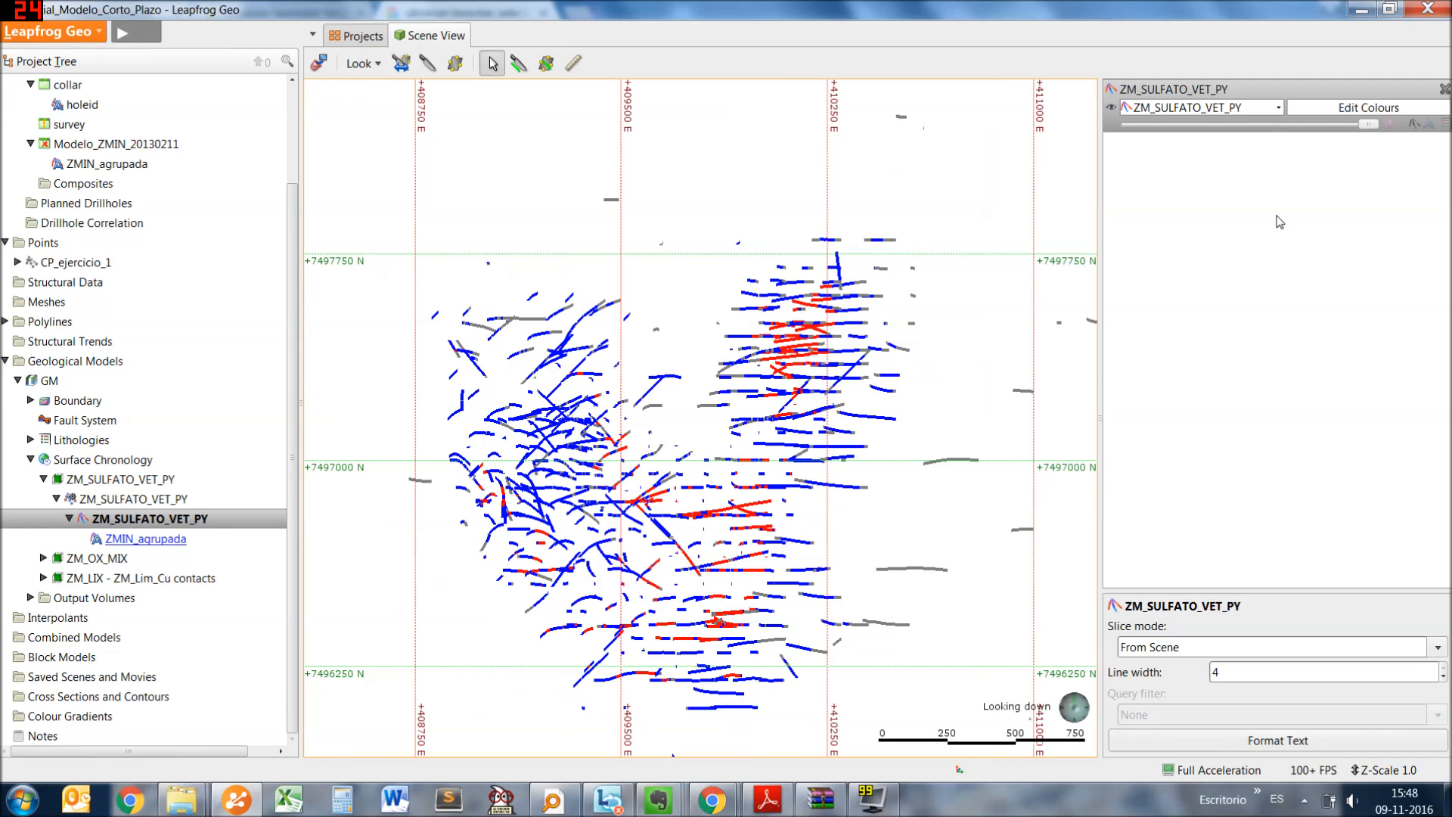
pyautogui.click(1447, 129)
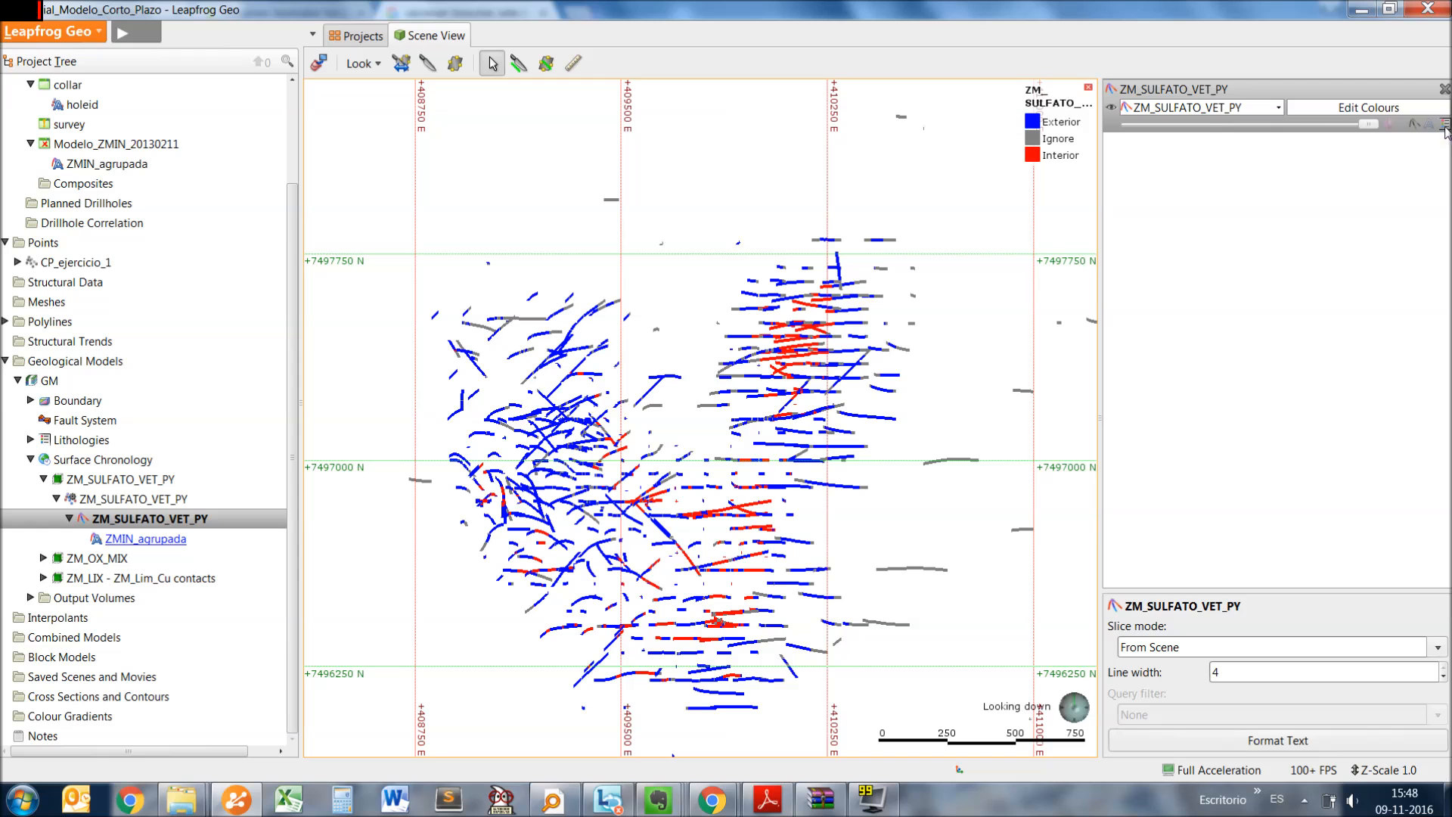
pyautogui.moveTo(1057, 257); pyautogui.dragTo(1034, 221, button='middle')
pyautogui.scroll(2, 1026, 208)
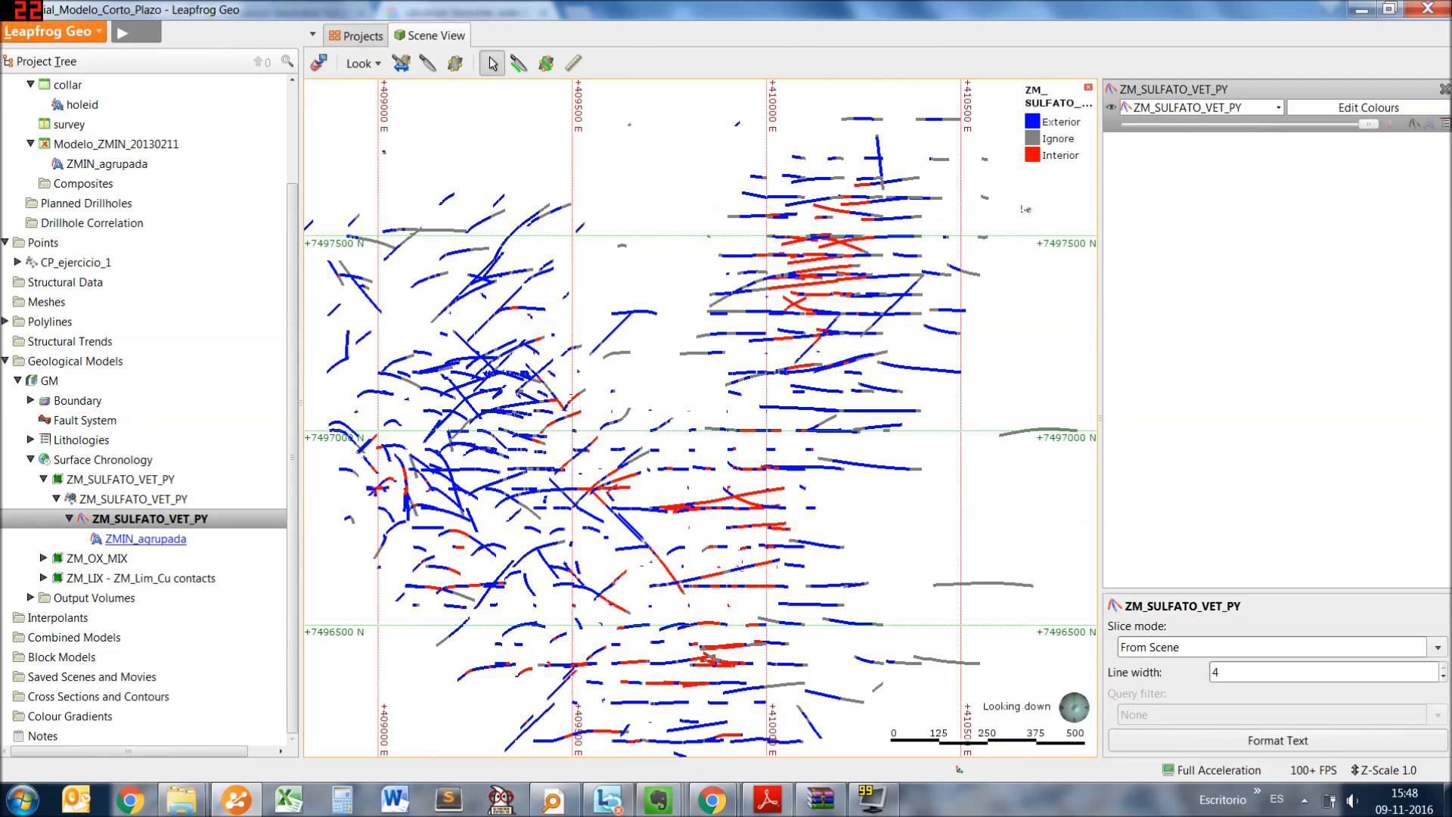
pyautogui.scroll(3, 1014, 245)
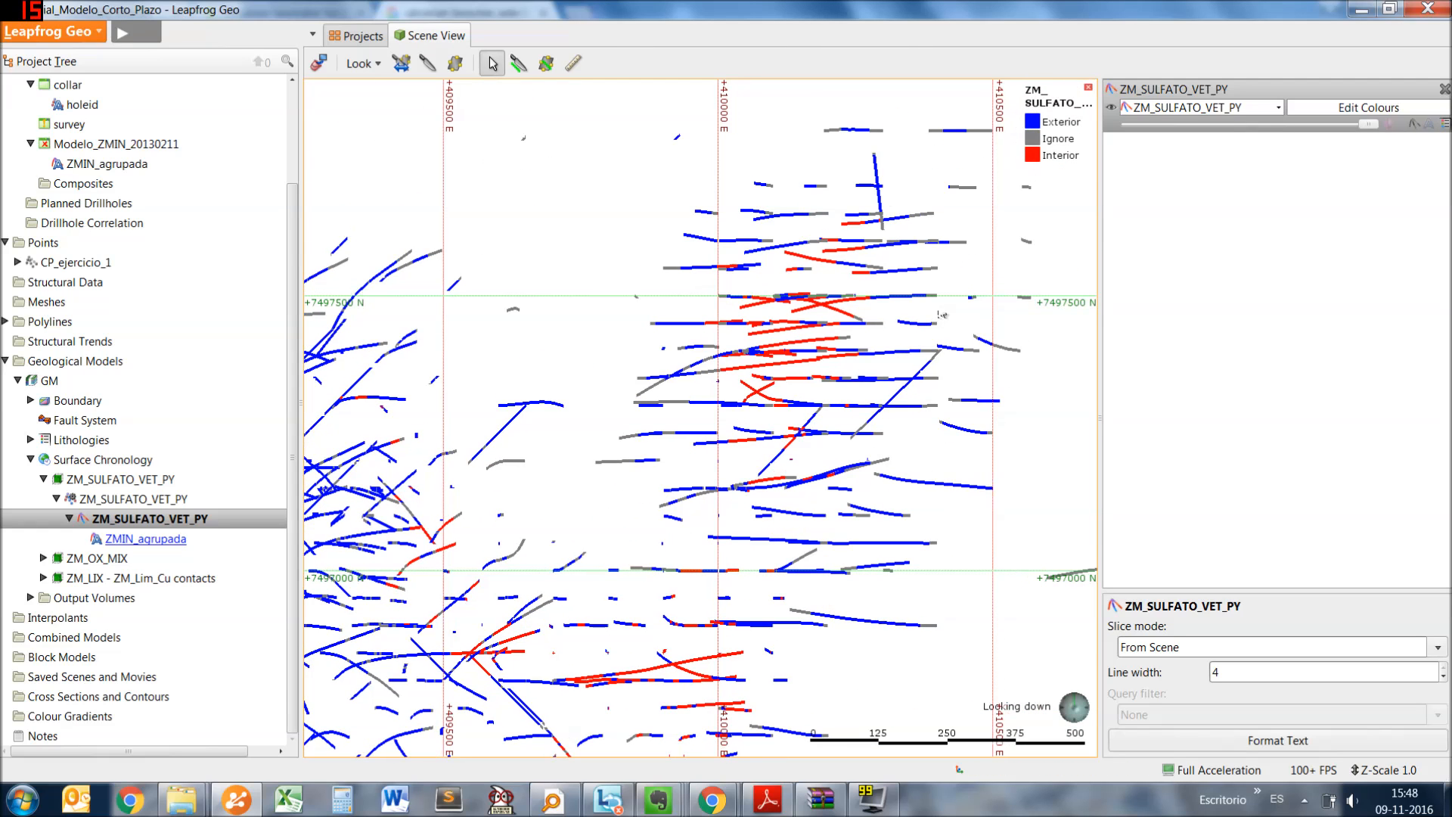
# Open the colour legend of ZM_SULFATO_VET_PY and show only the Interior intervals
pyautogui.click(1384, 110)
pyautogui.moveTo(699, 264); pyautogui.dragTo(1114, 262)
pyautogui.click(1078, 315)
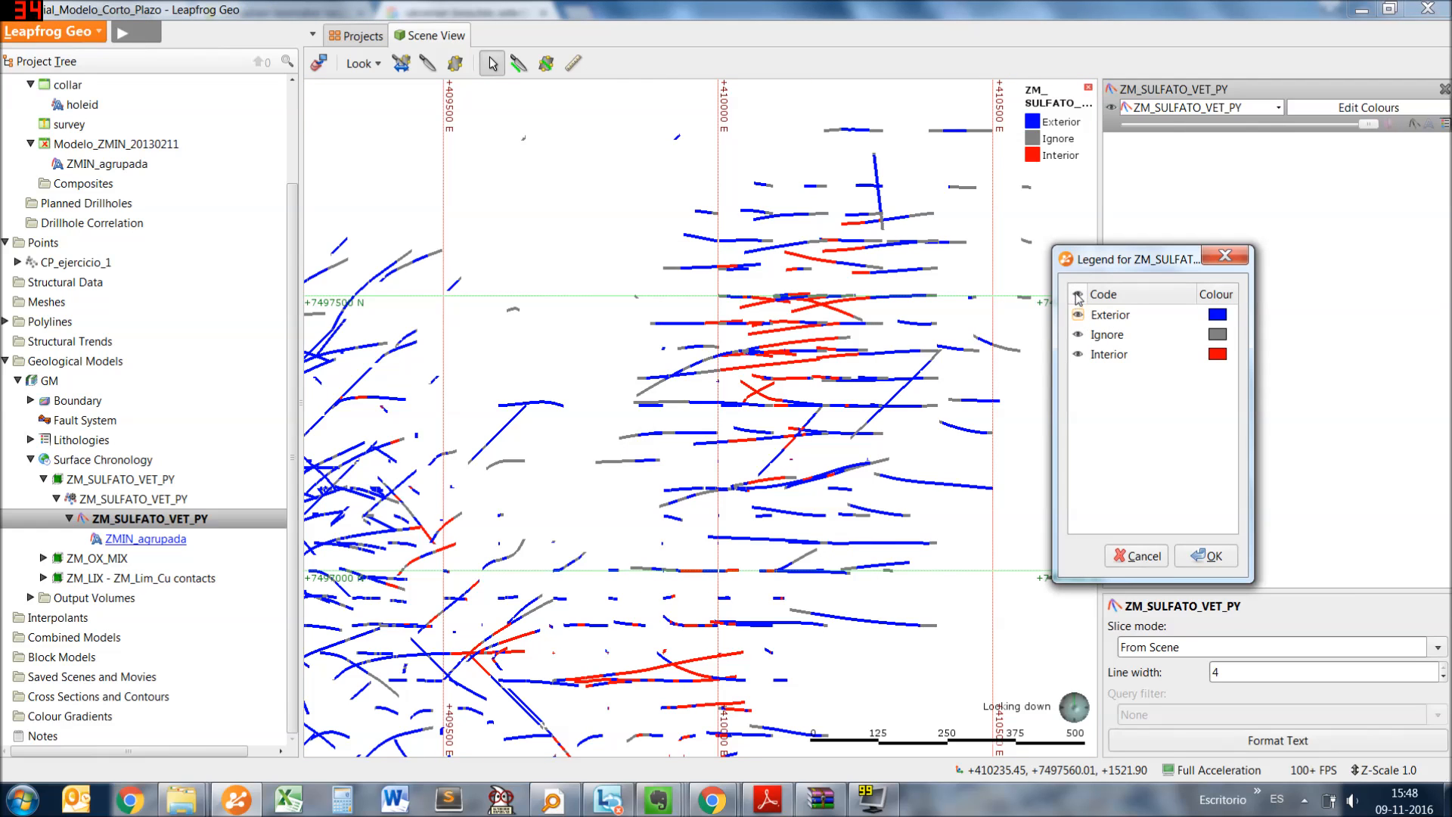
pyautogui.click(1077, 335)
pyautogui.click(1078, 354)
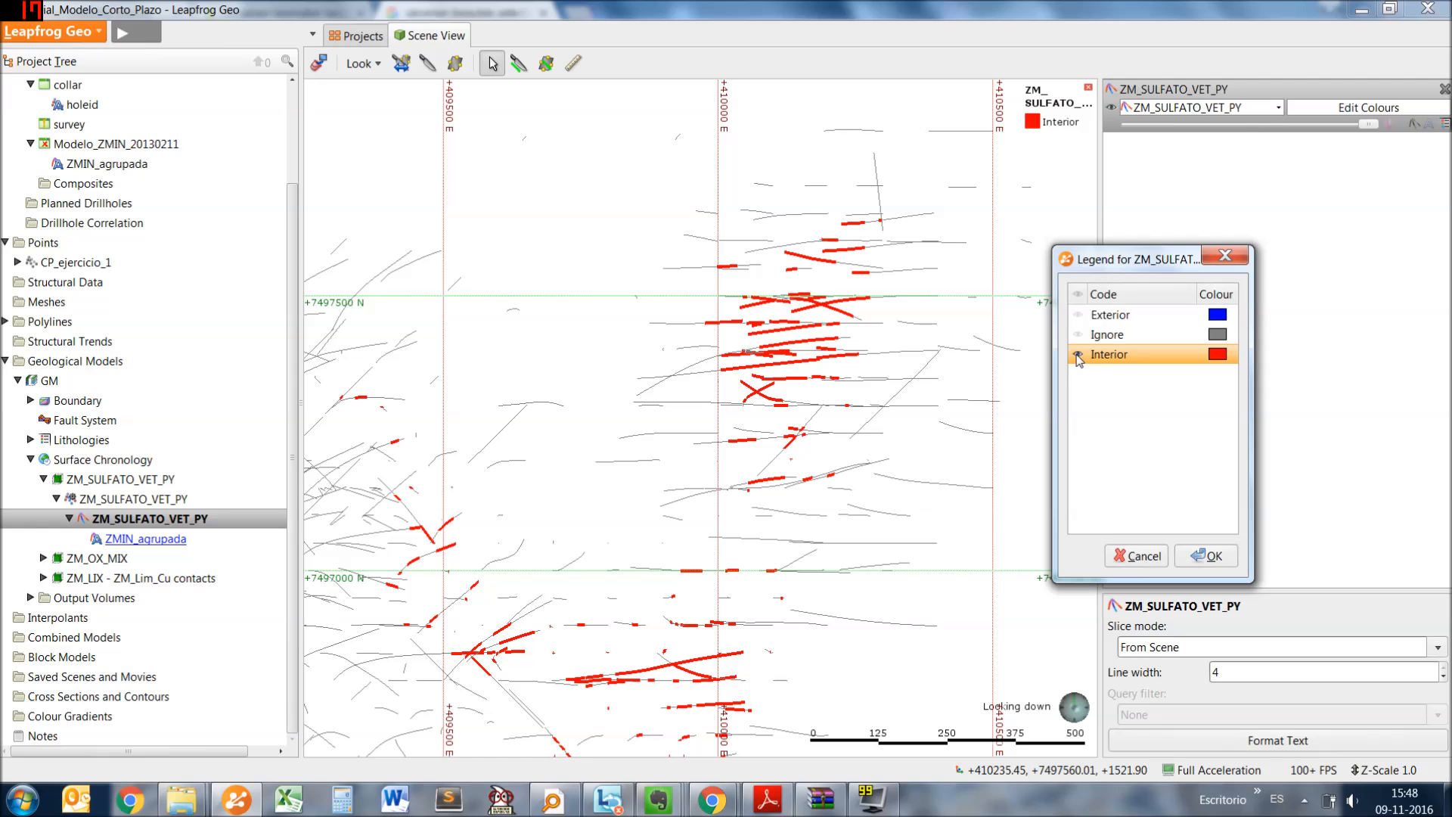
# Hide the Interior intervals, check the Exterior and Ignore codes separately, and make all three codes visible again
pyautogui.click(1077, 355)
pyautogui.click(1078, 315)
pyautogui.click(1078, 315)
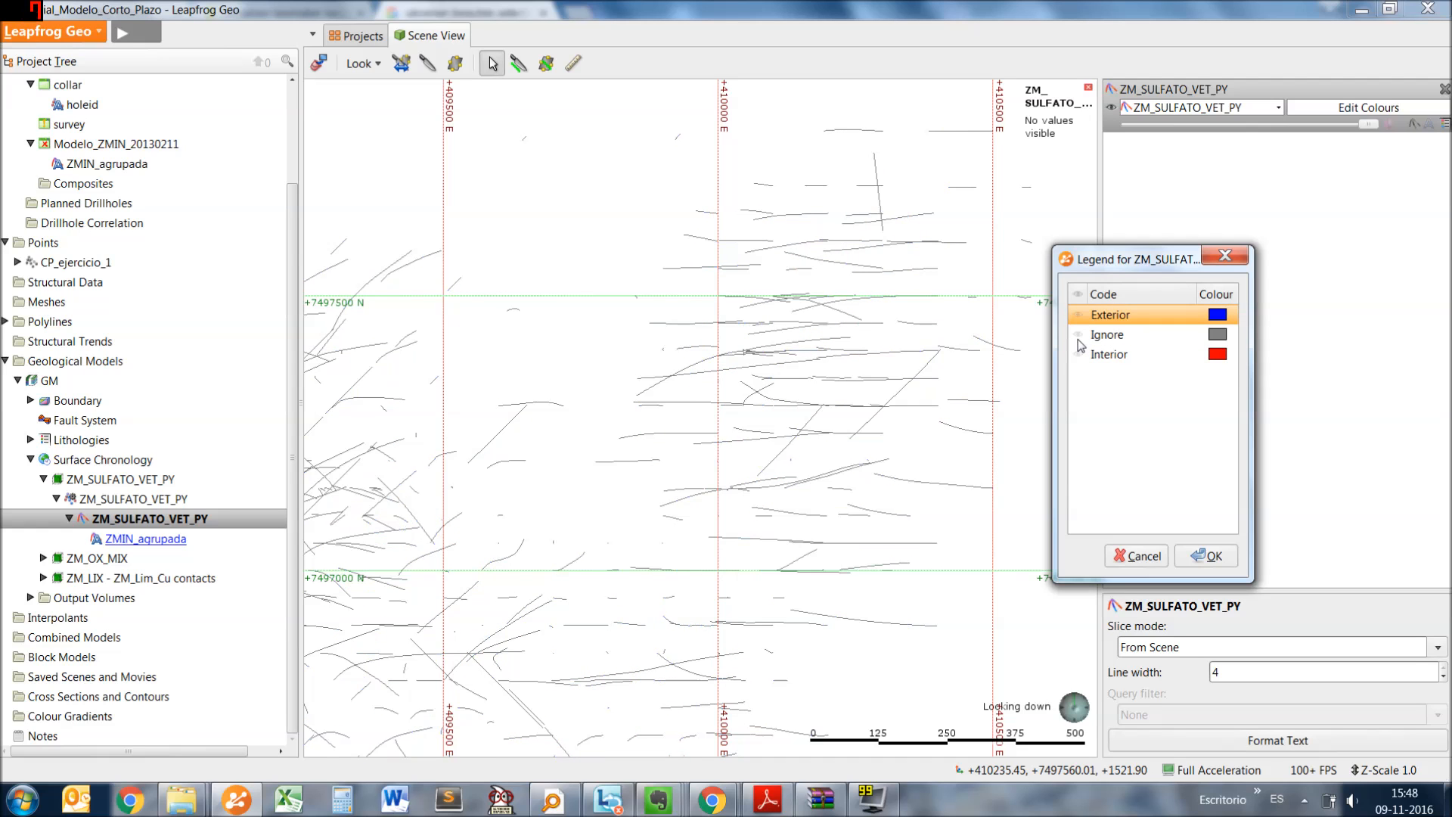
pyautogui.click(1077, 334)
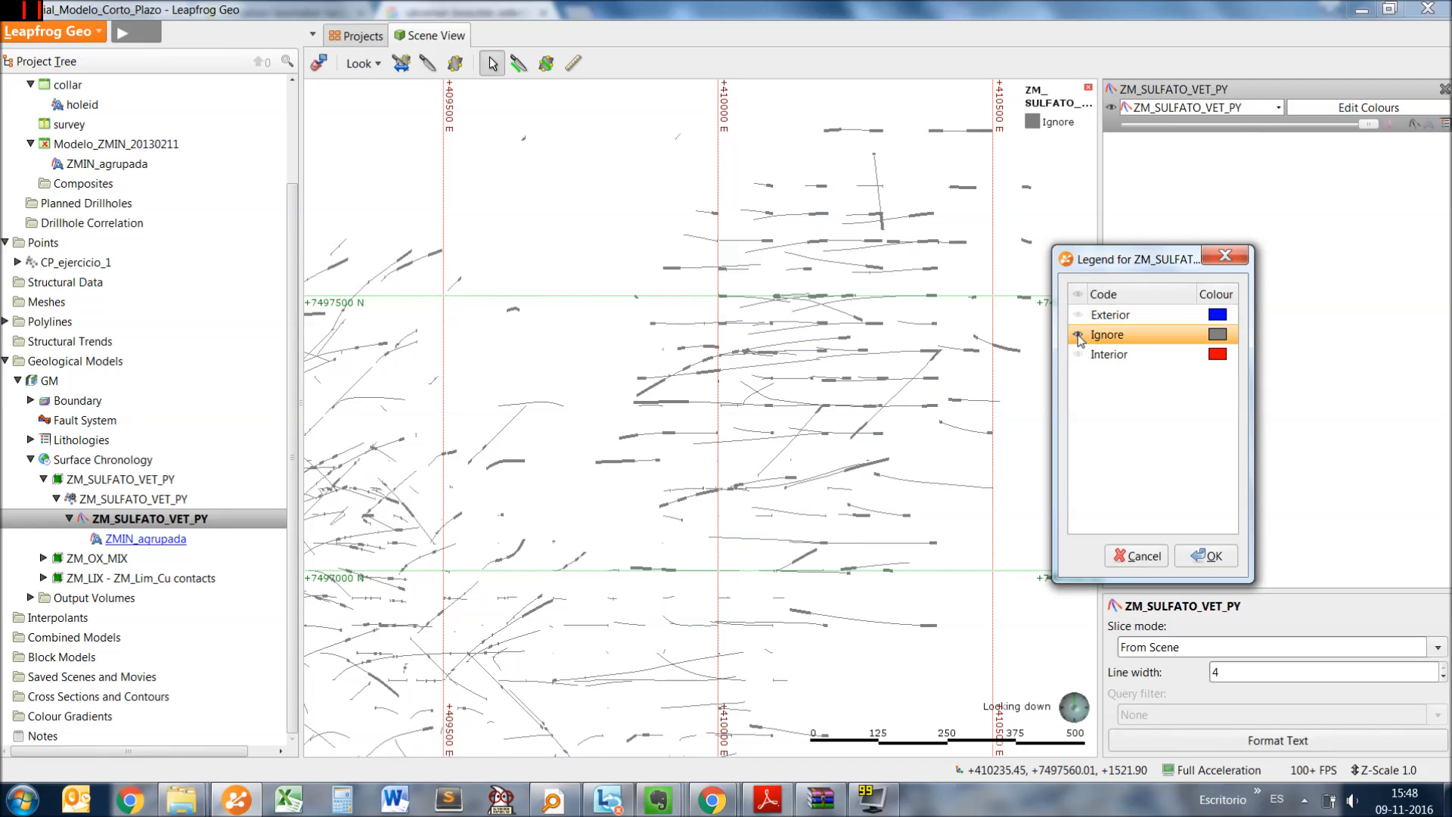
pyautogui.click(1078, 294)
pyautogui.moveTo(1135, 270); pyautogui.dragTo(1087, 243)
pyautogui.moveTo(885, 379); pyautogui.dragTo(722, 316)
# Compare the ZM_SULFATO_VET_PY intrusion's lithology groups with the legend codes, leaving the definition unchanged
pyautogui.click(125, 520)
pyautogui.doubleClick(126, 520)
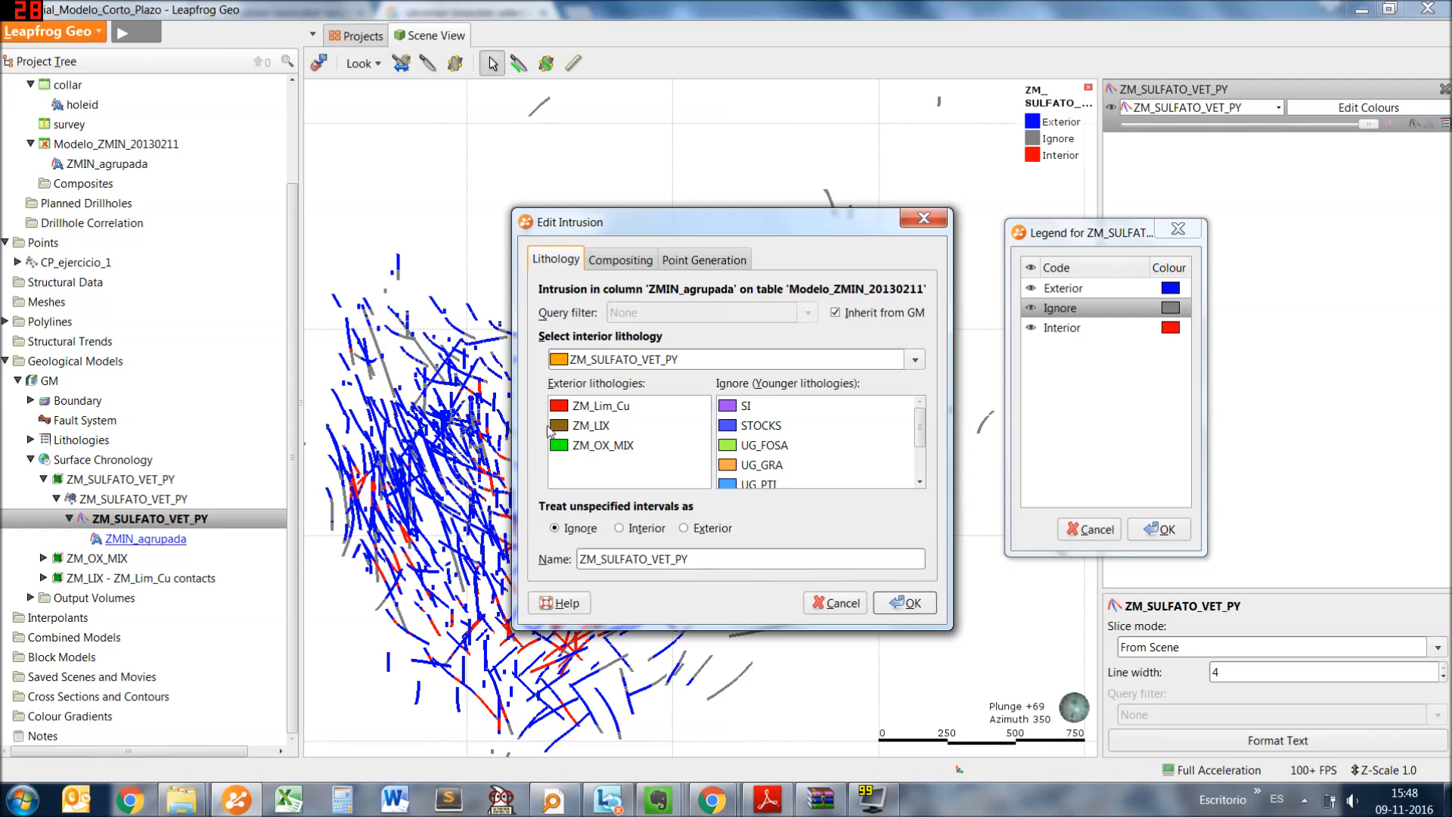
pyautogui.moveTo(738, 221); pyautogui.dragTo(743, 147)
pyautogui.click(907, 530)
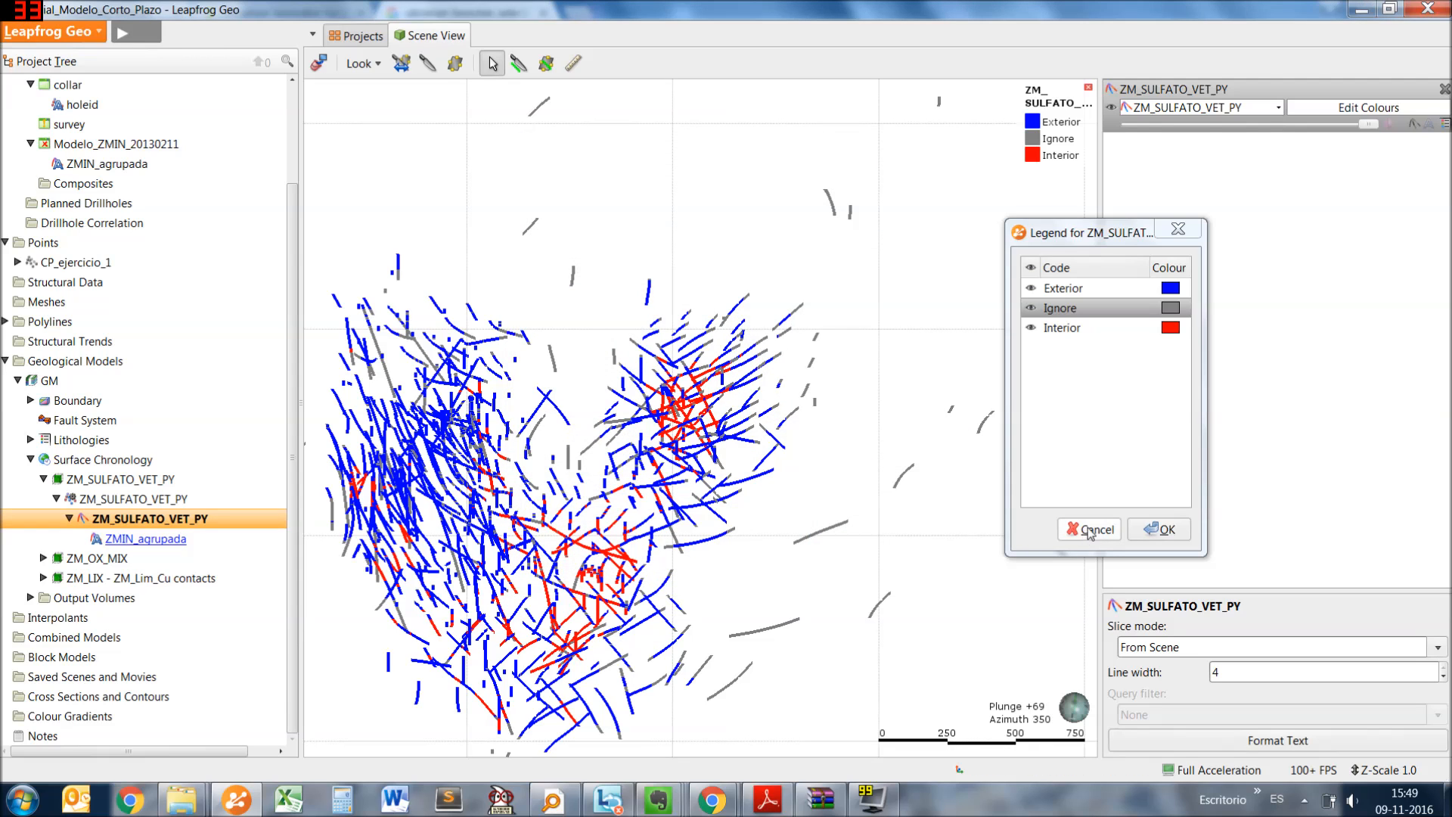
# Close the colour legend editor and examine the classified intervals from an oblique angle
pyautogui.scroll(5, 652, 634)
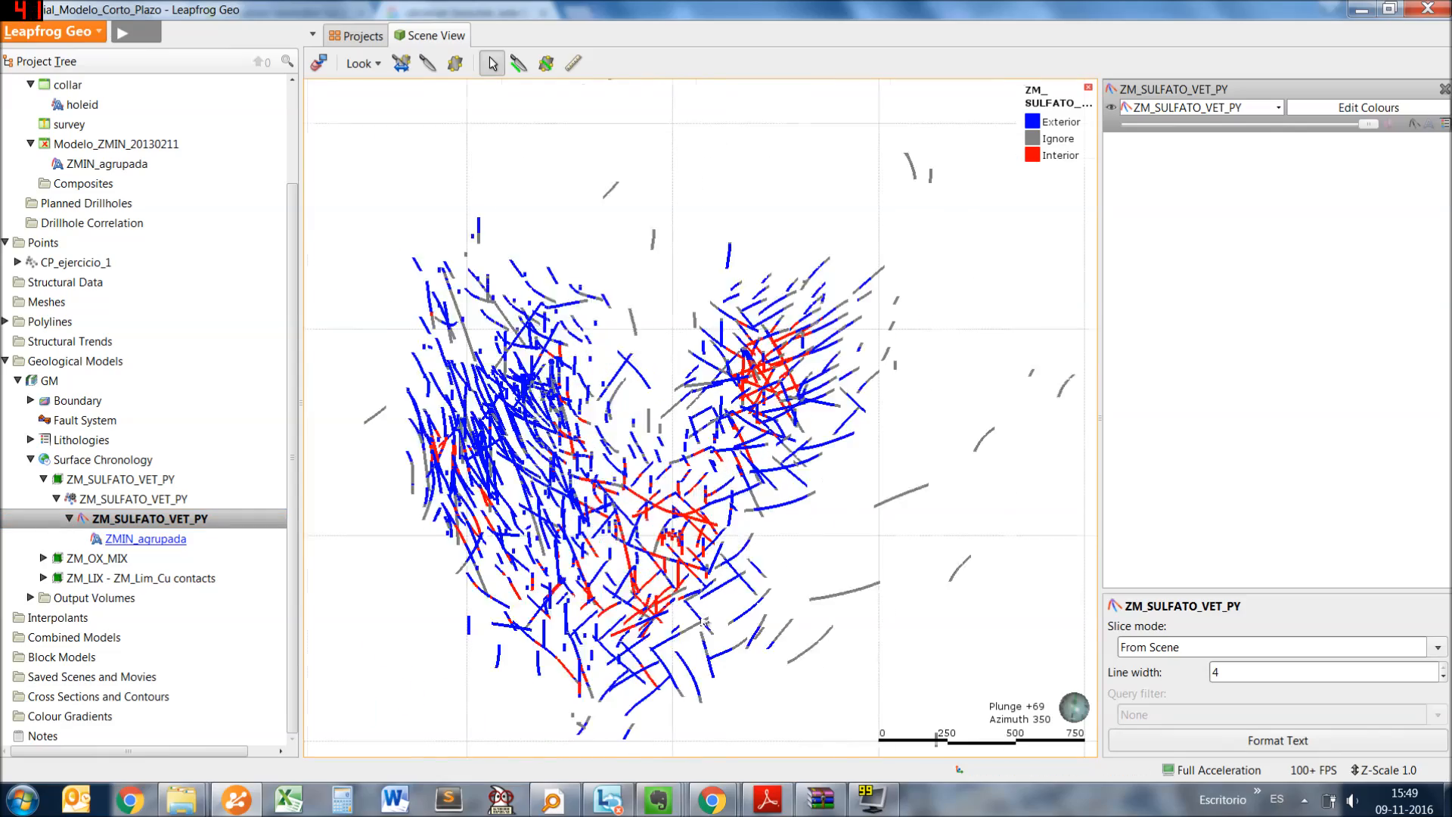
pyautogui.moveTo(663, 558); pyautogui.dragTo(675, 510)
pyautogui.moveTo(699, 554); pyautogui.dragTo(831, 548, button='middle')
pyautogui.moveTo(830, 548)
pyautogui.mouseDown()
pyautogui.moveTo(785, 527)
pyautogui.moveTo(830, 546)
pyautogui.mouseUp()
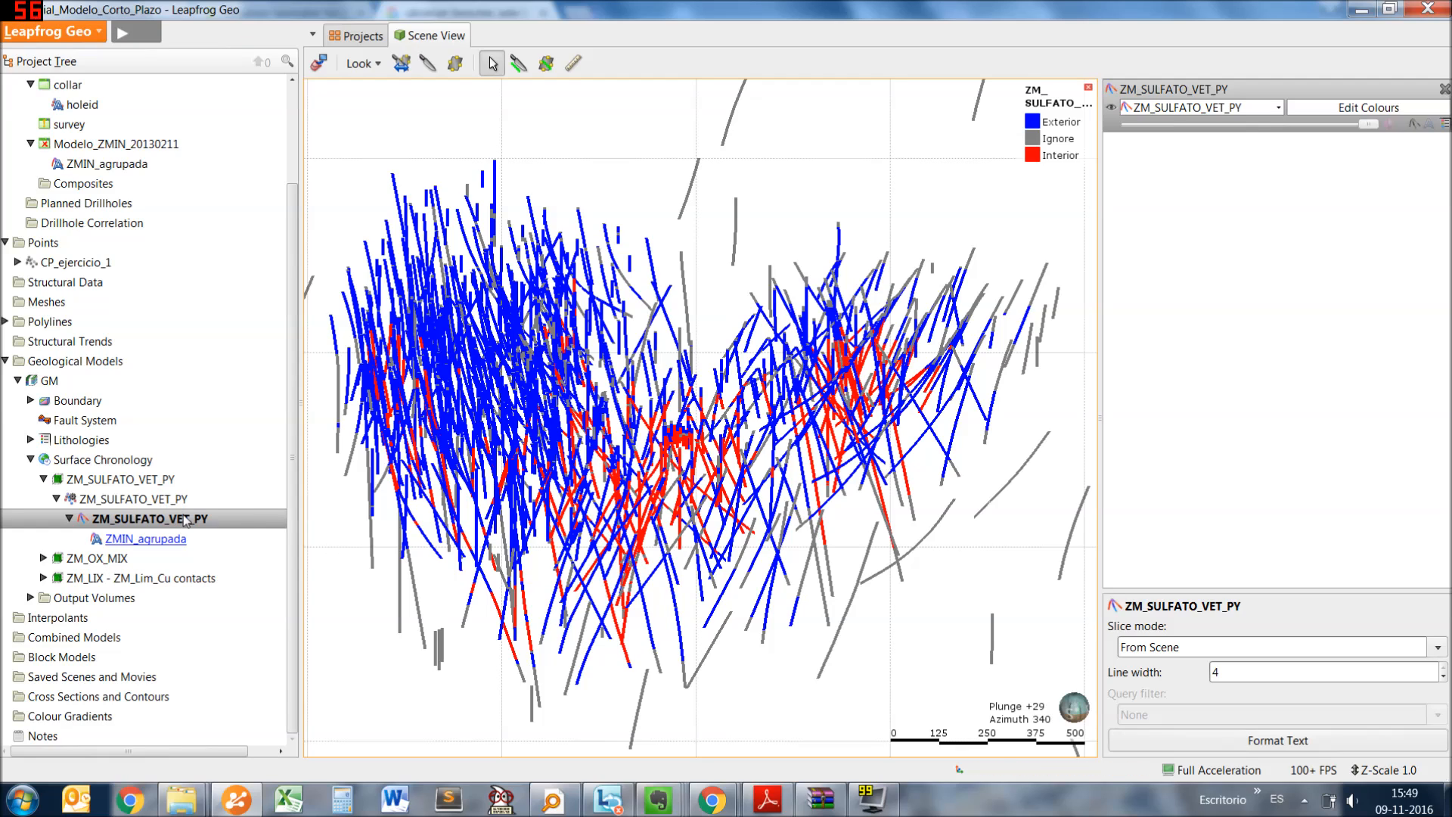
# Replace the ZM_SULFATO_VET_PY intervals in the scene with the intrusion's contact and volume points, viewed from straight above
pyautogui.click(1444, 89)
pyautogui.moveTo(136, 499); pyautogui.dragTo(642, 595)
pyautogui.press('d')
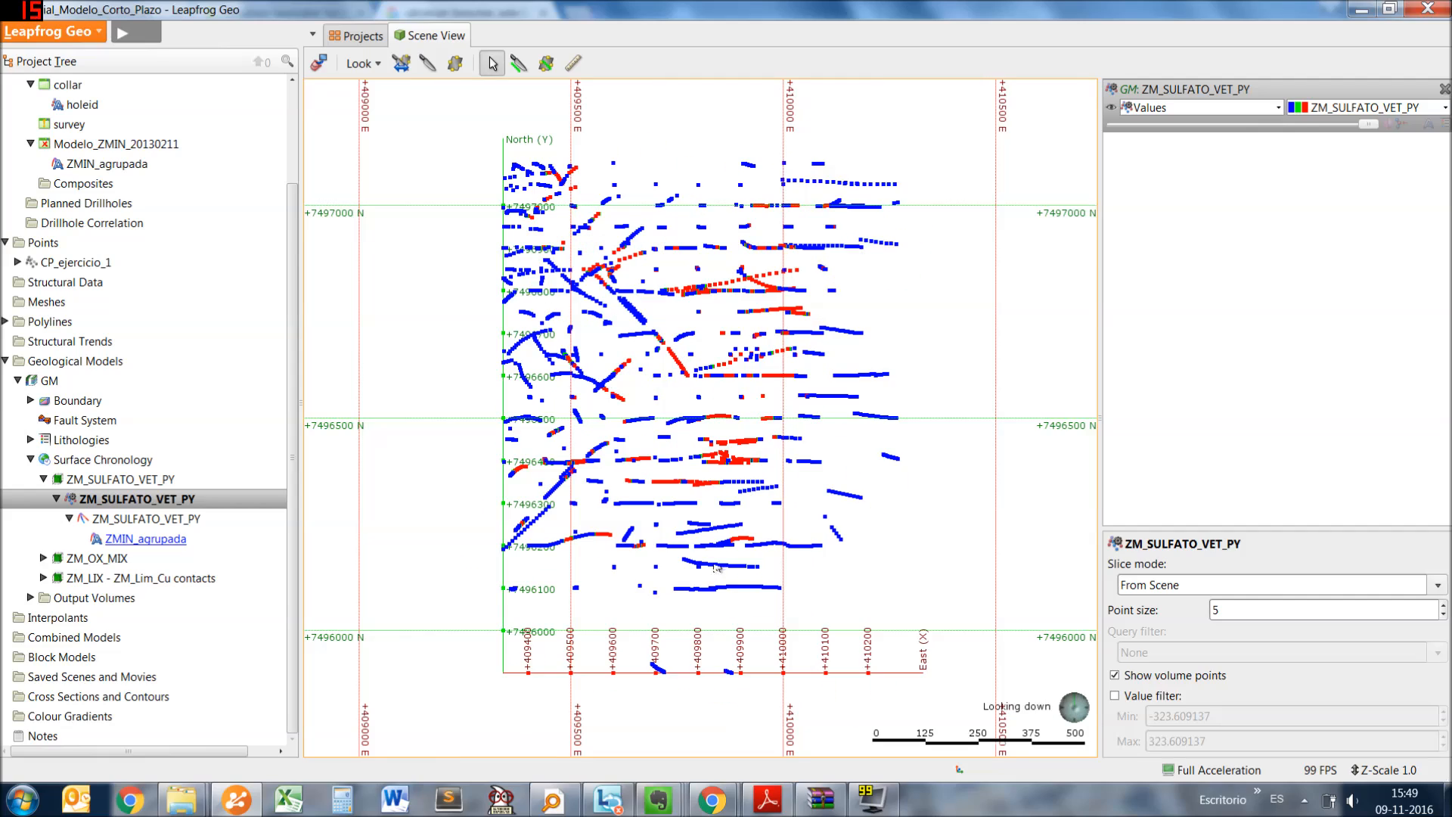
# Slice the scene east-west along the row of points near 7496900 N and view the section face-on
pyautogui.scroll(4, 719, 545)
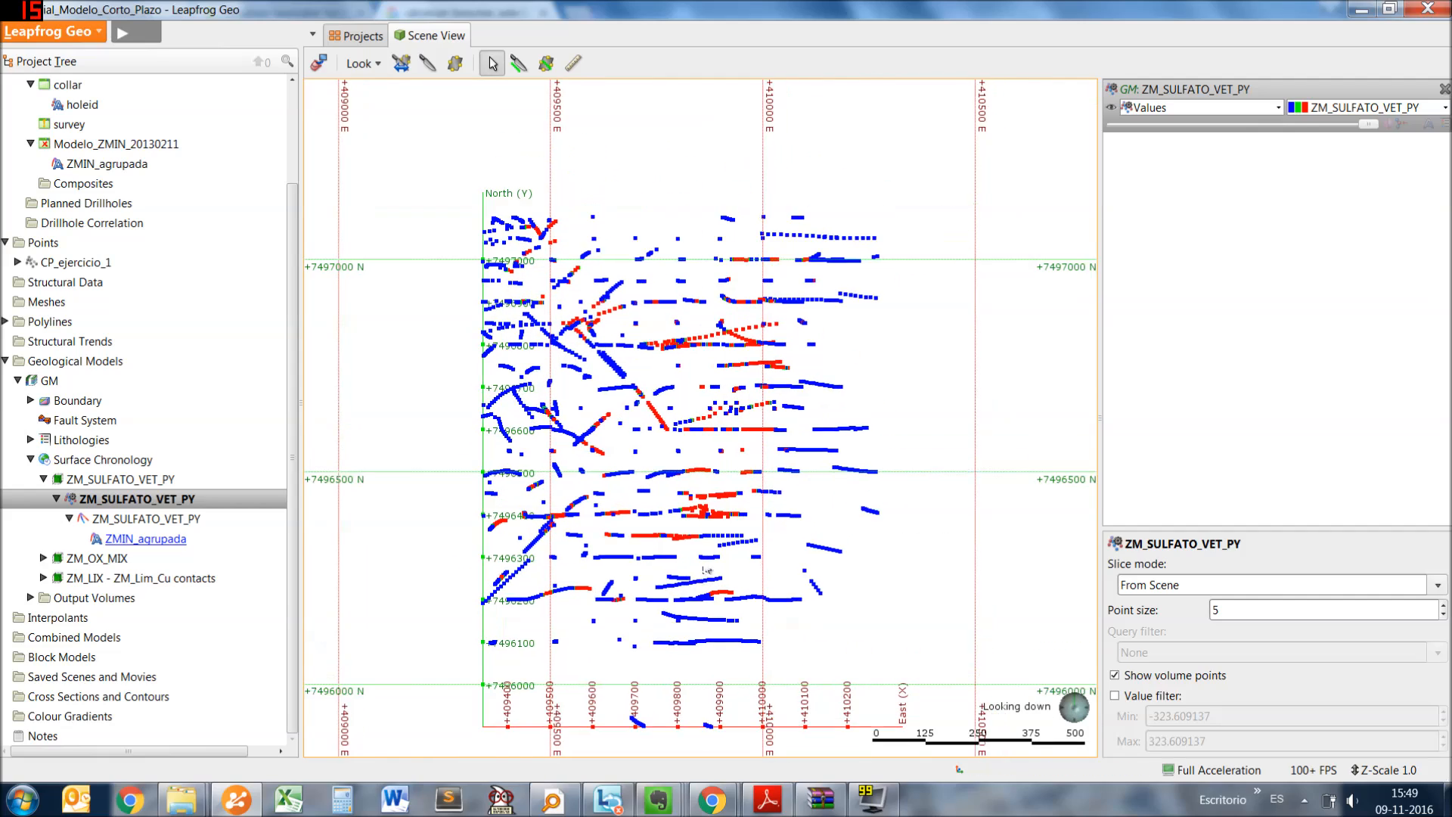
pyautogui.scroll(4, 794, 378)
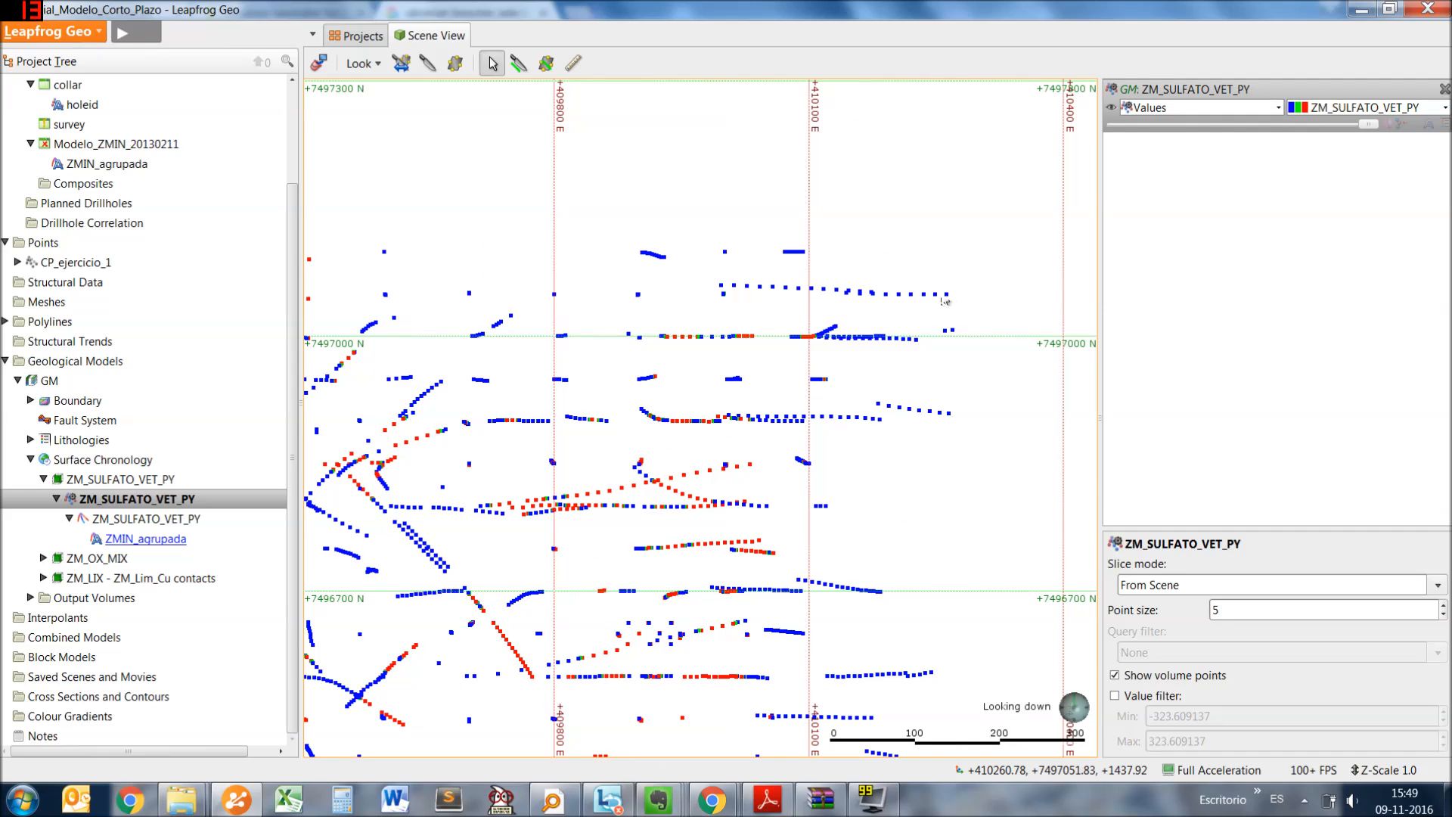
pyautogui.moveTo(949, 303); pyautogui.dragTo(777, 362)
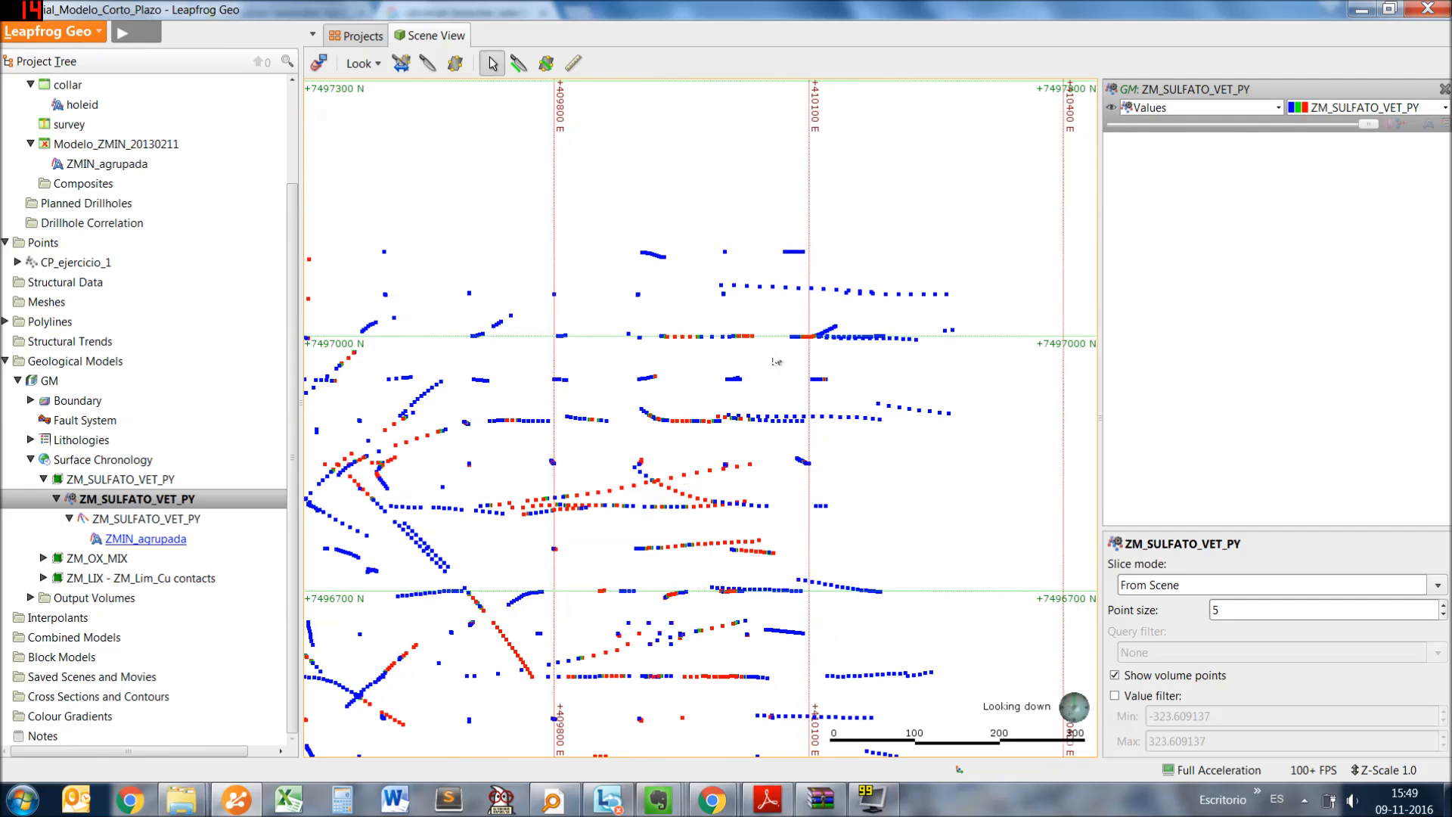
pyautogui.click(520, 63)
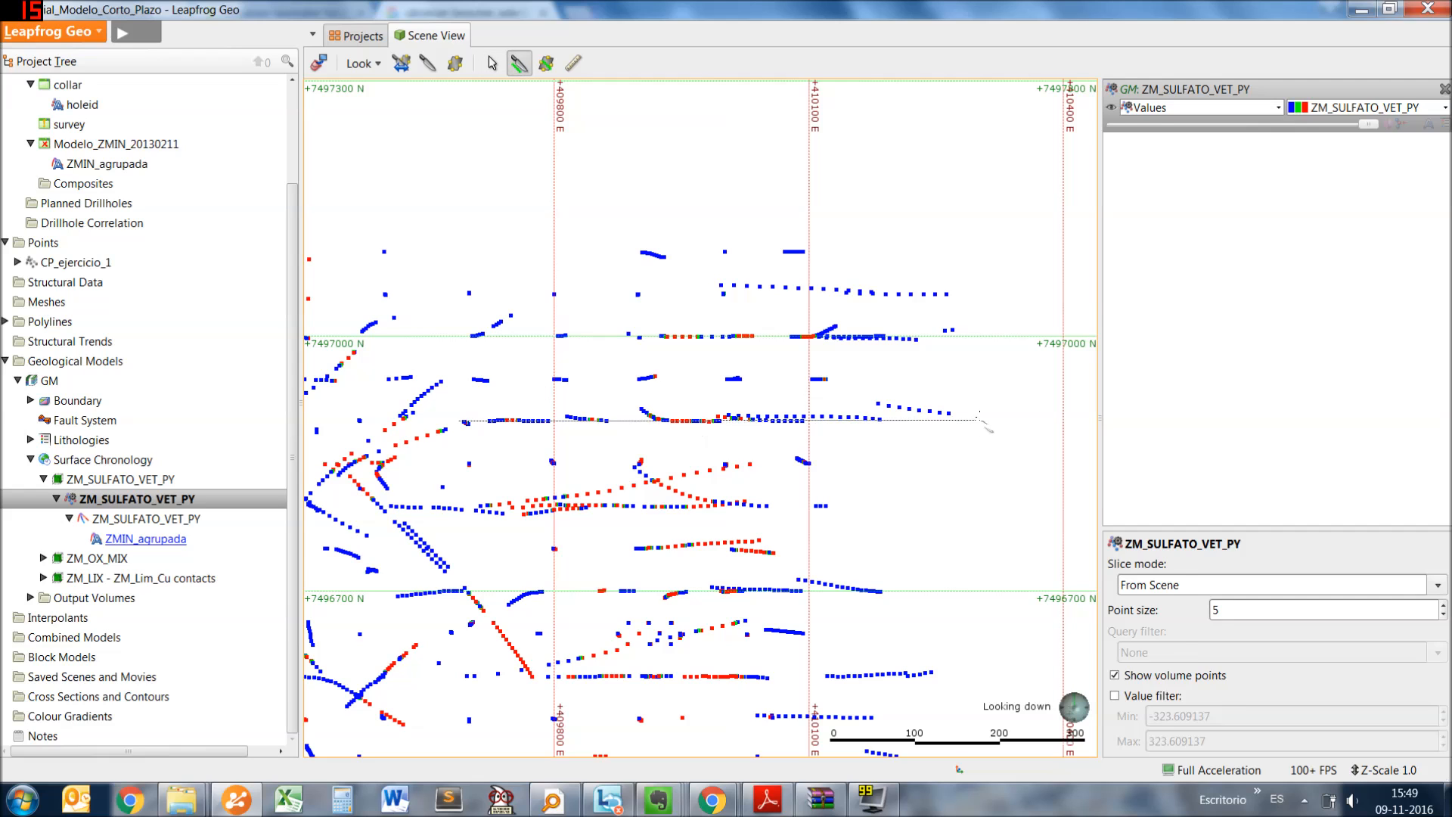
pyautogui.moveTo(450, 420); pyautogui.dragTo(821, 424)
pyautogui.press('l')
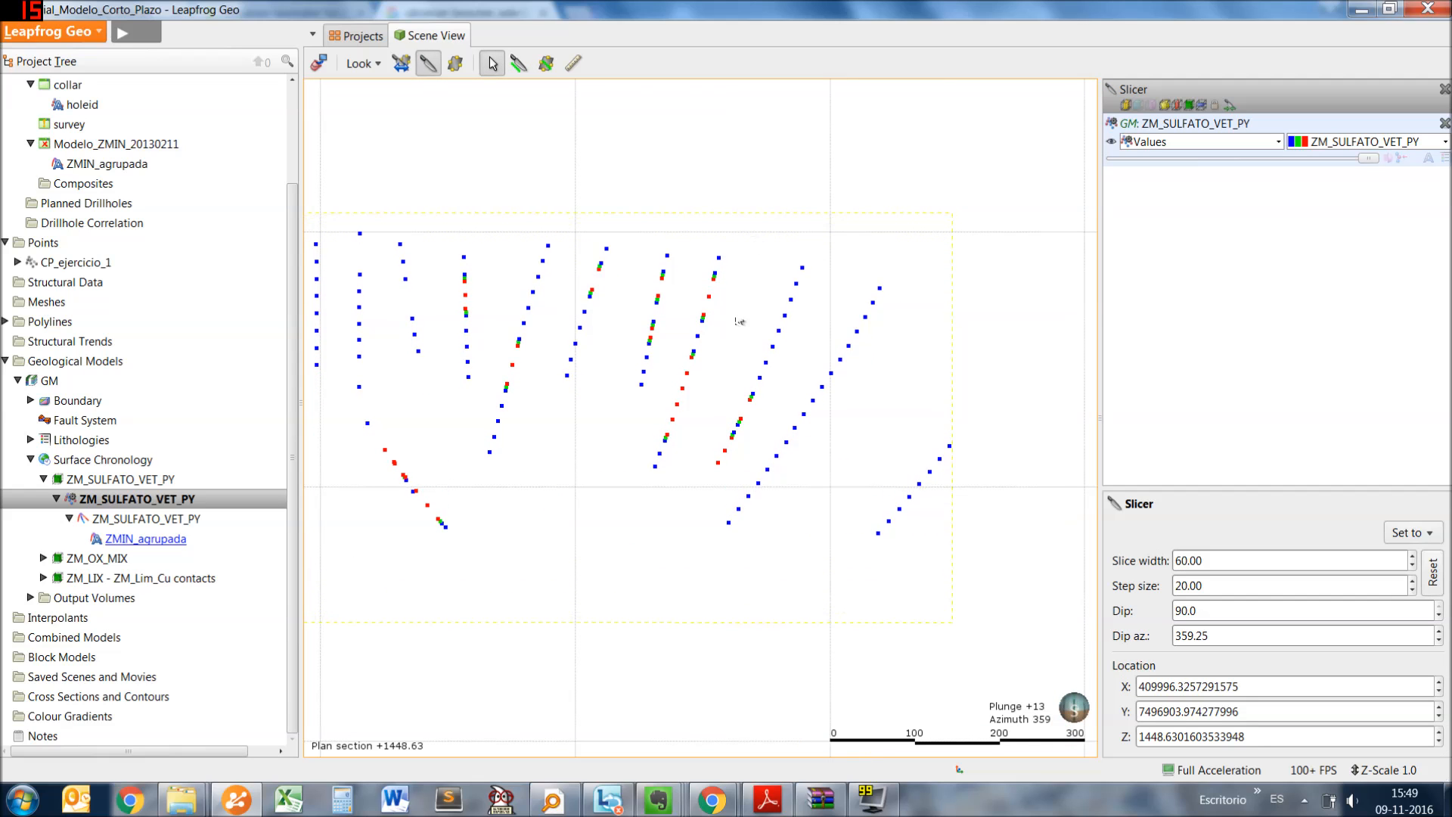
# Show the value labels beside the ZM_SULFATO_VET_PY points in the section
pyautogui.click(1428, 157)
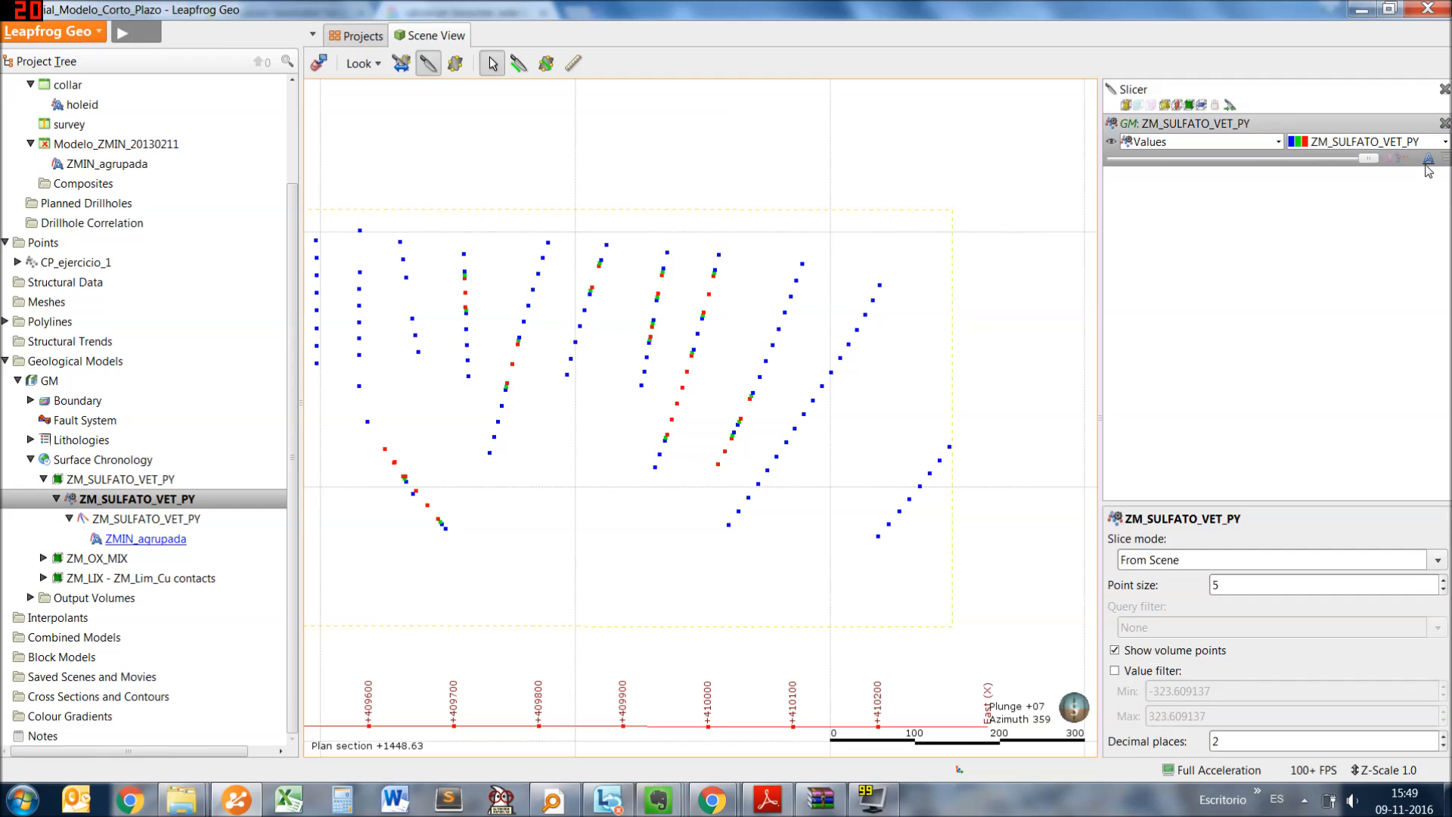
pyautogui.scroll(3, 883, 479)
pyautogui.scroll(-2, 882, 479)
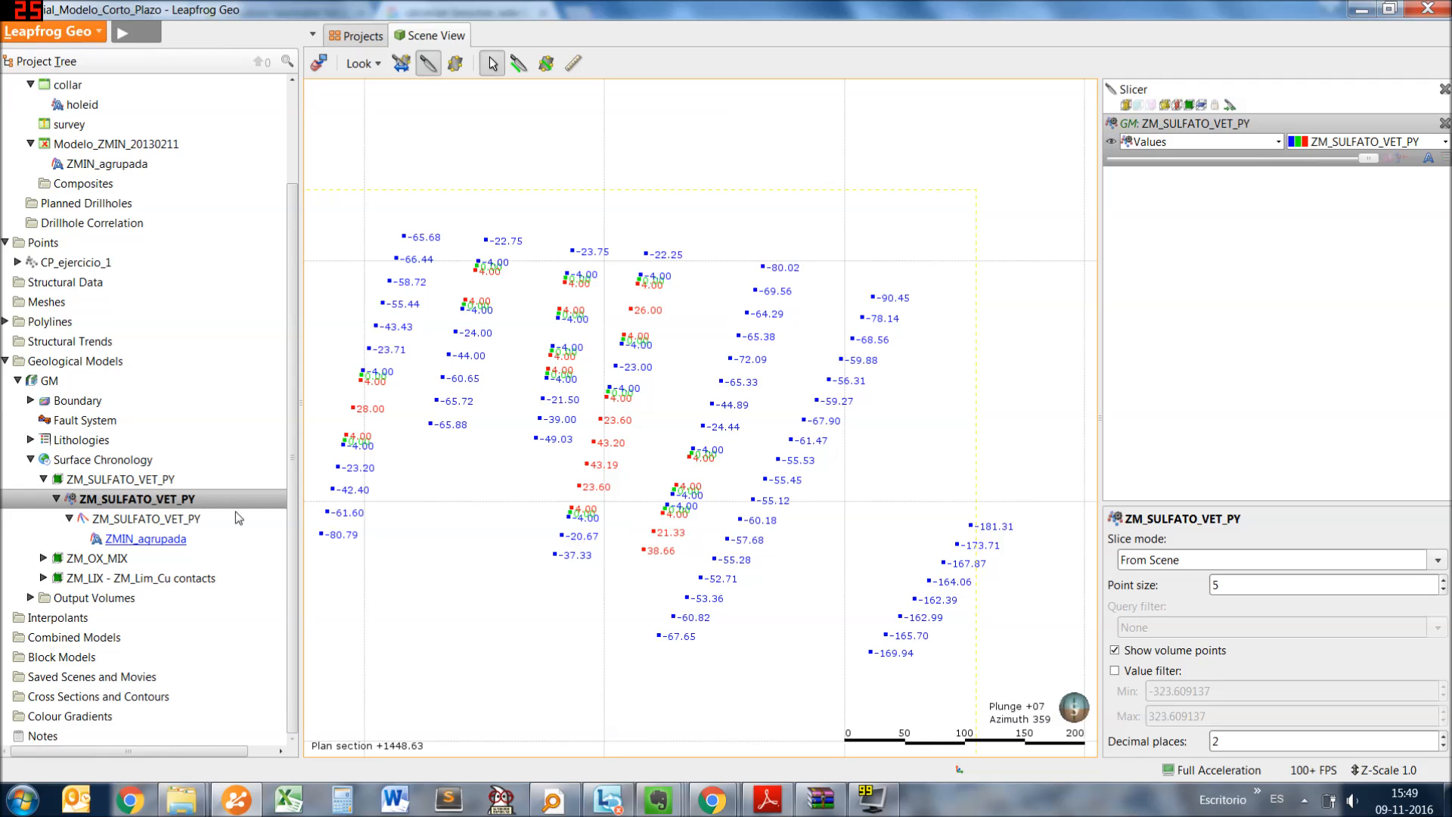
# Add the classified ZM_SULFATO_VET_PY drillhole intervals to the section and set the intrusion points' size to 11
pyautogui.moveTo(140, 520); pyautogui.dragTo(885, 521)
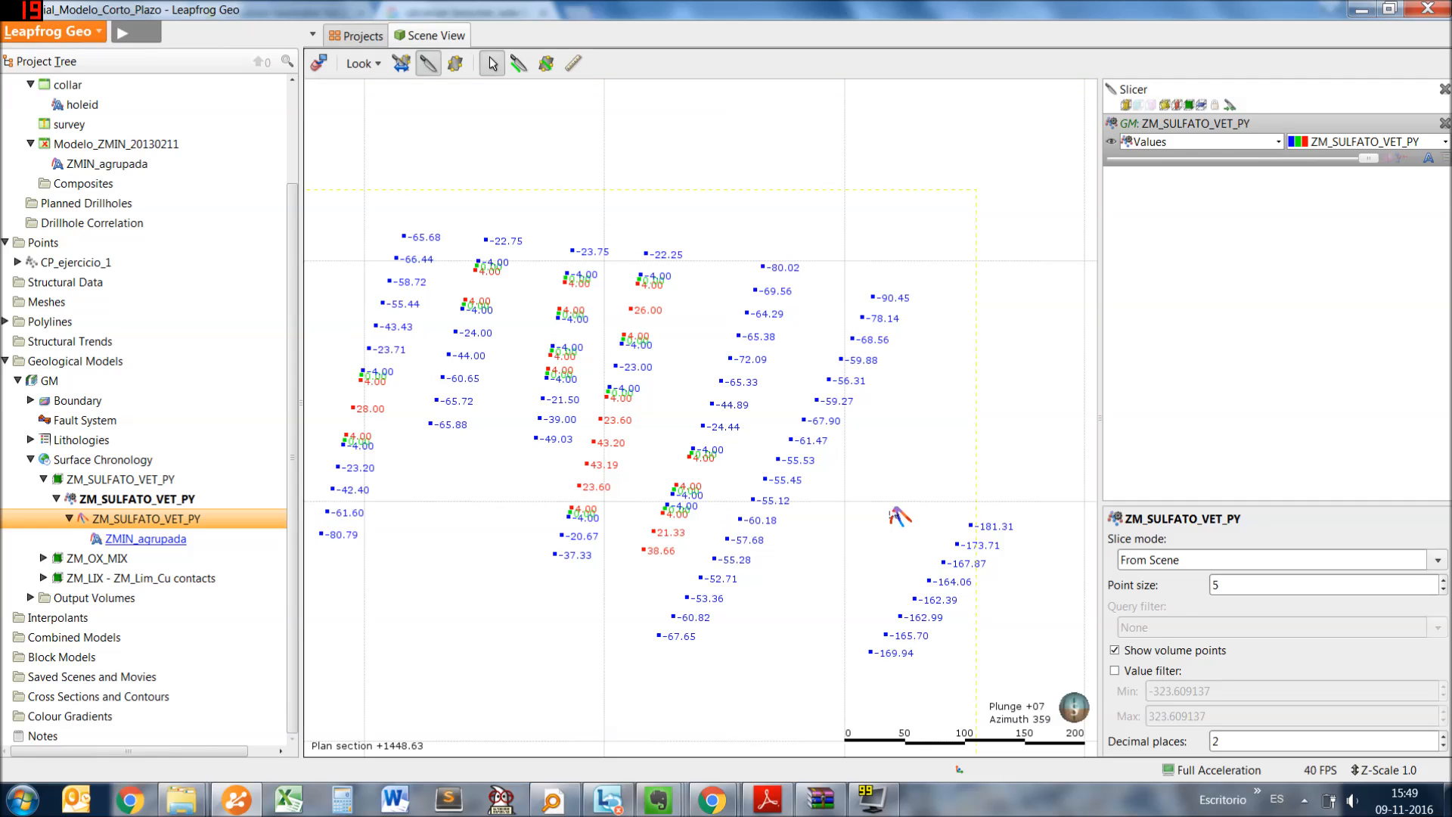
pyautogui.click(1180, 176)
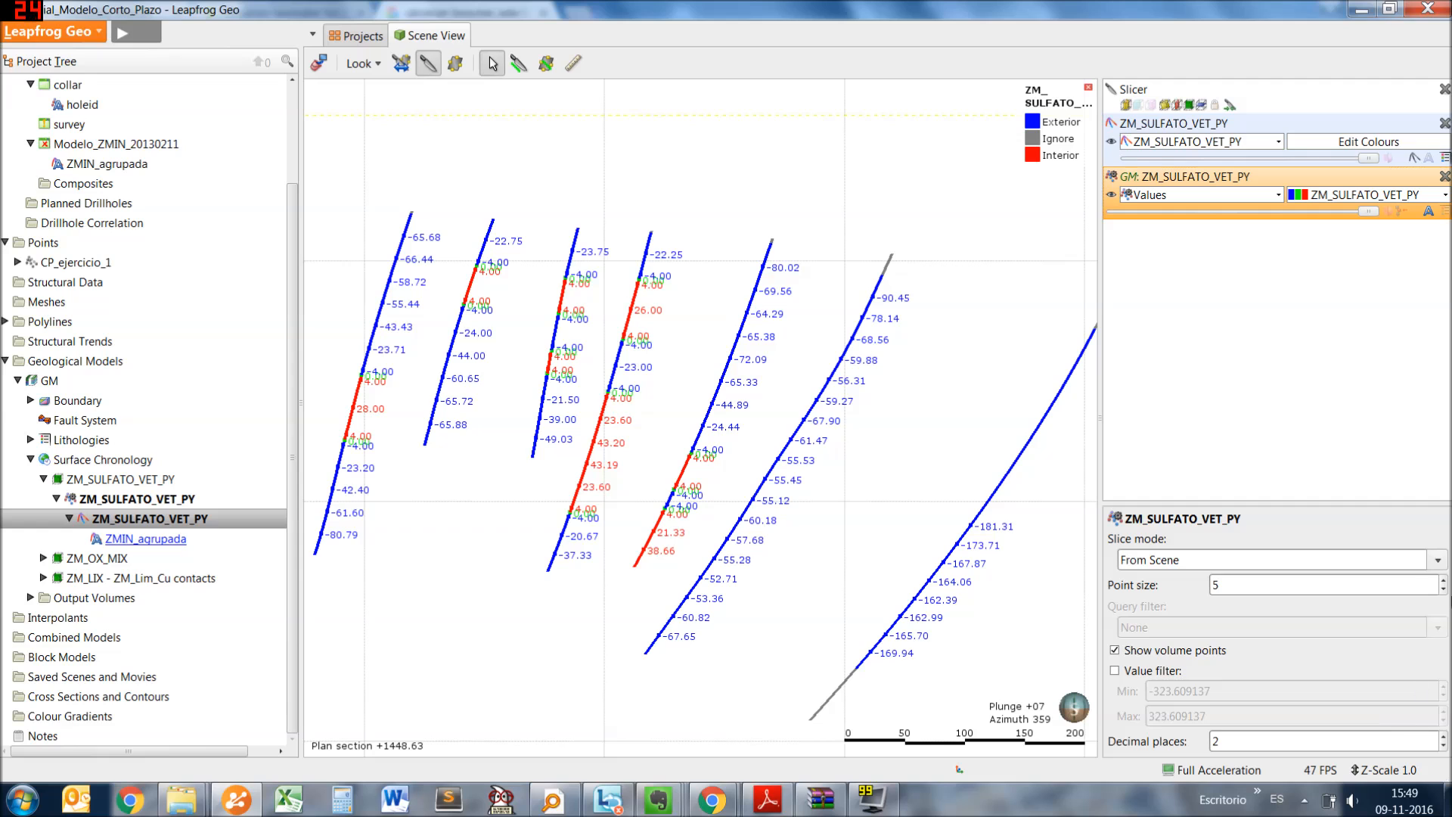
pyautogui.click(1442, 580)
pyautogui.click(1442, 580)
pyautogui.click(1443, 580)
pyautogui.click(1442, 580)
pyautogui.click(1442, 581)
pyautogui.click(1442, 580)
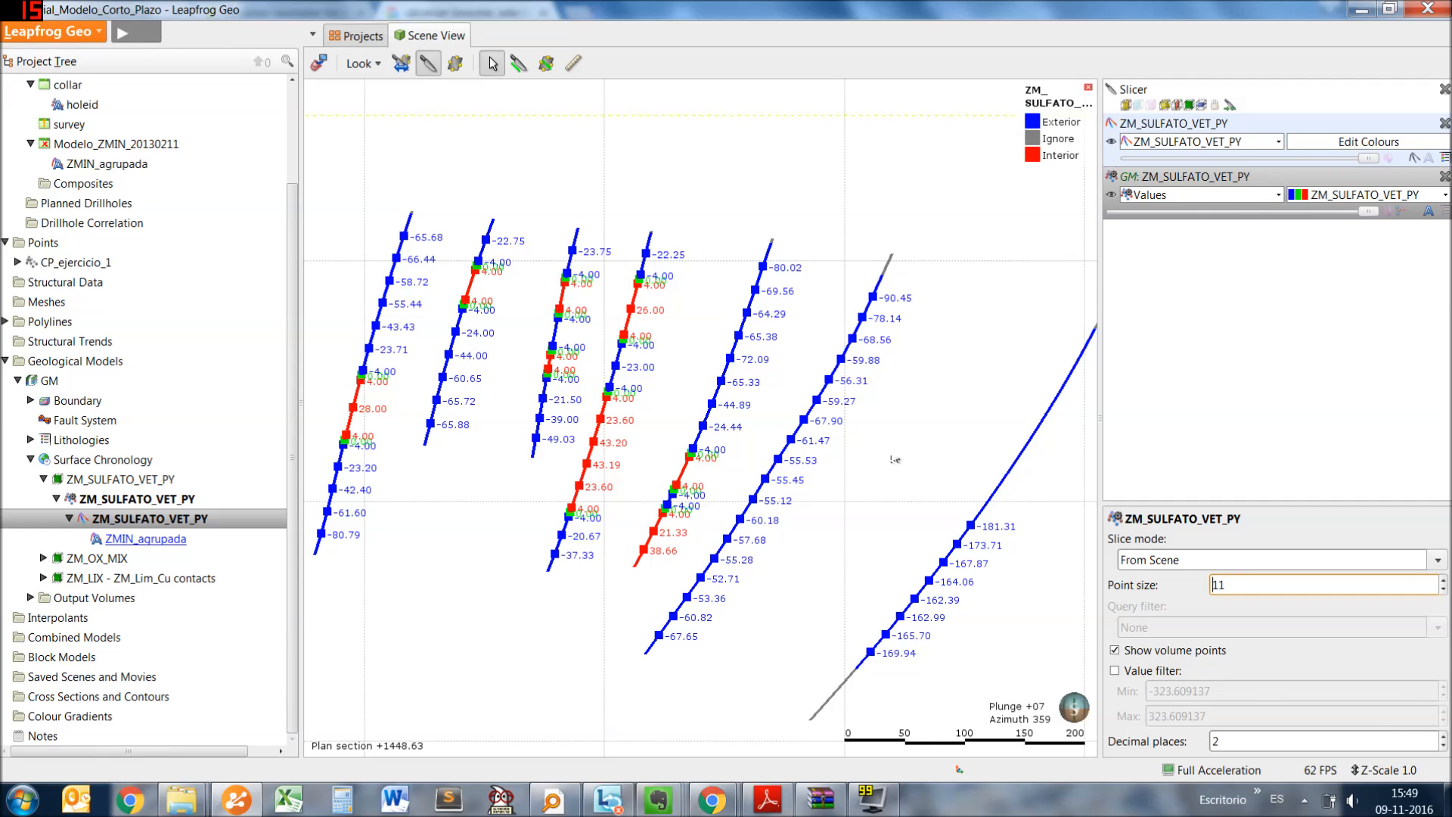
# Examine the point values along the central drillhole, from its exterior part through the contacts and the long interior interval
pyautogui.scroll(2, 898, 441)
pyautogui.scroll(-2, 933, 437)
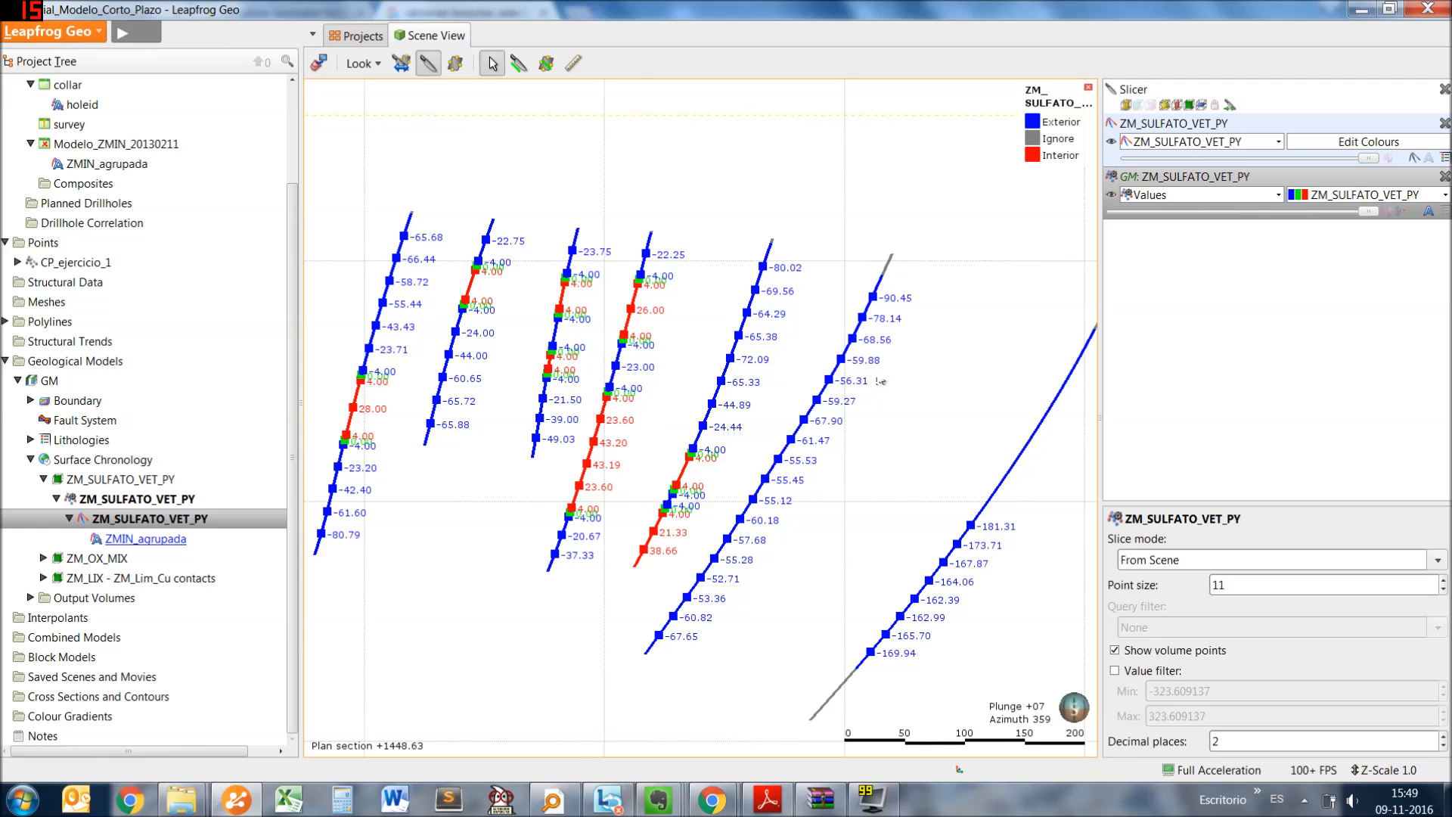
pyautogui.scroll(2, 882, 381)
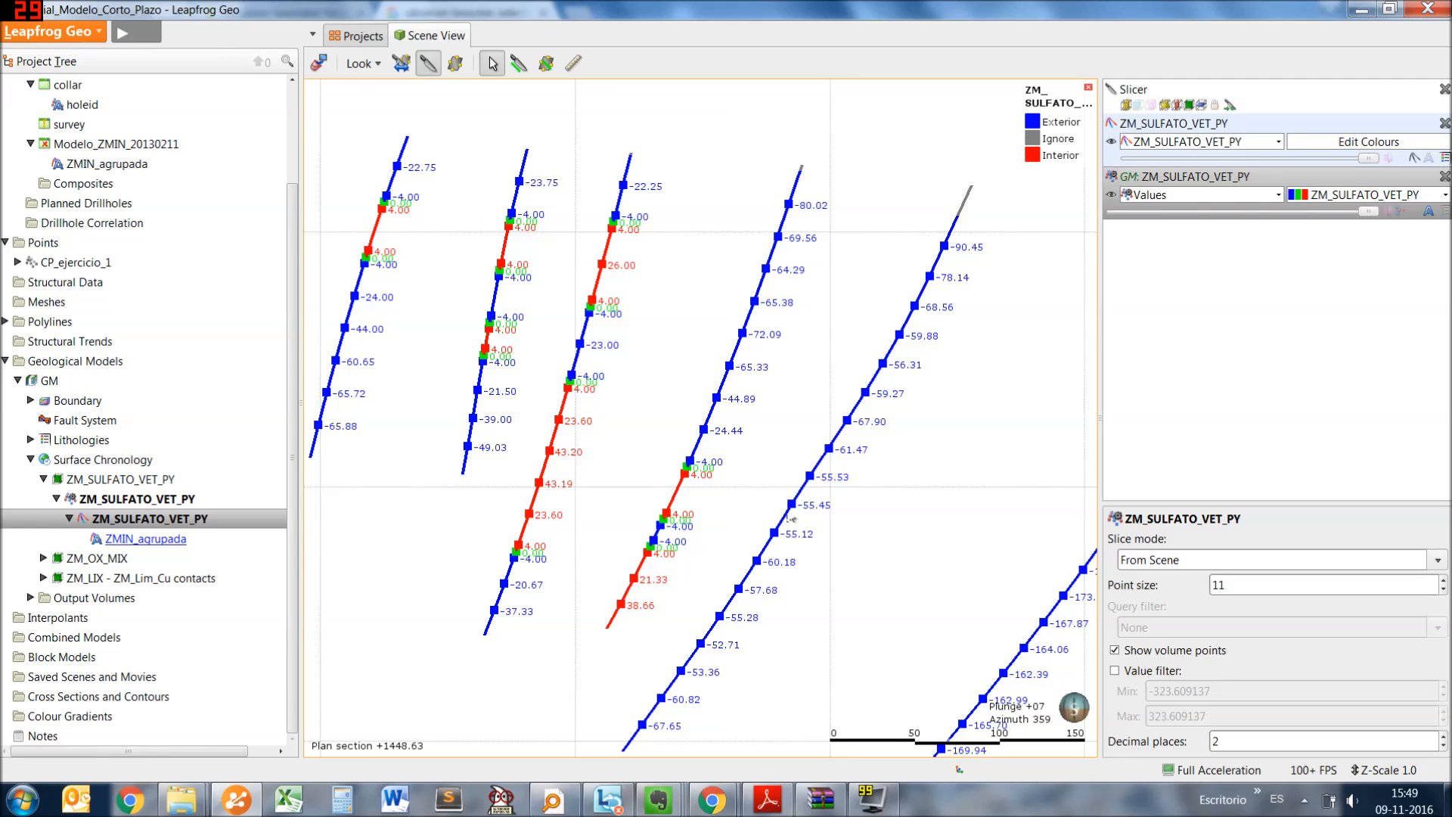
pyautogui.scroll(-2, 789, 520)
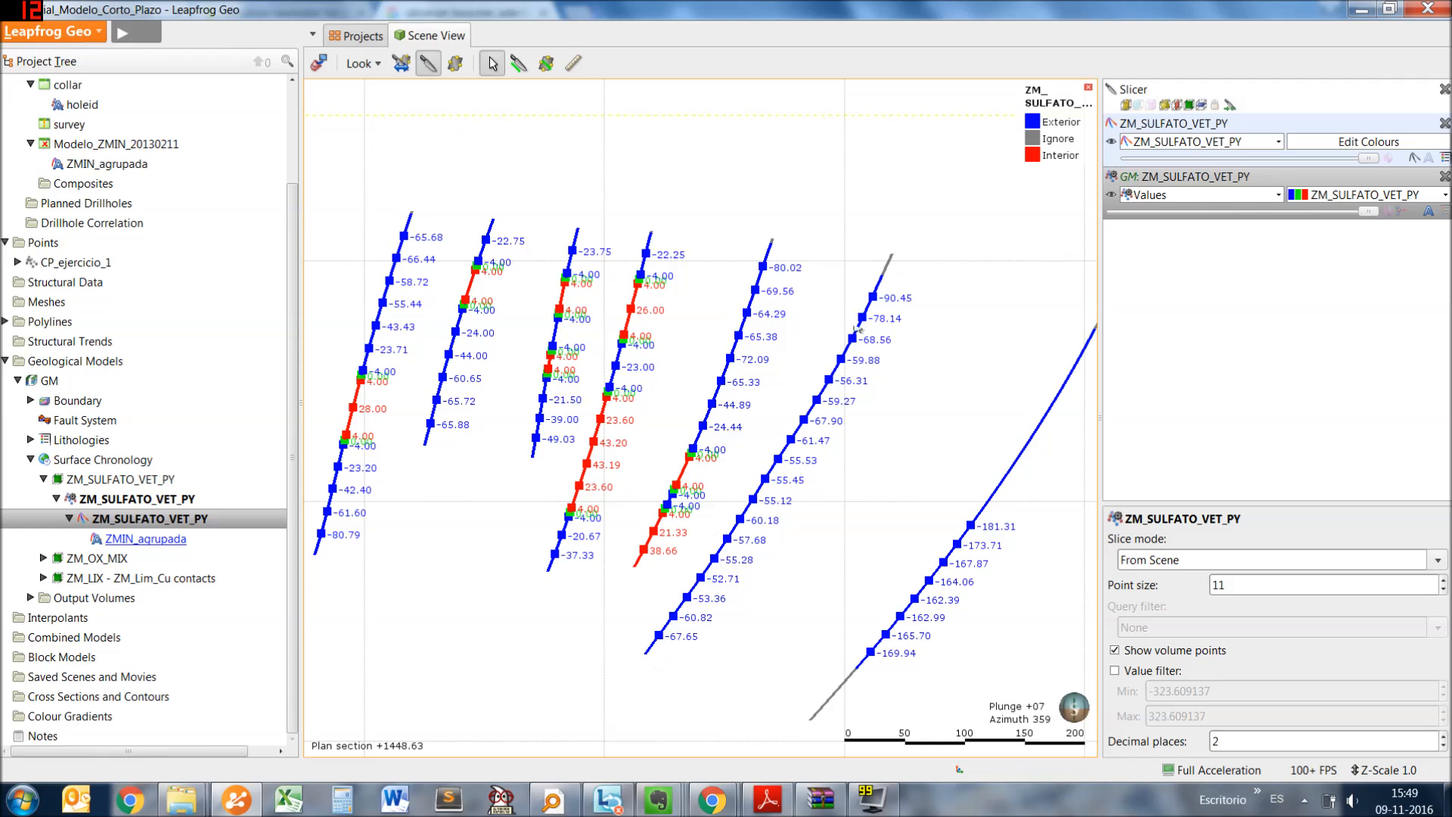
pyautogui.scroll(5, 743, 466)
pyautogui.moveTo(545, 396); pyautogui.dragTo(672, 385, button='middle')
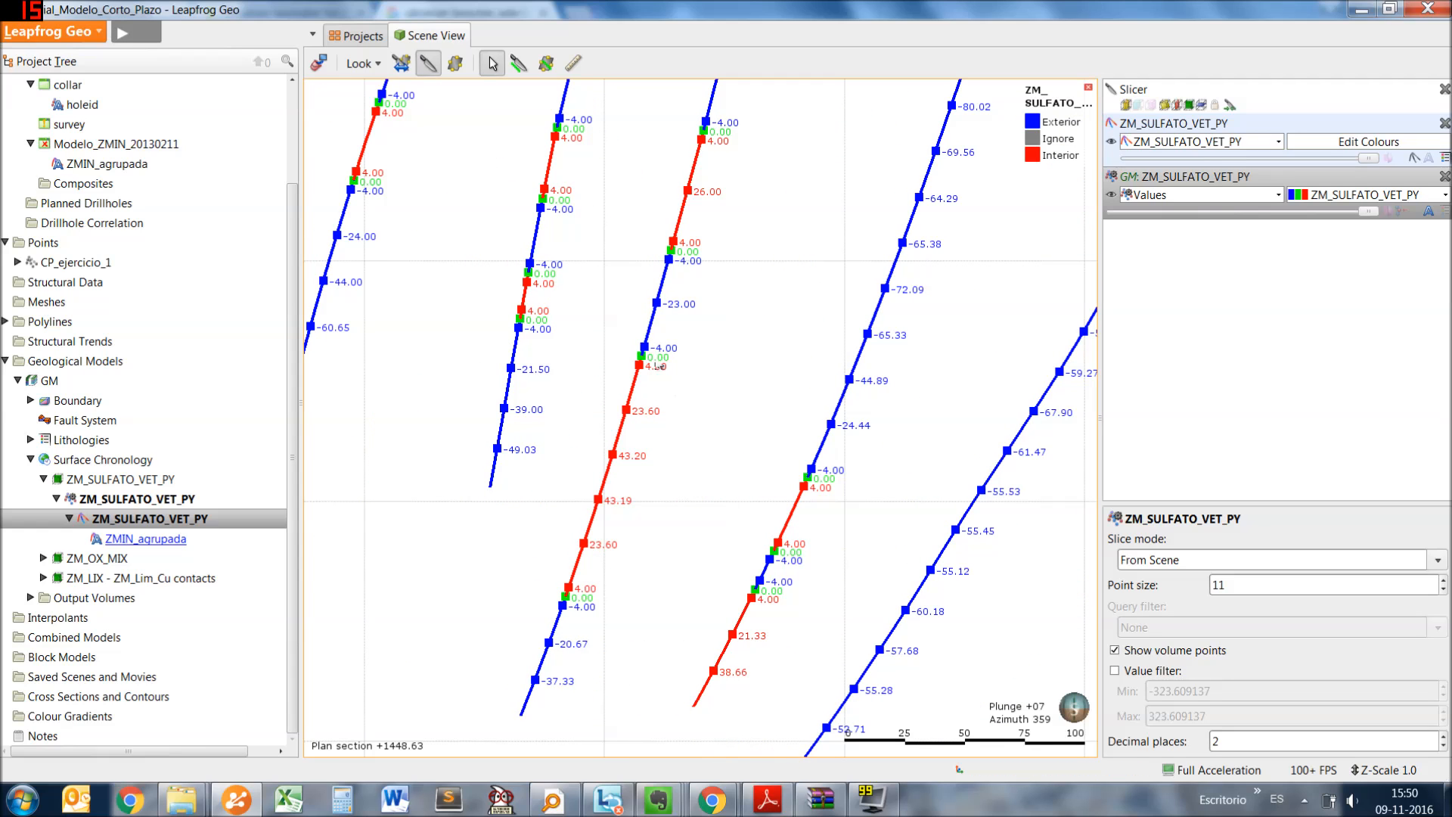
pyautogui.moveTo(581, 564); pyautogui.dragTo(660, 556, button='middle')
pyautogui.scroll(4, 746, 404)
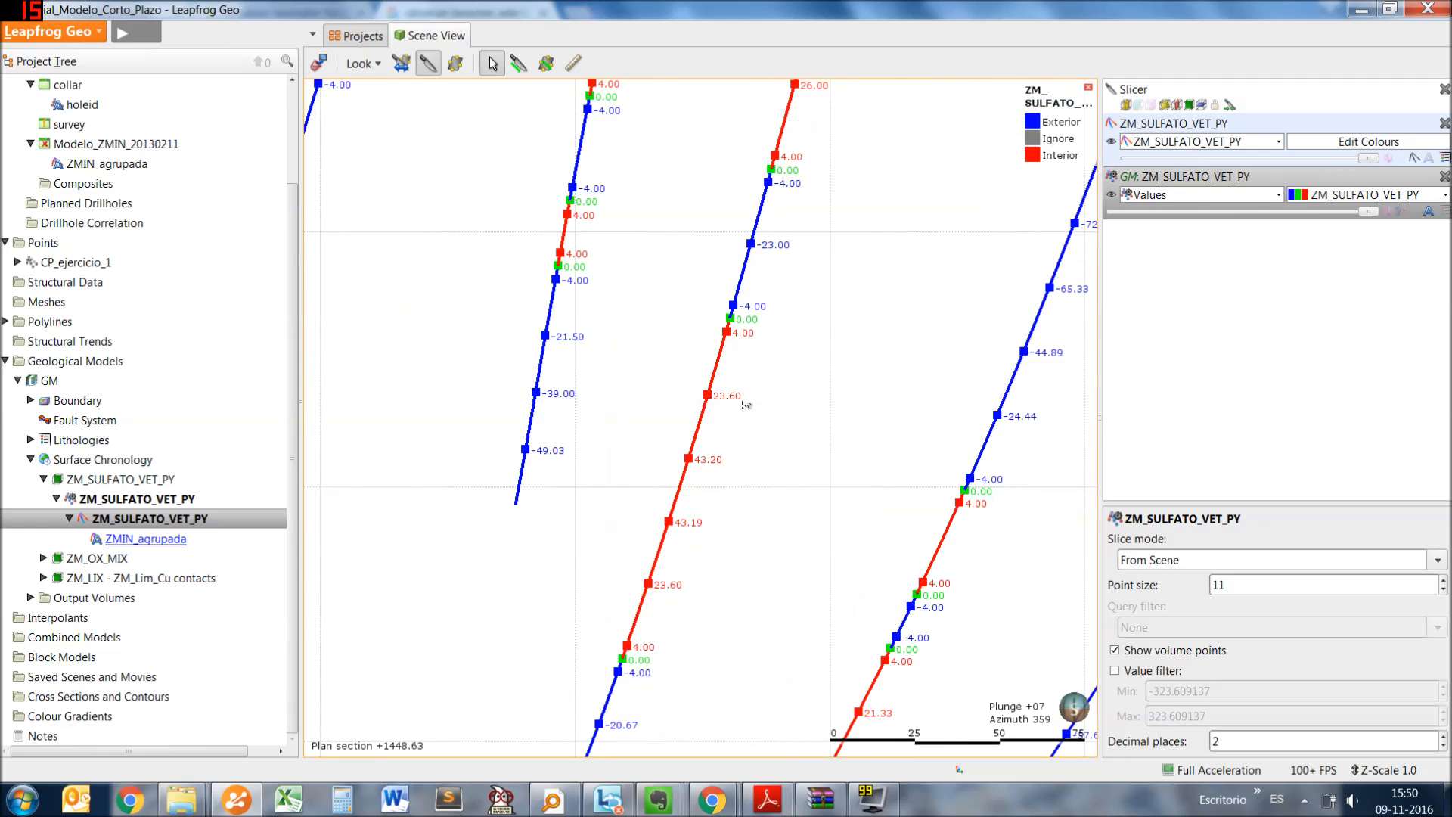
pyautogui.moveTo(749, 414); pyautogui.dragTo(725, 496, button='middle')
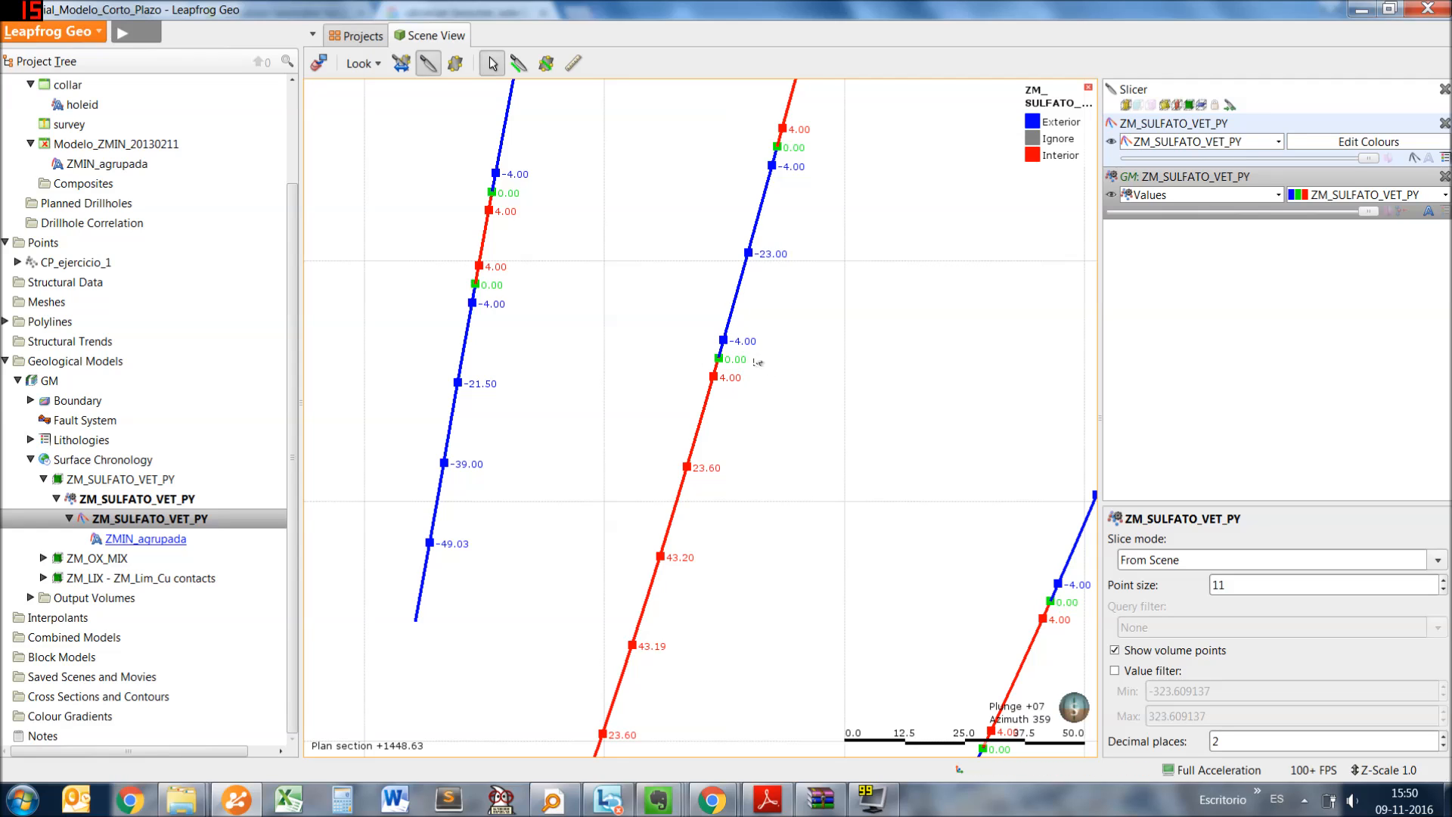
pyautogui.scroll(-3, 725, 447)
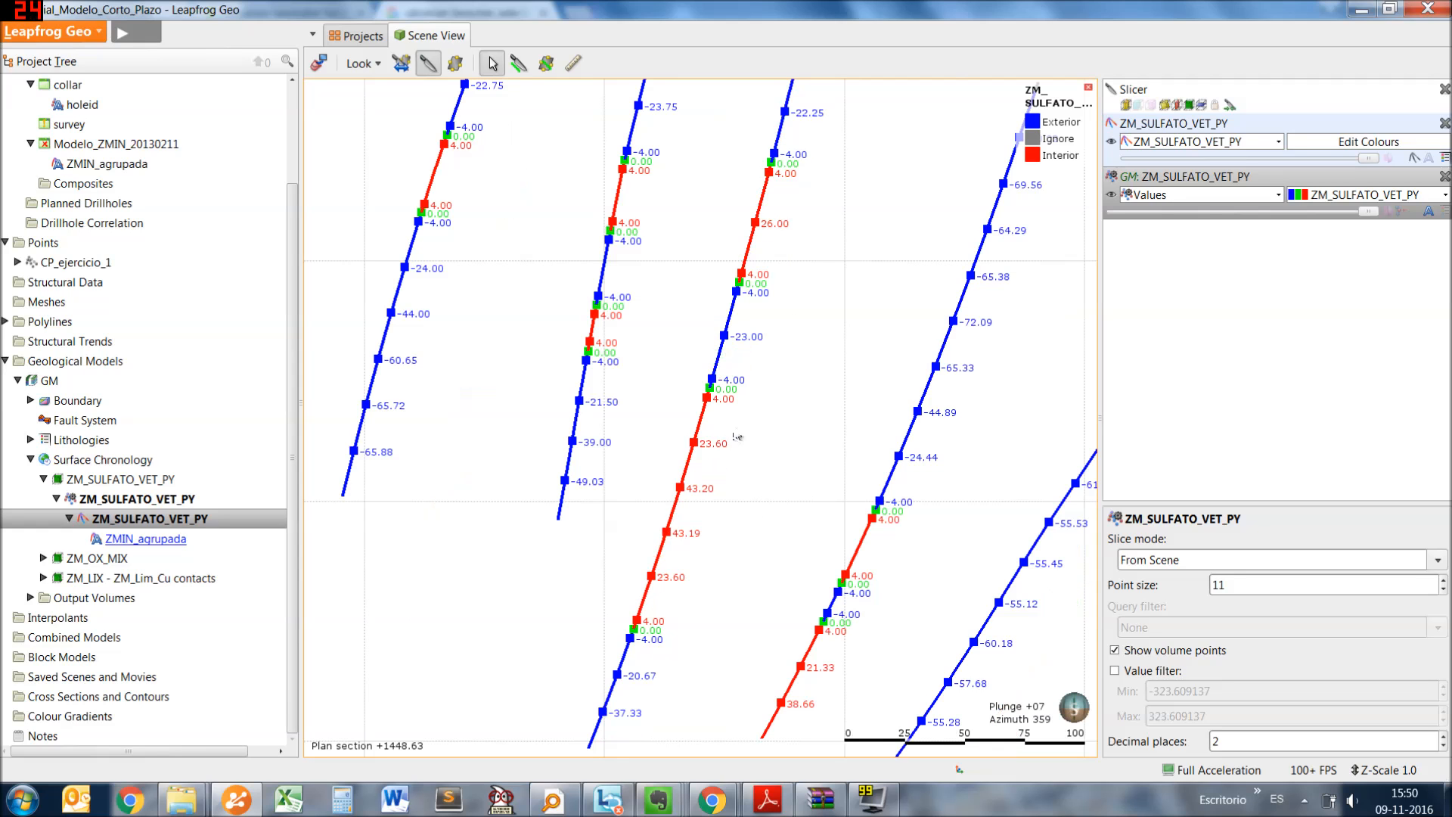
pyautogui.moveTo(731, 398); pyautogui.dragTo(855, 335, button='right')
pyautogui.moveTo(889, 308); pyautogui.dragTo(710, 400, button='middle')
pyautogui.scroll(2, 741, 317)
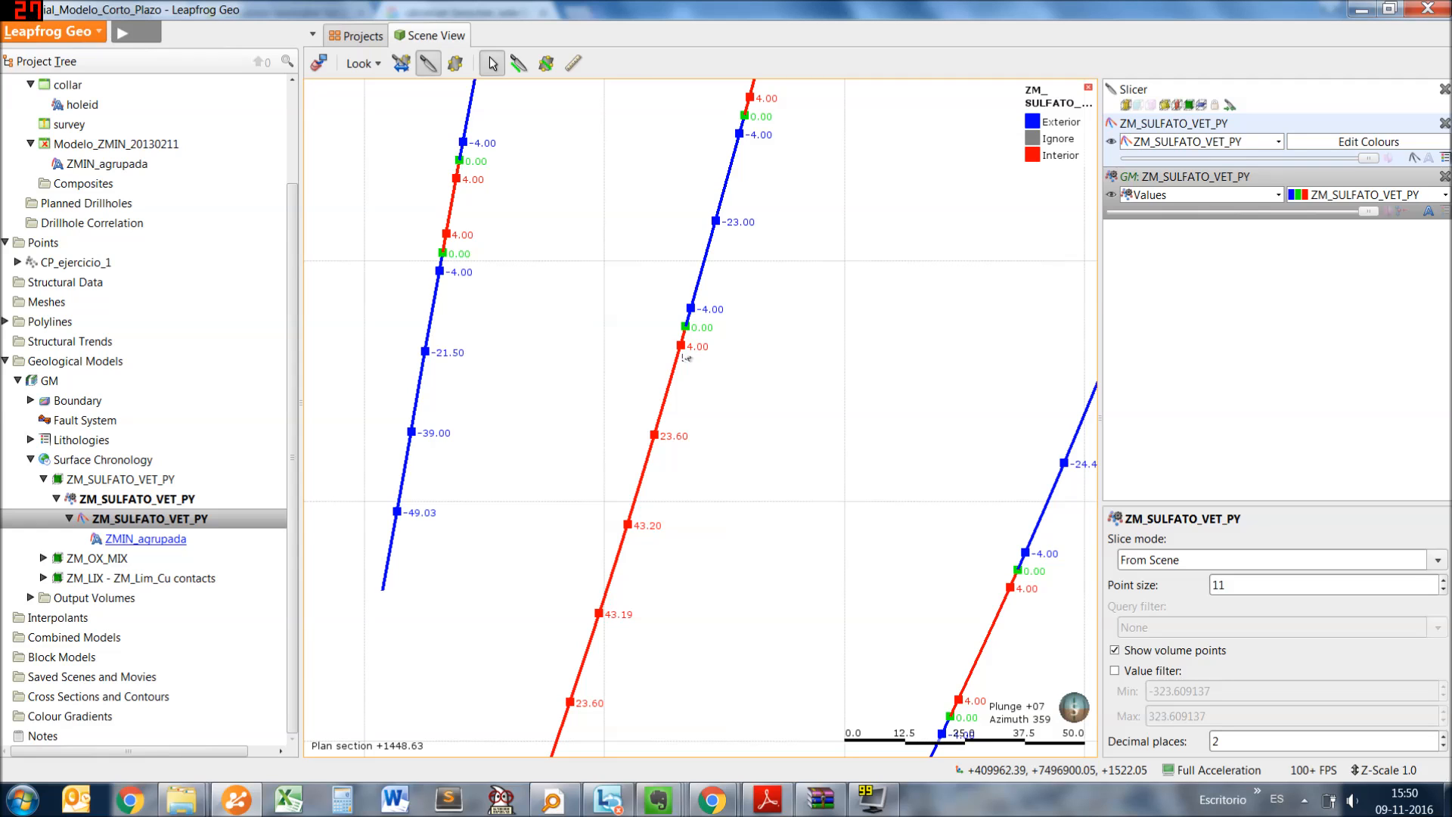
pyautogui.moveTo(682, 351); pyautogui.dragTo(701, 307, button='middle')
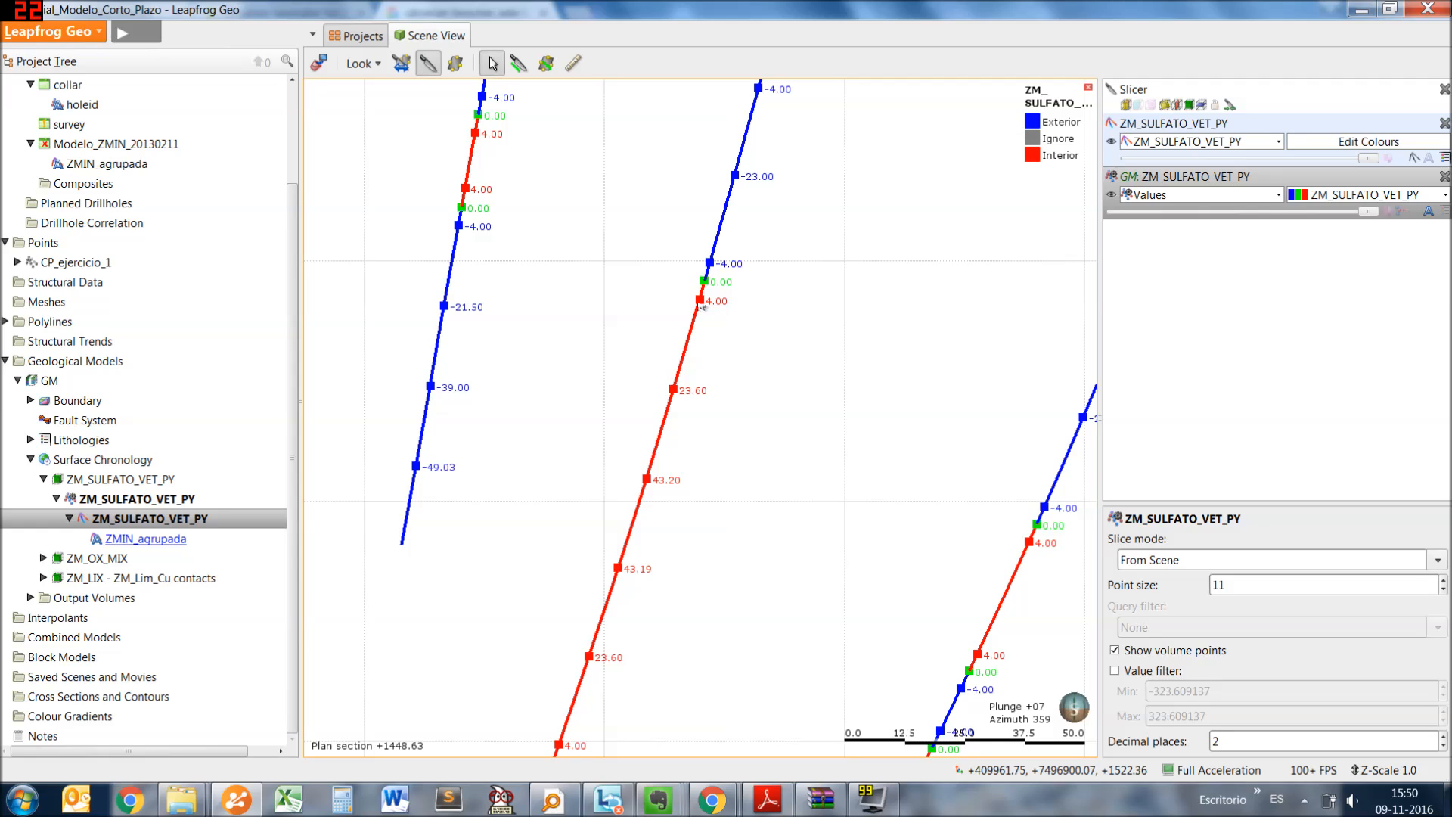
pyautogui.moveTo(699, 307); pyautogui.dragTo(702, 264, button='middle')
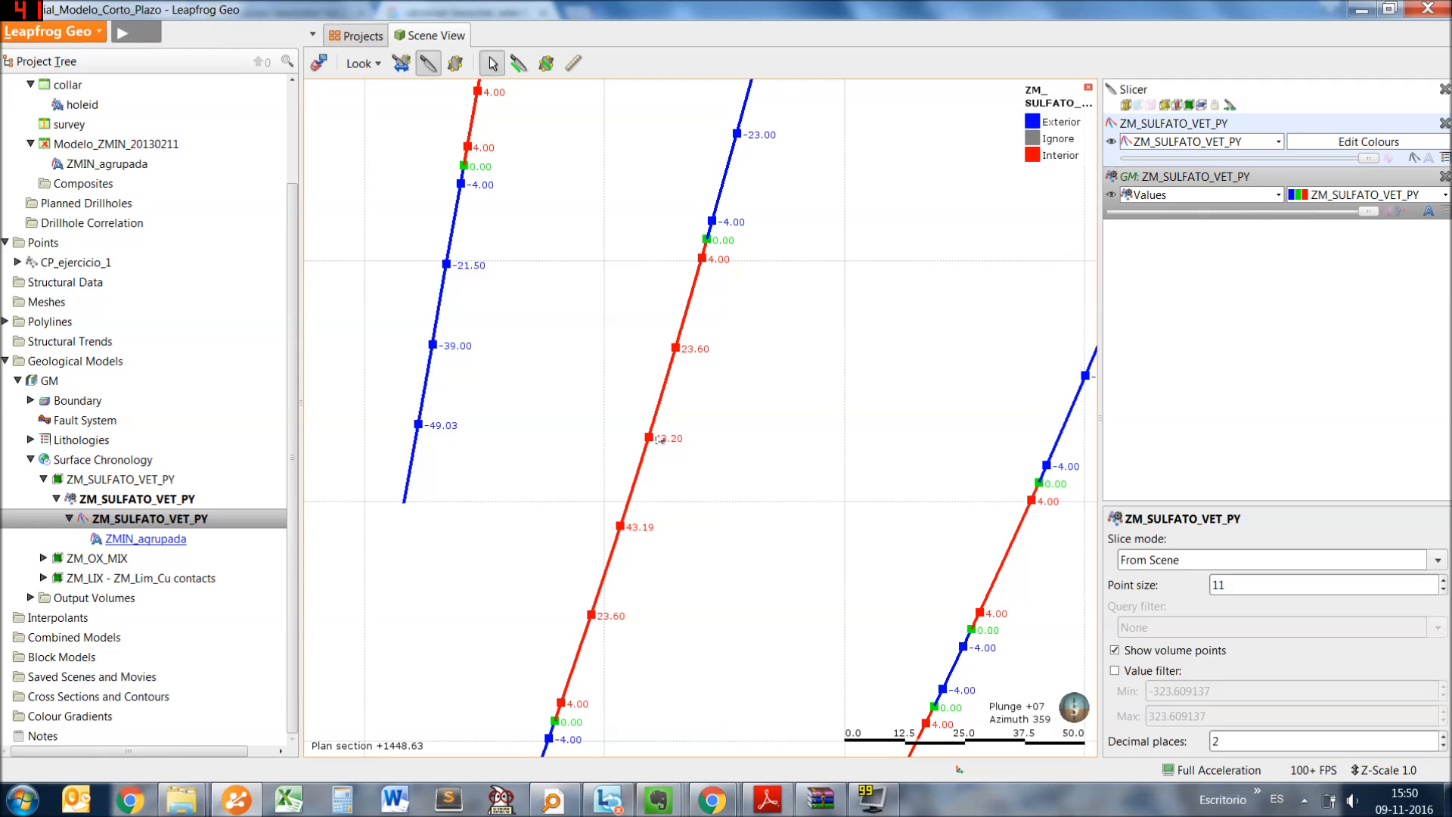
pyautogui.moveTo(651, 432); pyautogui.dragTo(661, 277, button='middle')
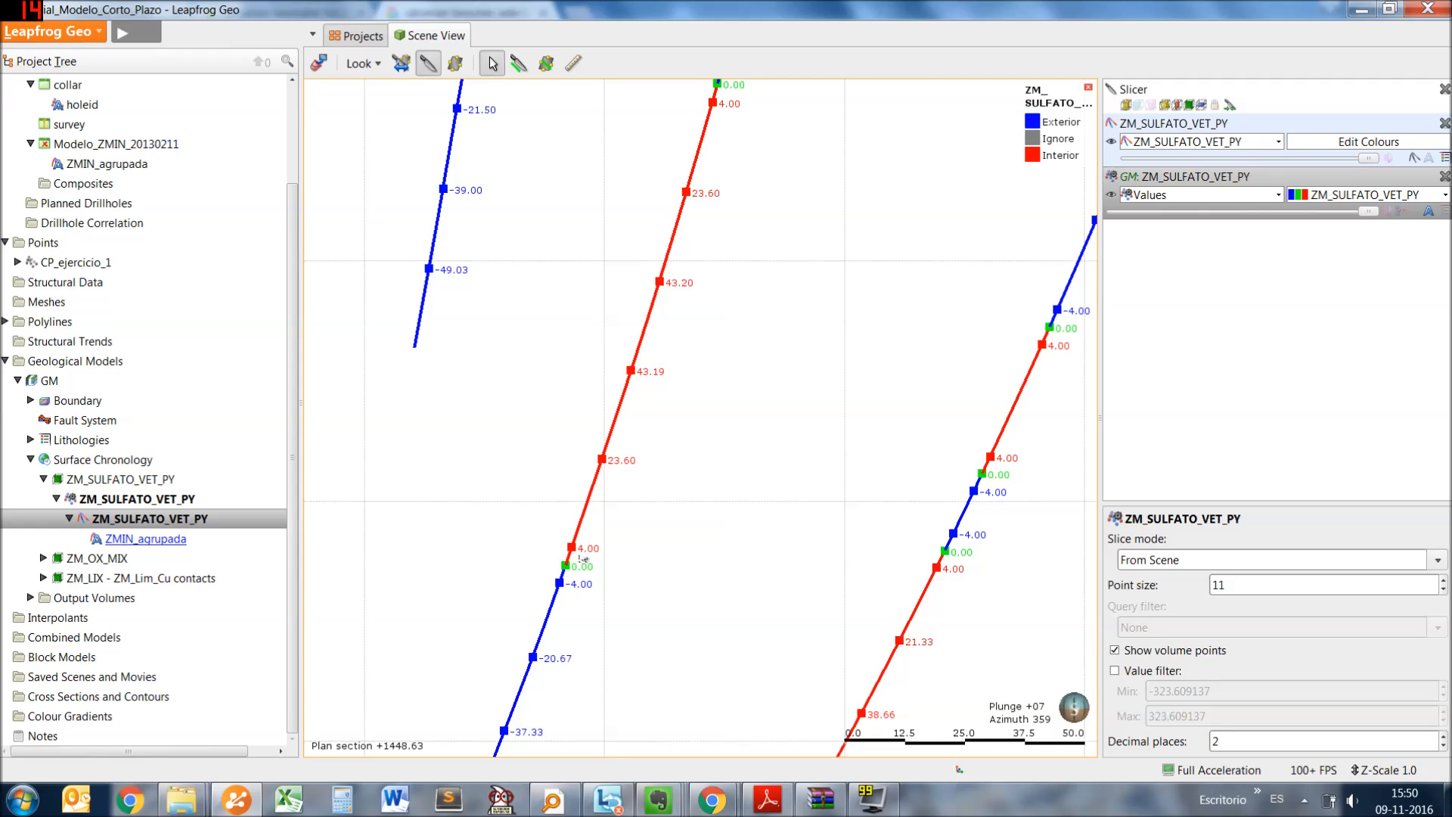
pyautogui.moveTo(676, 299); pyautogui.dragTo(610, 428, button='middle')
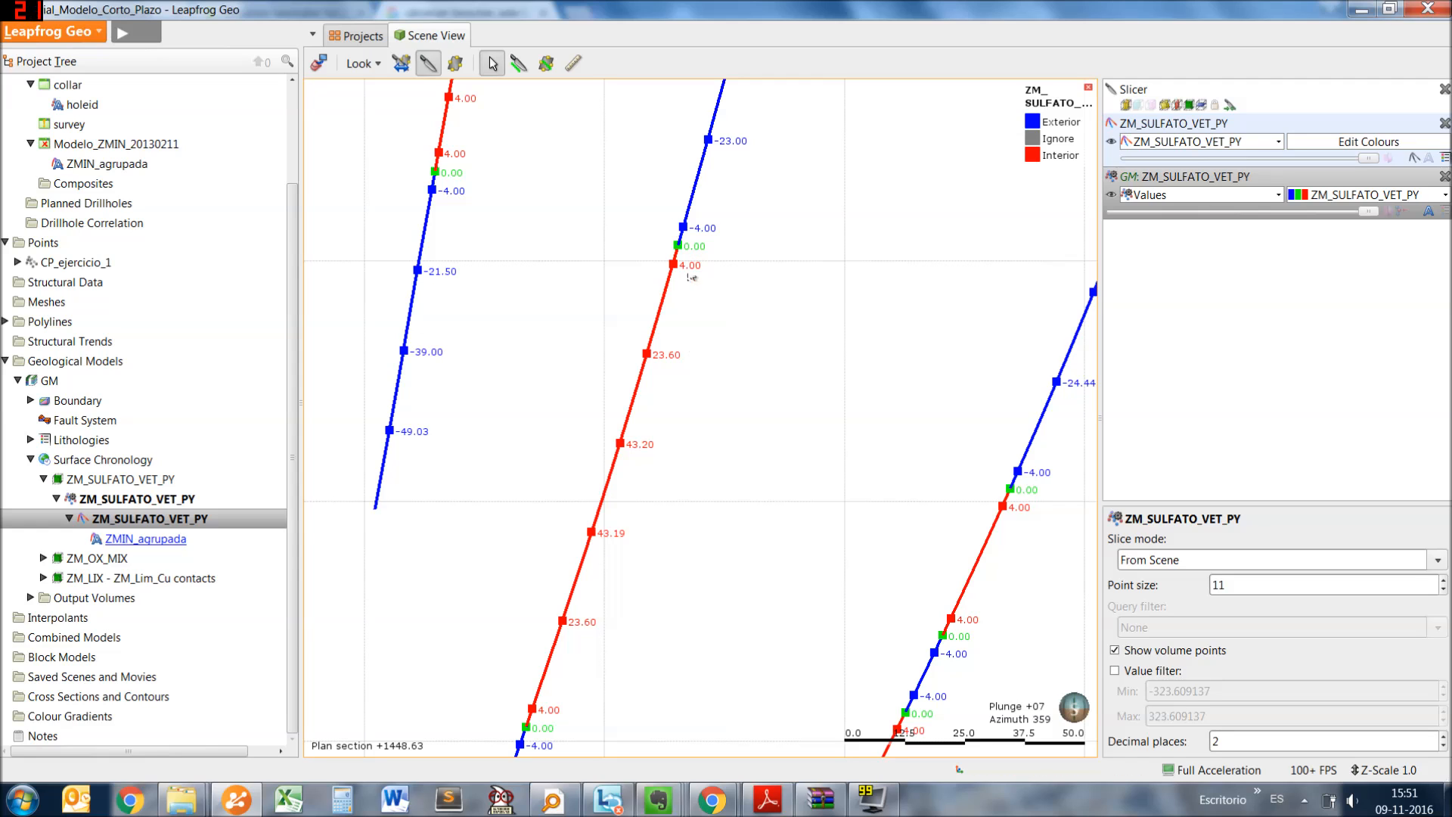
# Compare the point values and their spacing around the contacts of the neighbouring drillholes across the section
pyautogui.scroll(-2, 659, 282)
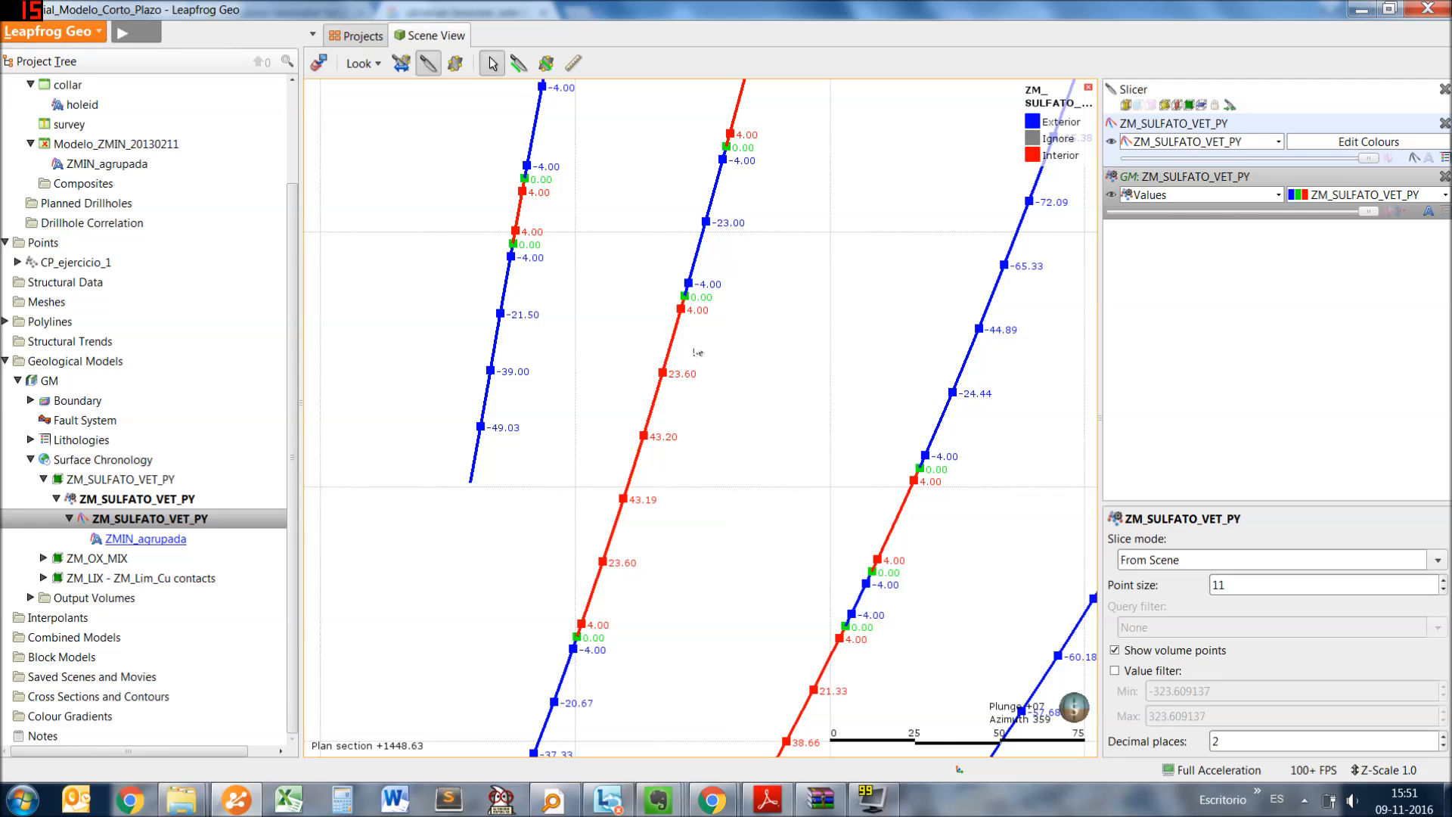
pyautogui.scroll(-1, 737, 344)
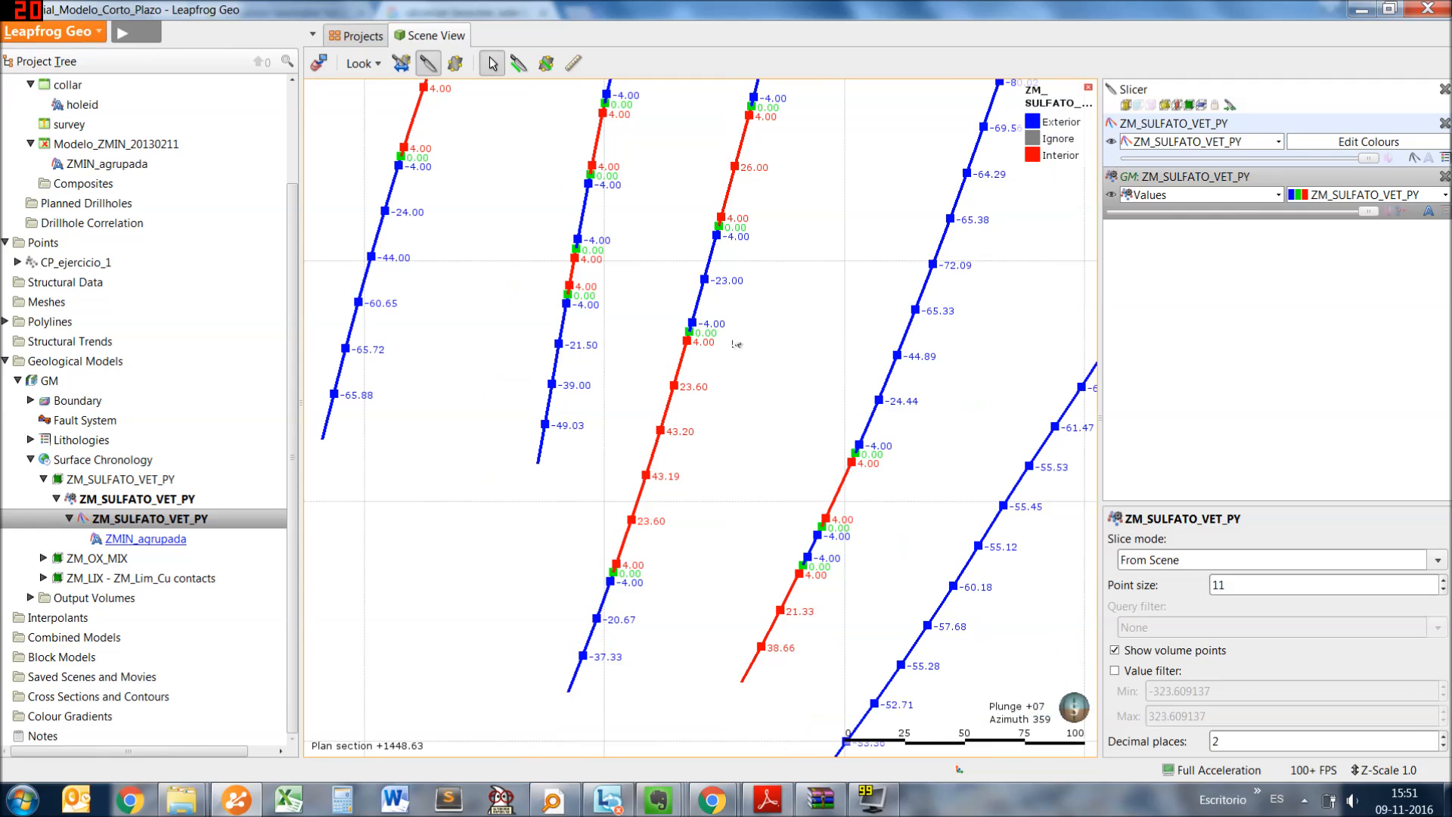
pyautogui.scroll(-1, 734, 344)
pyautogui.scroll(1, 670, 342)
pyautogui.moveTo(627, 331); pyautogui.dragTo(640, 401, button='middle')
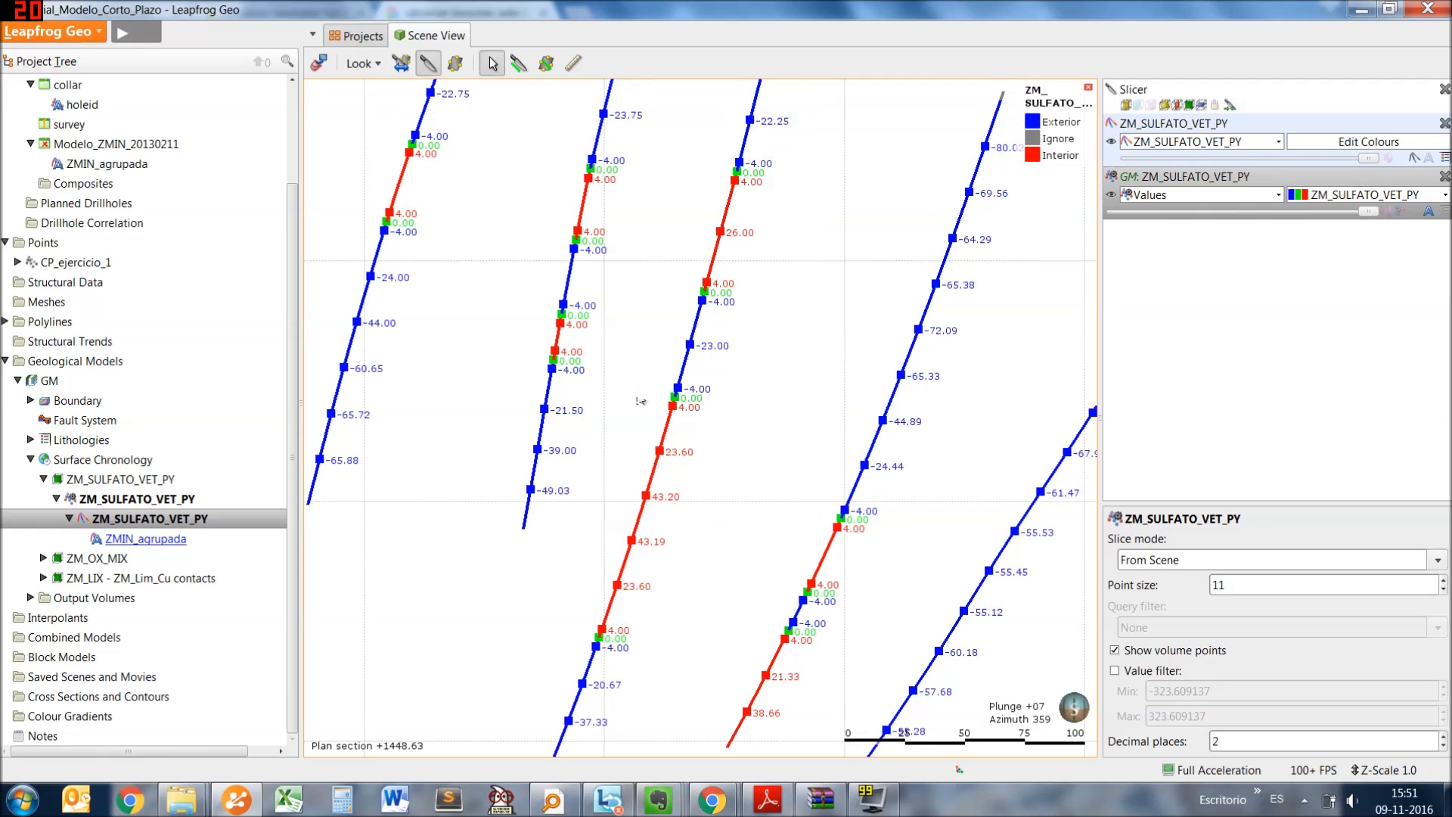
pyautogui.moveTo(779, 425); pyautogui.dragTo(798, 467, button='middle')
pyautogui.scroll(-2, 832, 556)
pyautogui.scroll(2, 661, 453)
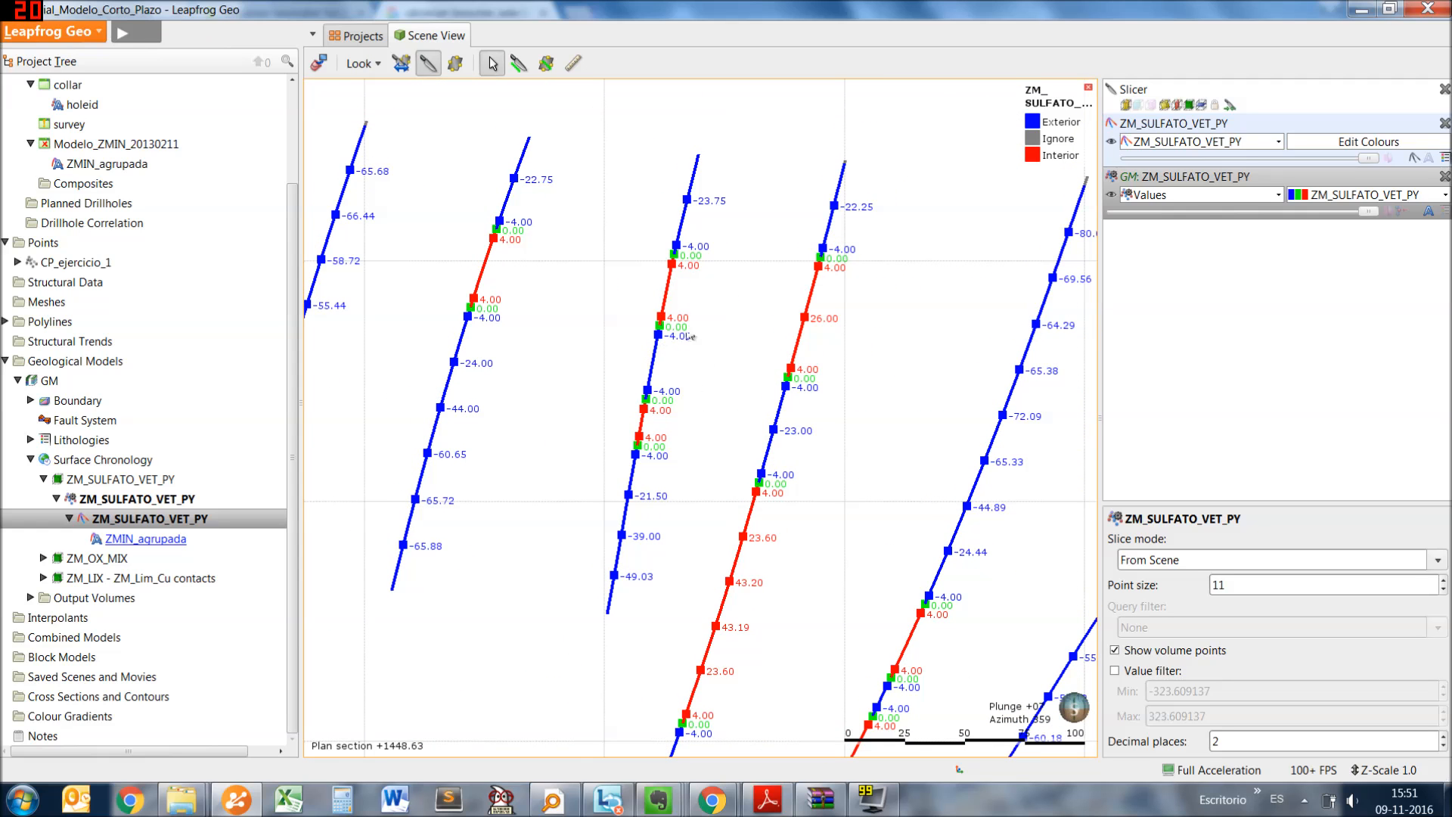
pyautogui.scroll(1, 678, 389)
pyautogui.scroll(-1, 678, 389)
pyautogui.scroll(-2, 941, 606)
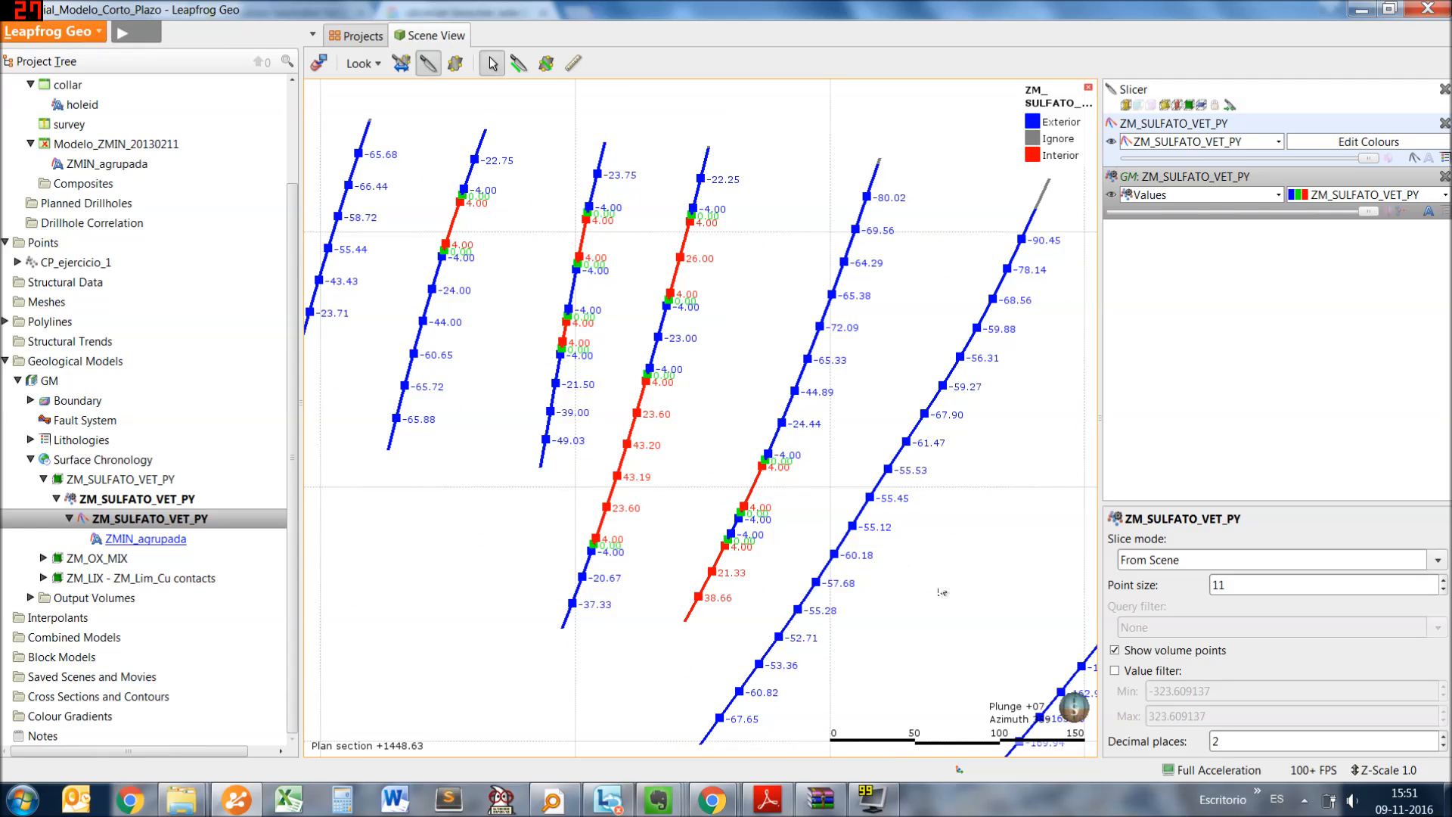
pyautogui.scroll(3, 646, 496)
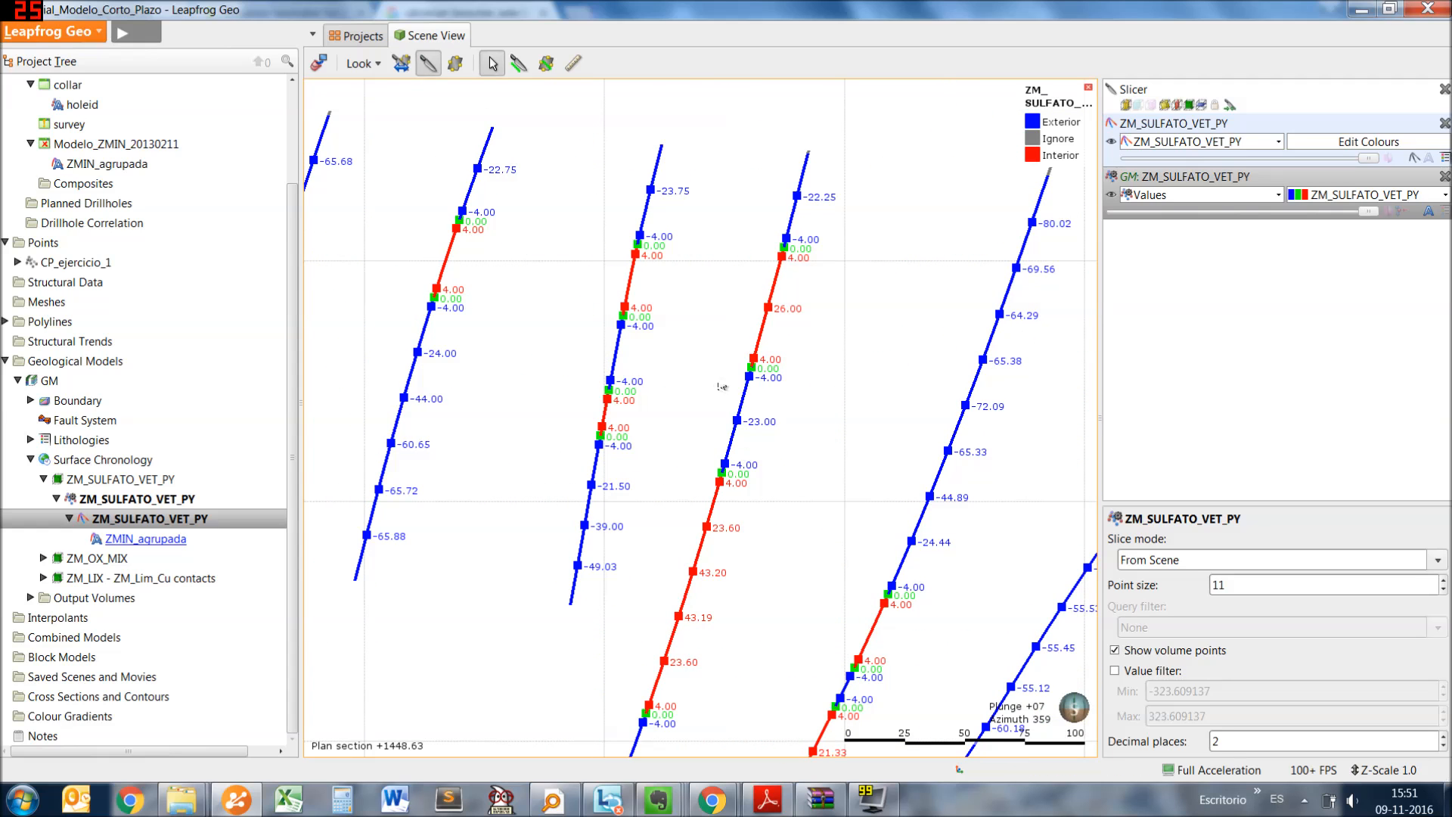
pyautogui.scroll(-2, 789, 534)
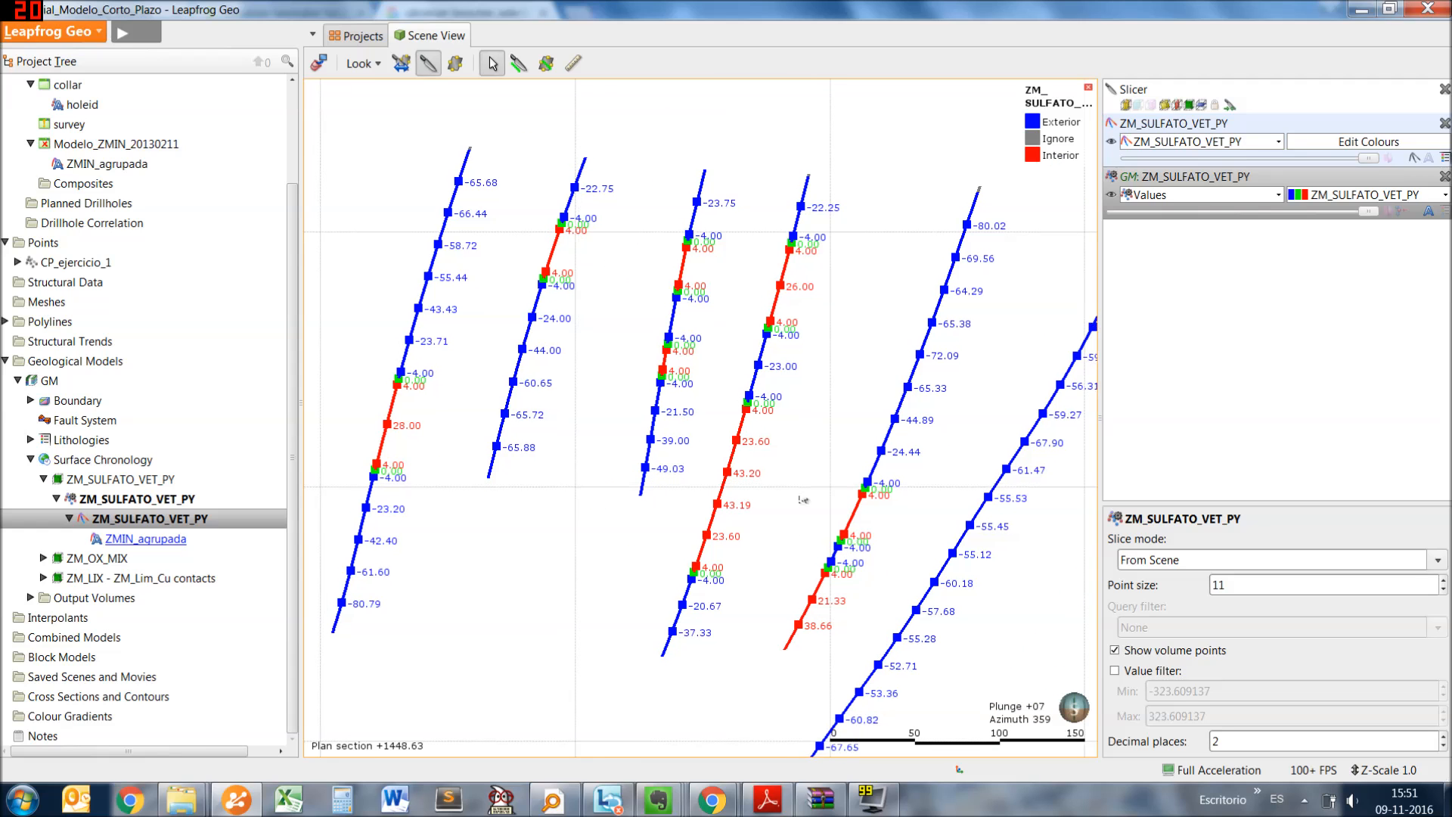
pyautogui.moveTo(811, 500); pyautogui.dragTo(779, 529, button='right')
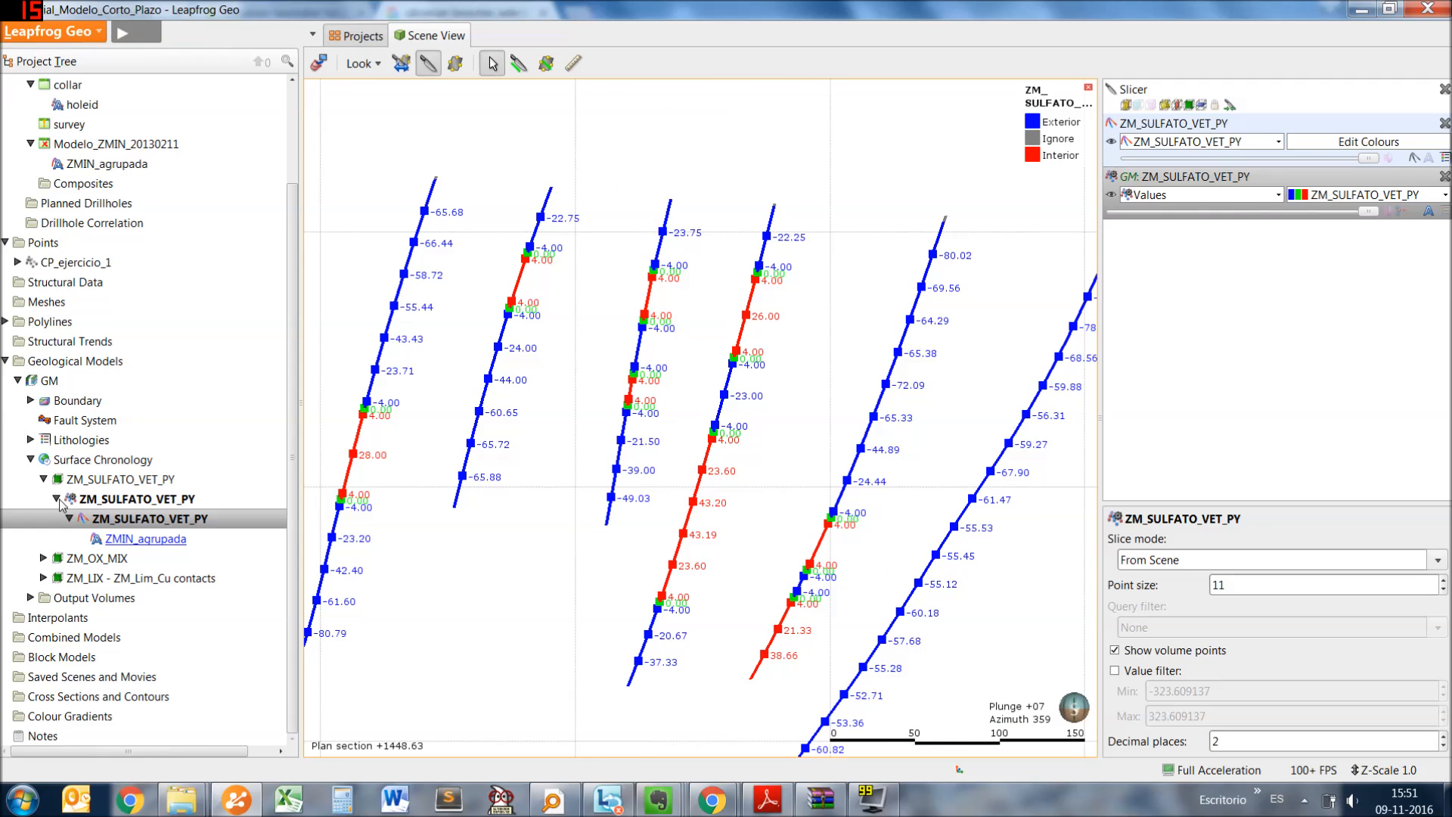
# Set the background fill spacing in the ZM_SULFATO_VET_PY intrusion's point generation settings to 10 and apply it
pyautogui.click(140, 499)
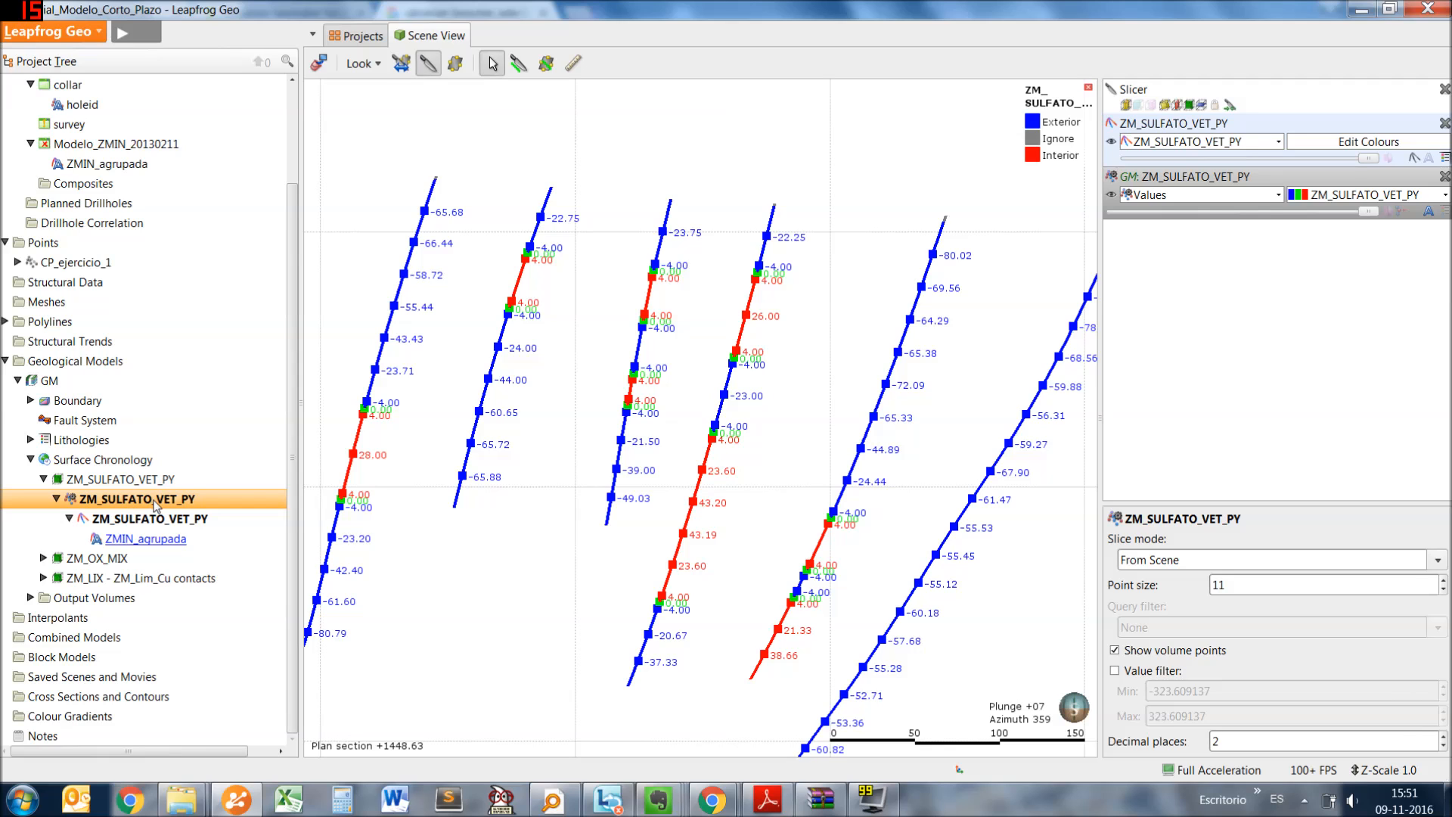
pyautogui.doubleClick(155, 500)
pyautogui.moveTo(735, 225); pyautogui.dragTo(1095, 230)
pyautogui.moveTo(1061, 325); pyautogui.dragTo(970, 307)
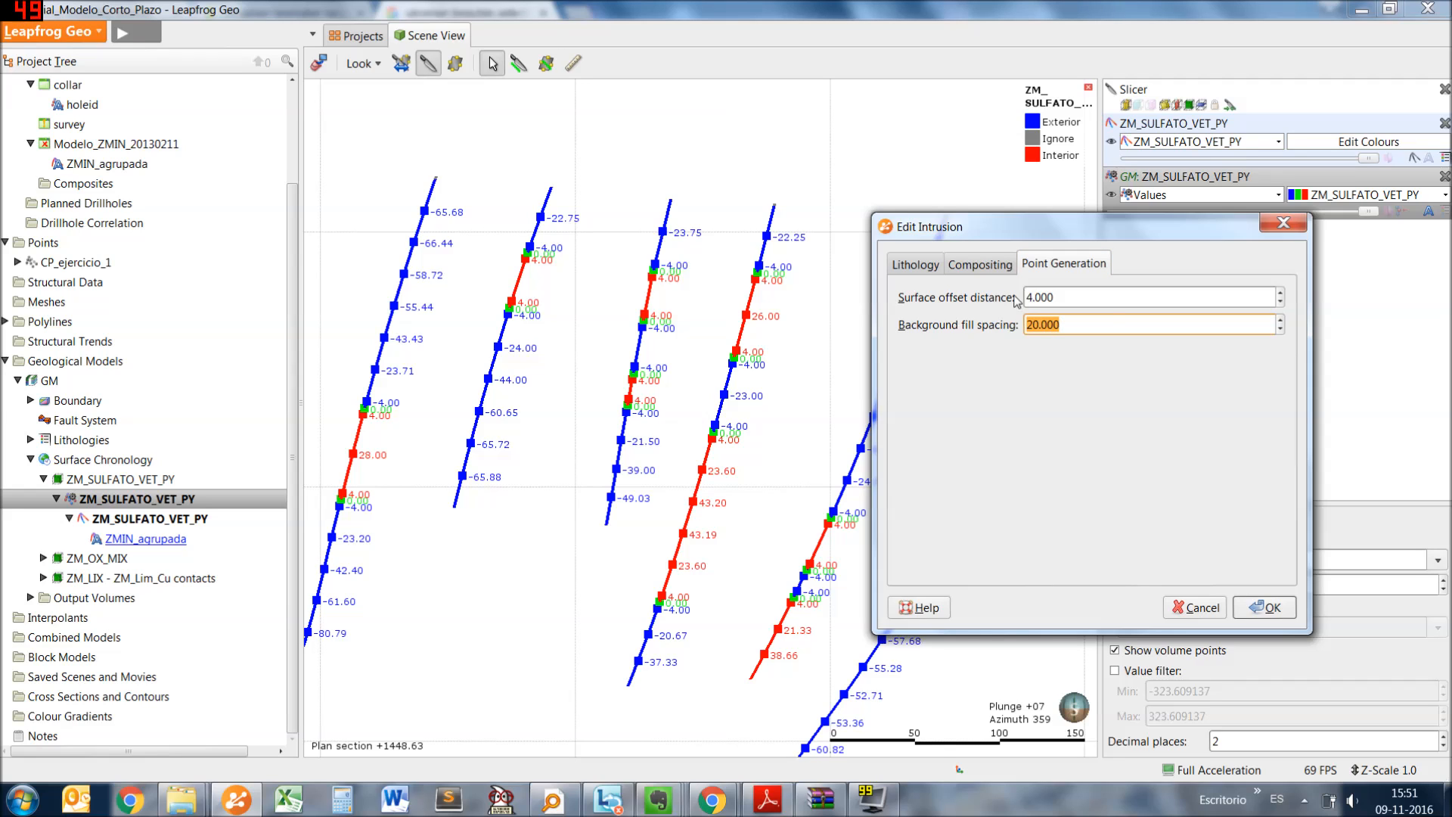
pyautogui.scroll(2, 651, 392)
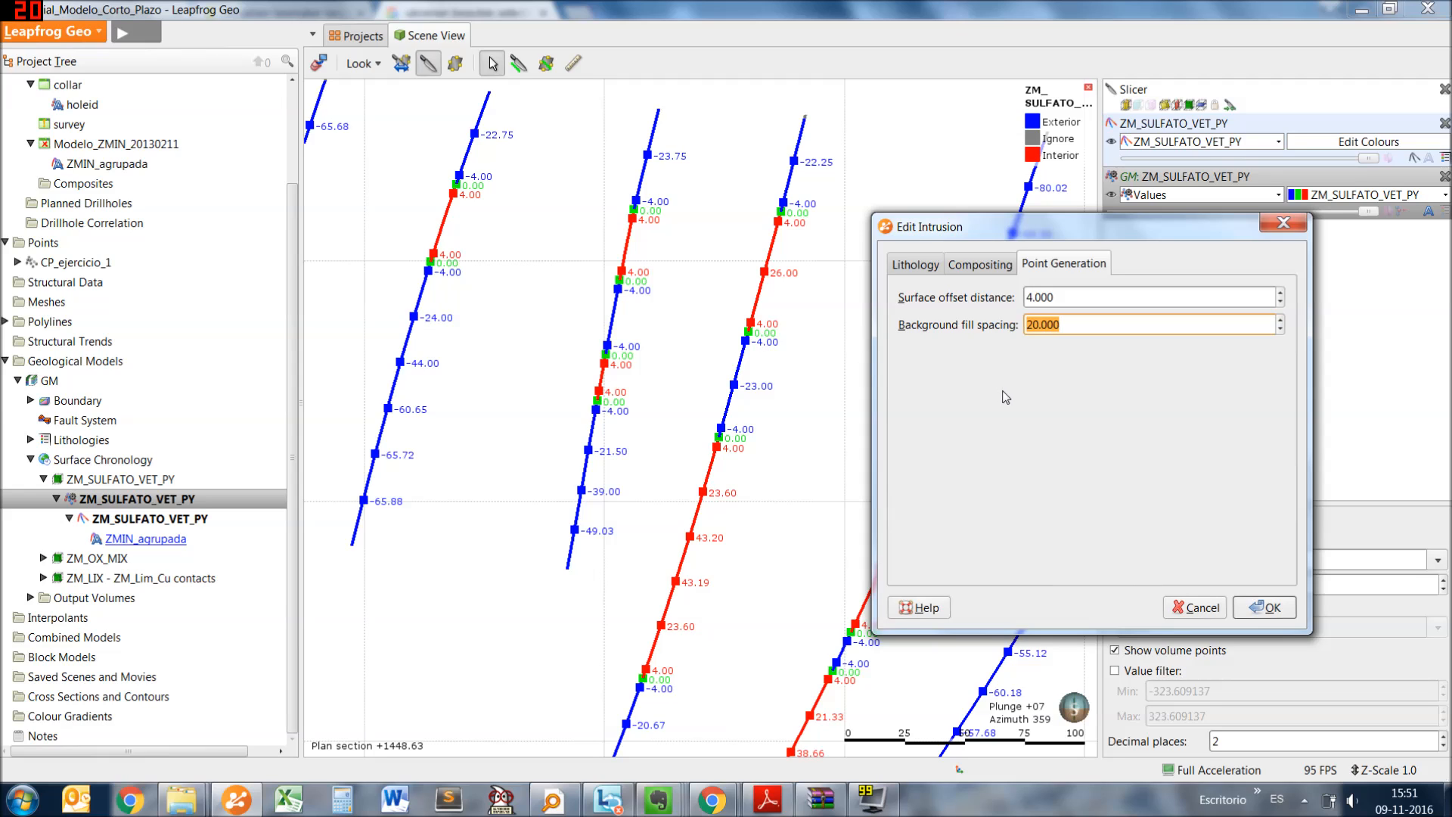
pyautogui.write('10')
pyautogui.click(1270, 607)
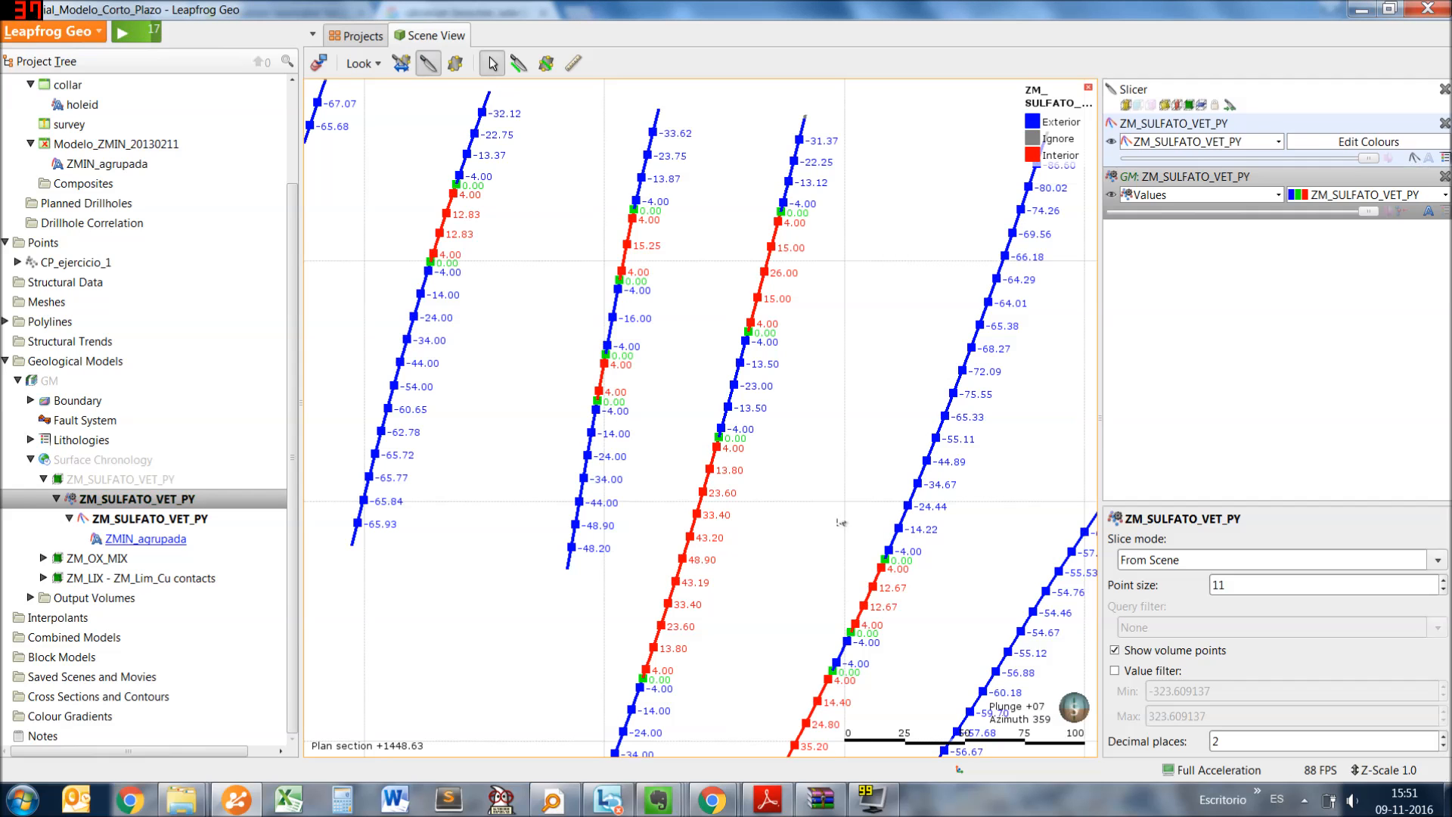
# Compare the regenerated point values and their denser spacing along the drillholes across the whole section
pyautogui.scroll(-2, 813, 491)
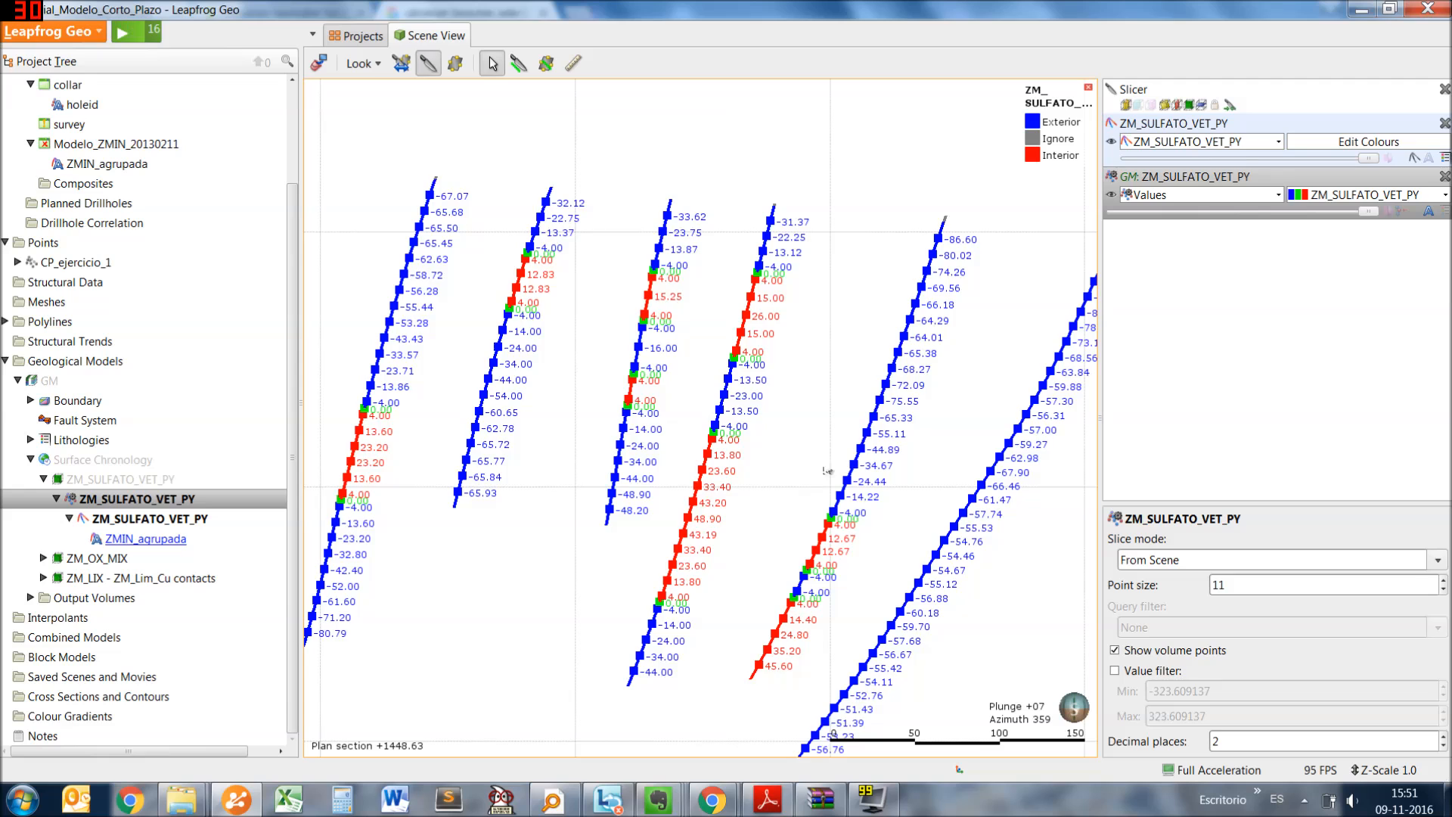
pyautogui.scroll(-2, 849, 503)
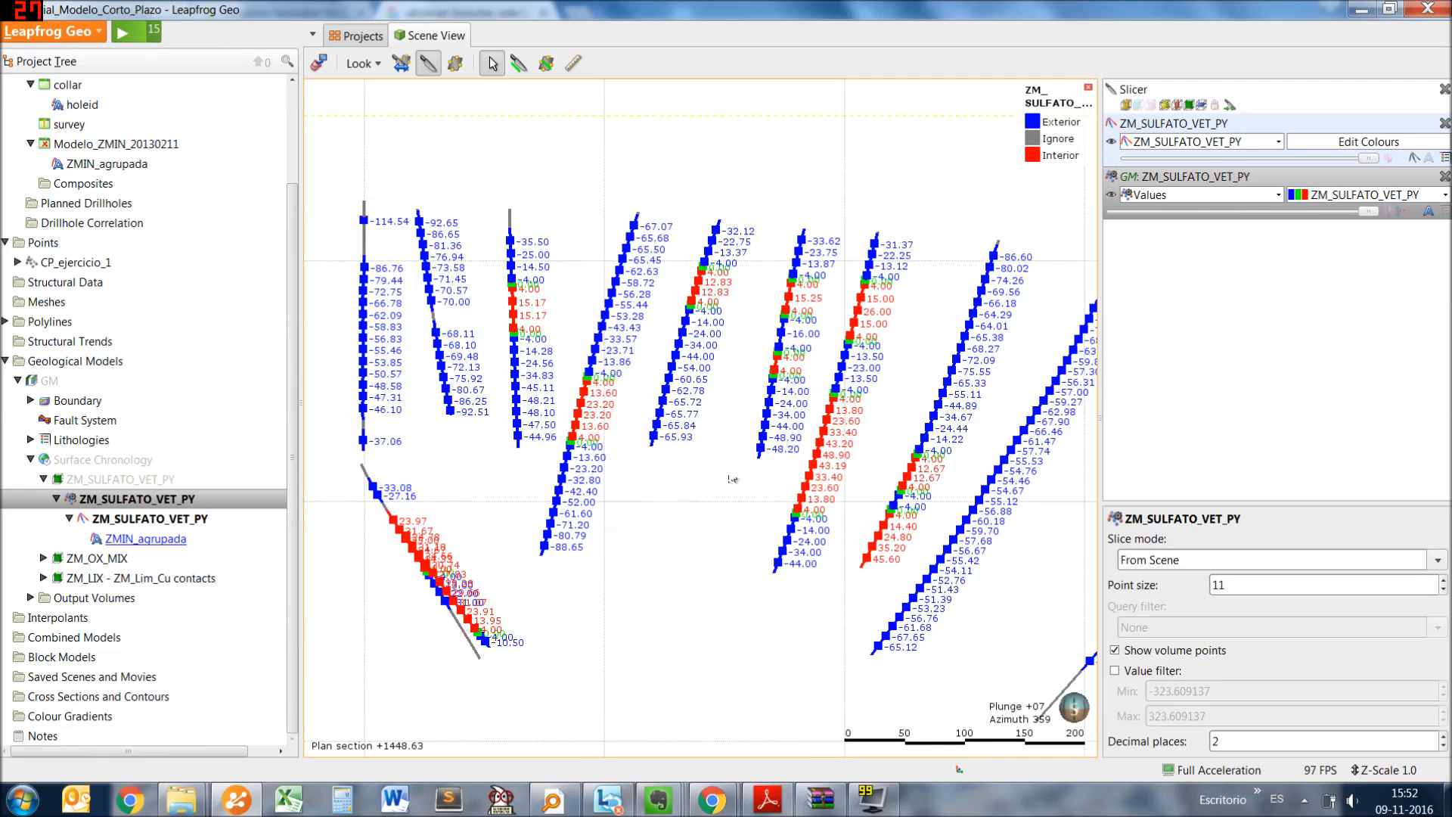
pyautogui.scroll(-2, 732, 479)
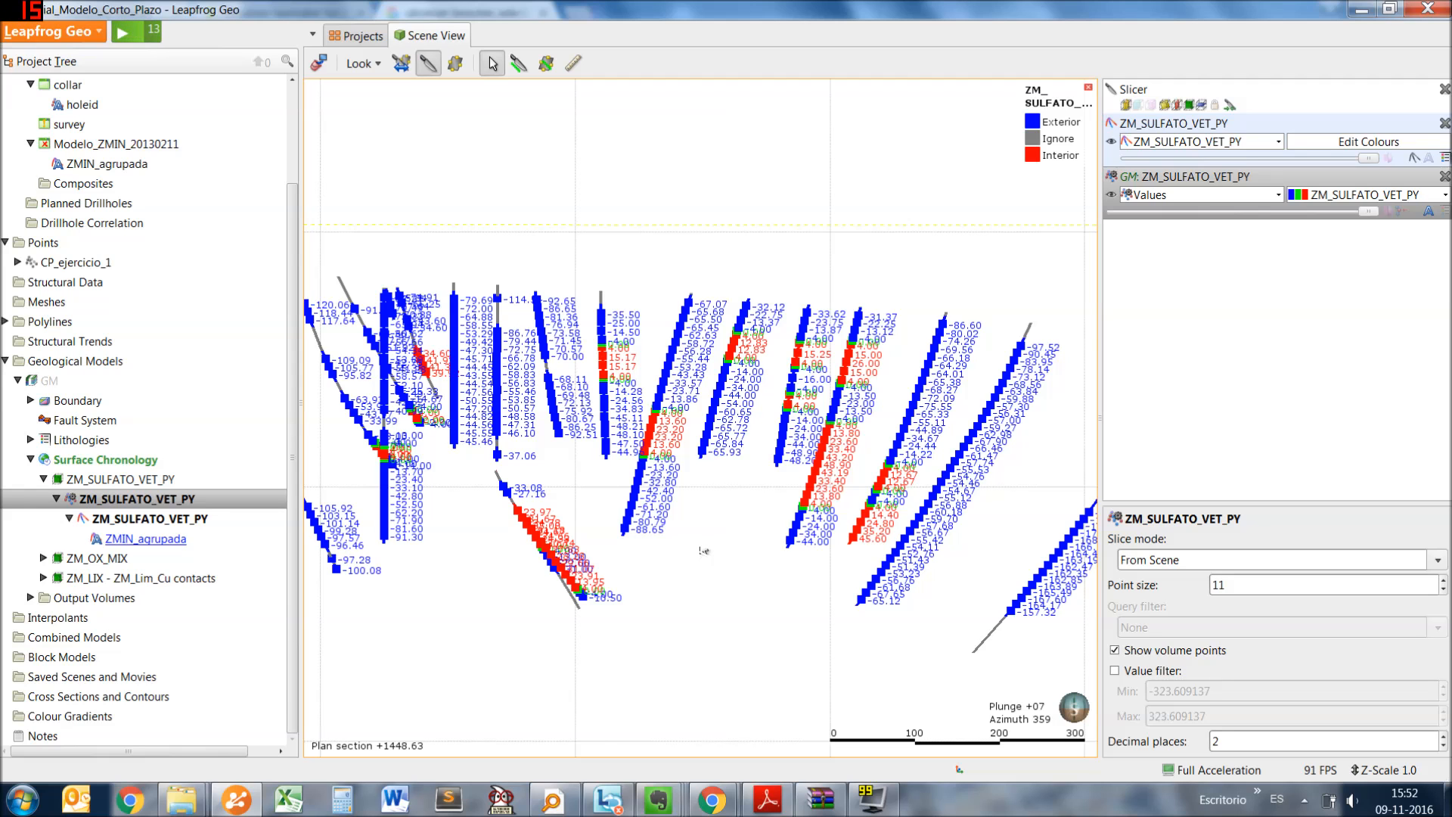
pyautogui.scroll(3, 704, 550)
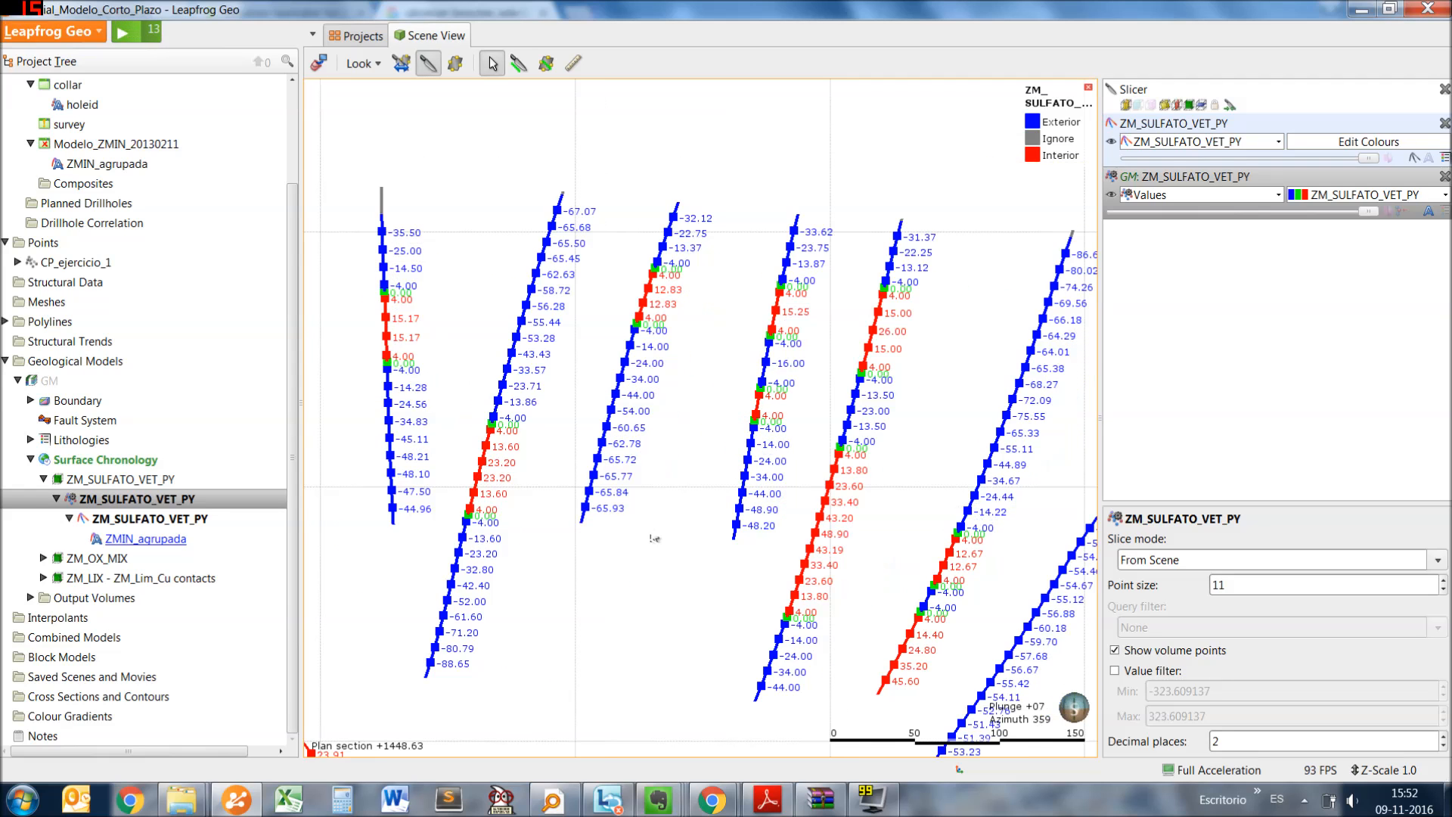
pyautogui.scroll(-3, 654, 538)
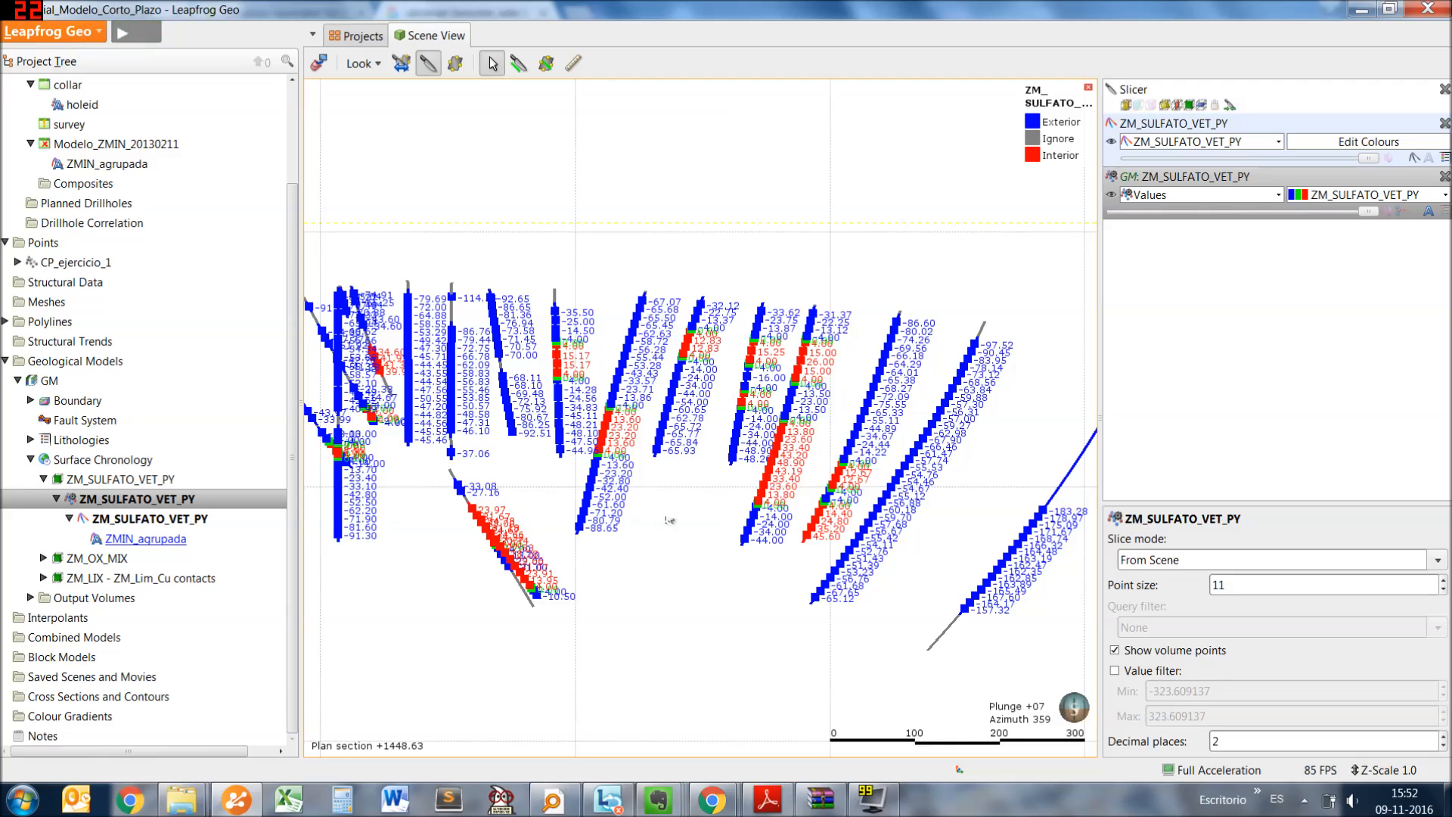
pyautogui.scroll(1, 670, 466)
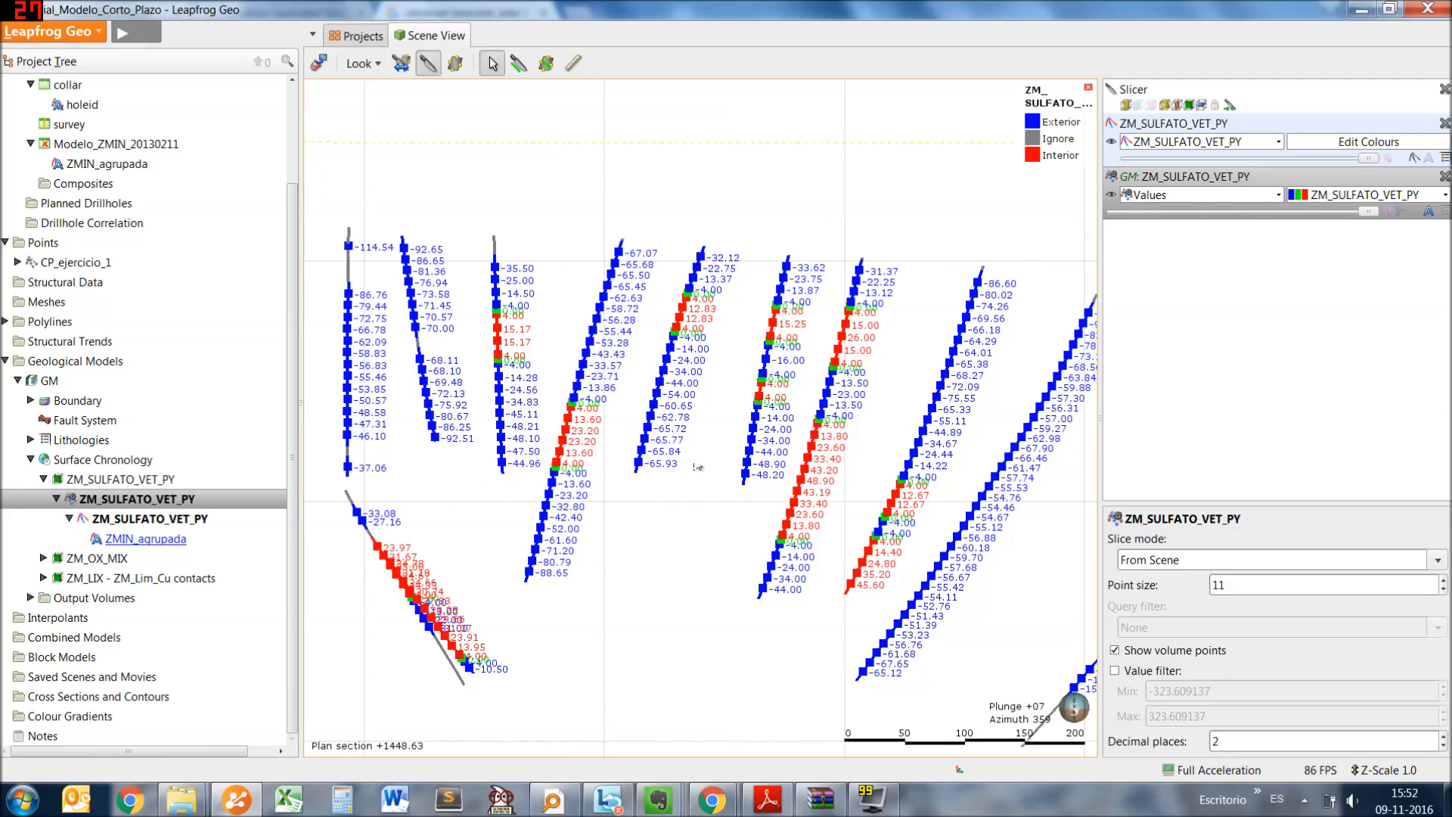
# Remove the section slice and hide the point value labels to inspect the point spacing along the drillholes in 3D
pyautogui.click(426, 65)
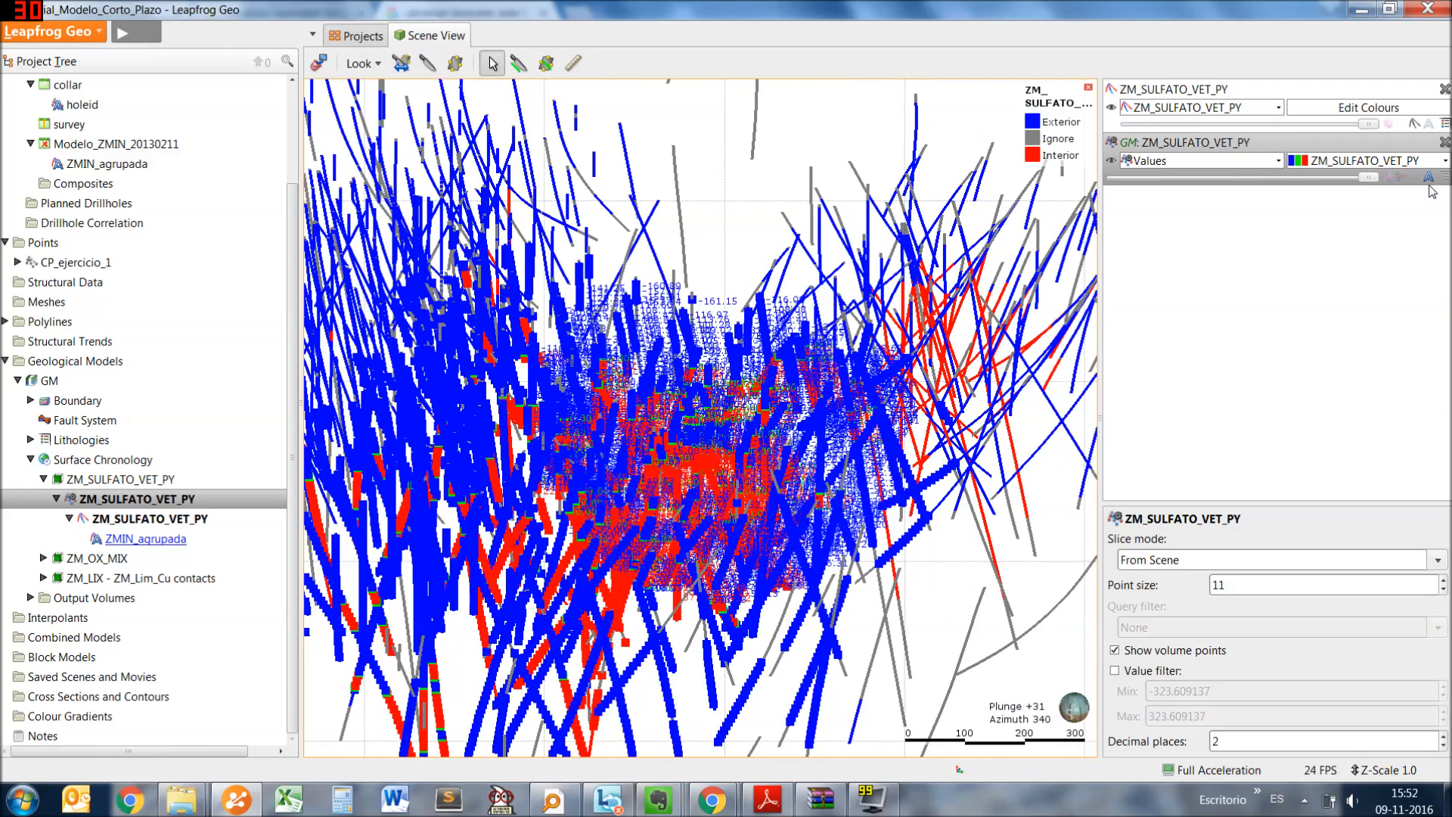
pyautogui.click(1428, 179)
pyautogui.moveTo(775, 478); pyautogui.dragTo(719, 531)
pyautogui.scroll(4, 718, 531)
pyautogui.scroll(1, 732, 519)
pyautogui.scroll(1, 733, 519)
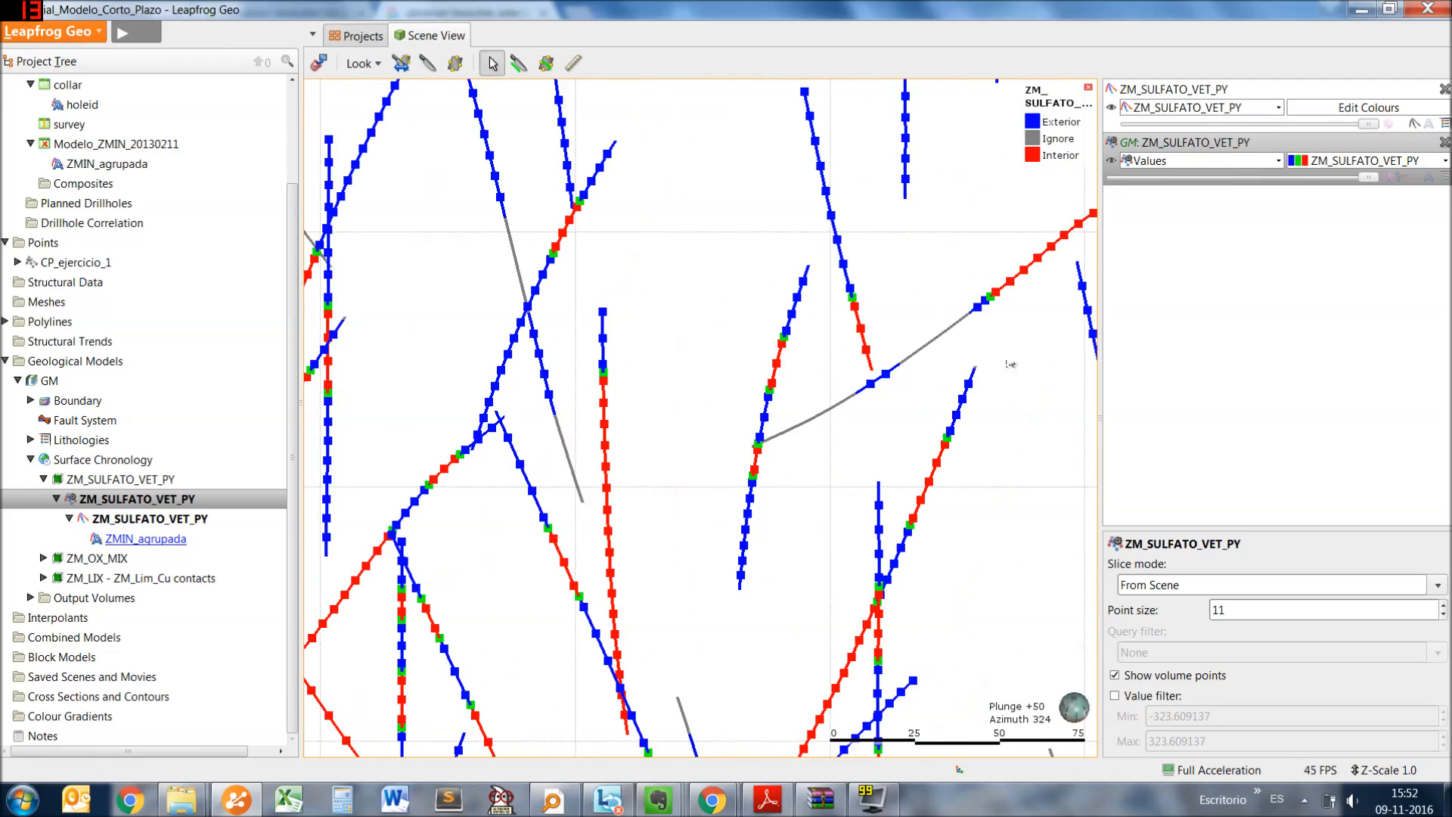
# Show the point value labels again and cut a new, roughly east-west section through the drillholes with interior intervals from plan view
pyautogui.click(1430, 180)
pyautogui.press('d')
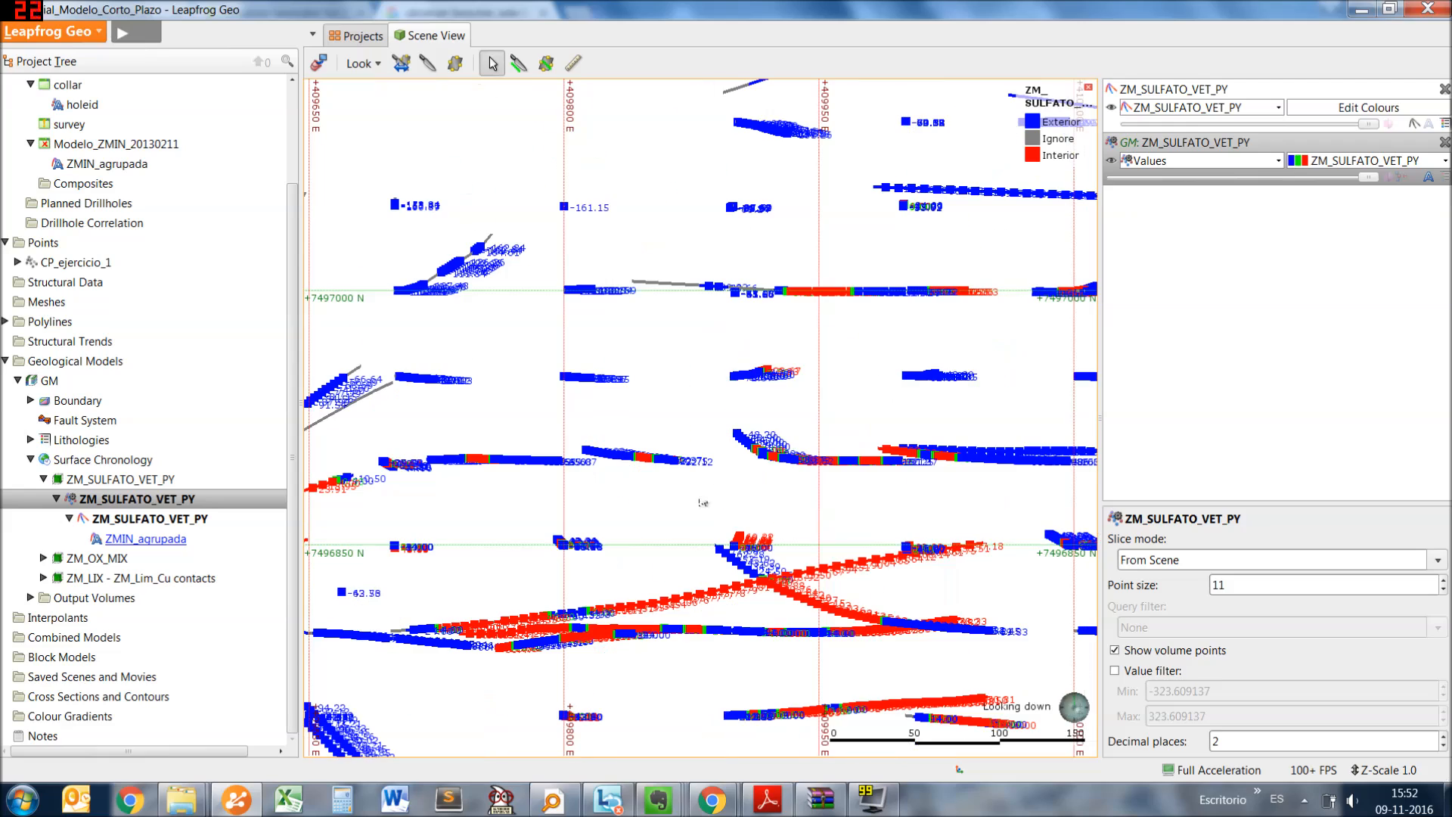
pyautogui.click(519, 64)
pyautogui.moveTo(651, 612); pyautogui.dragTo(1071, 560)
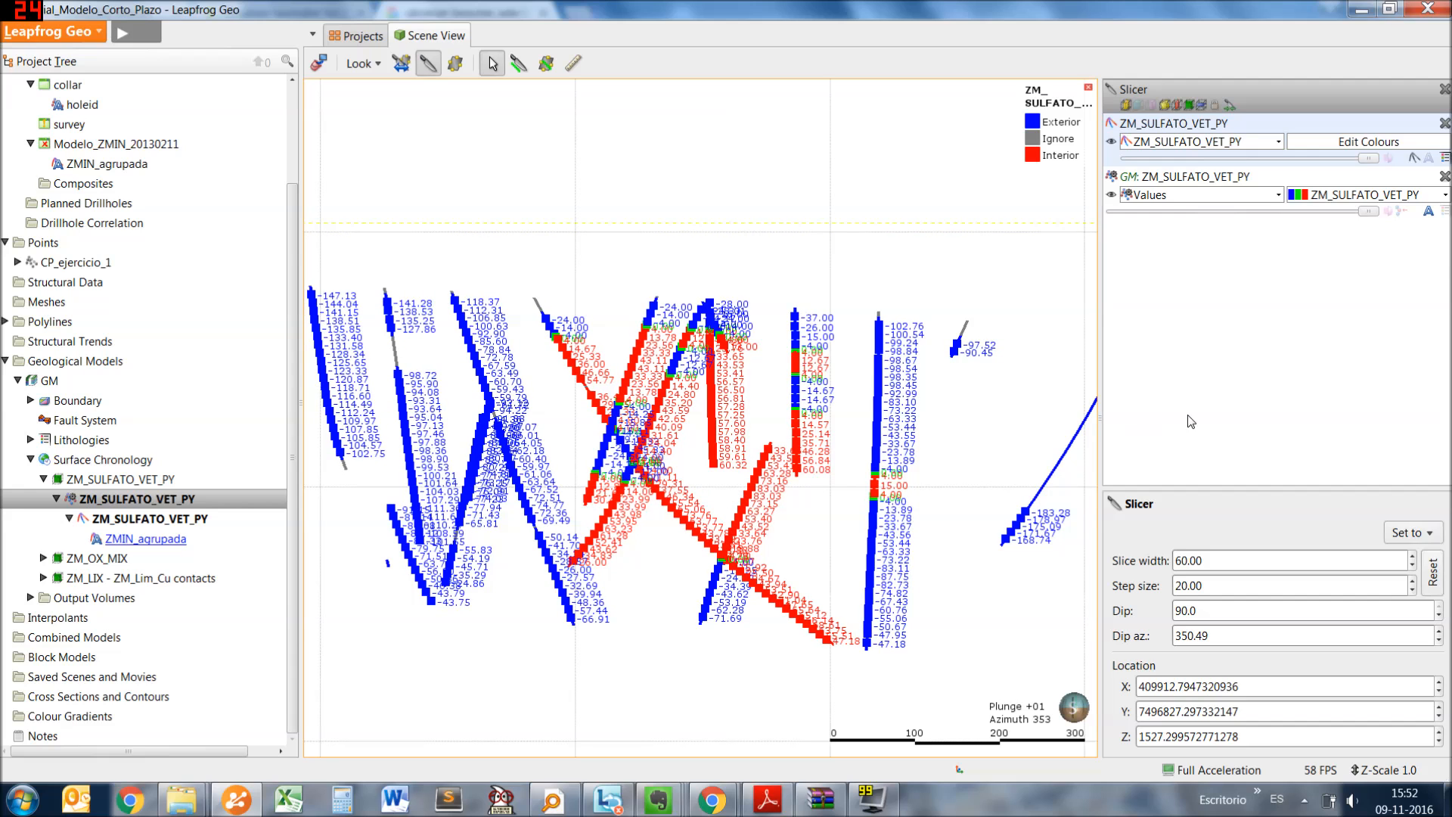
# Hide the point value labels to inspect the point spacing in the new section, and show them again
pyautogui.click(1429, 211)
pyautogui.scroll(3, 858, 433)
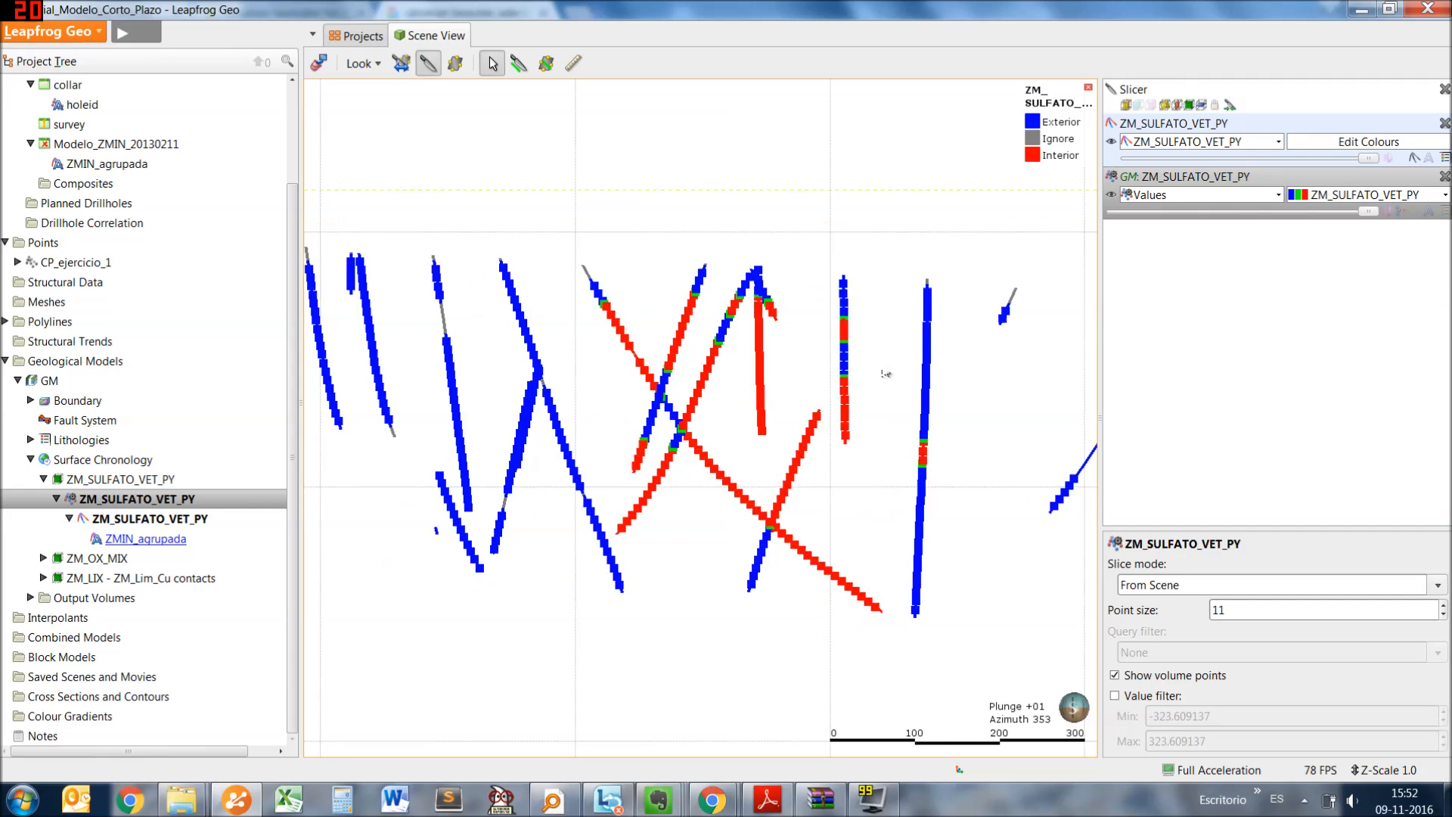
pyautogui.scroll(-2, 858, 433)
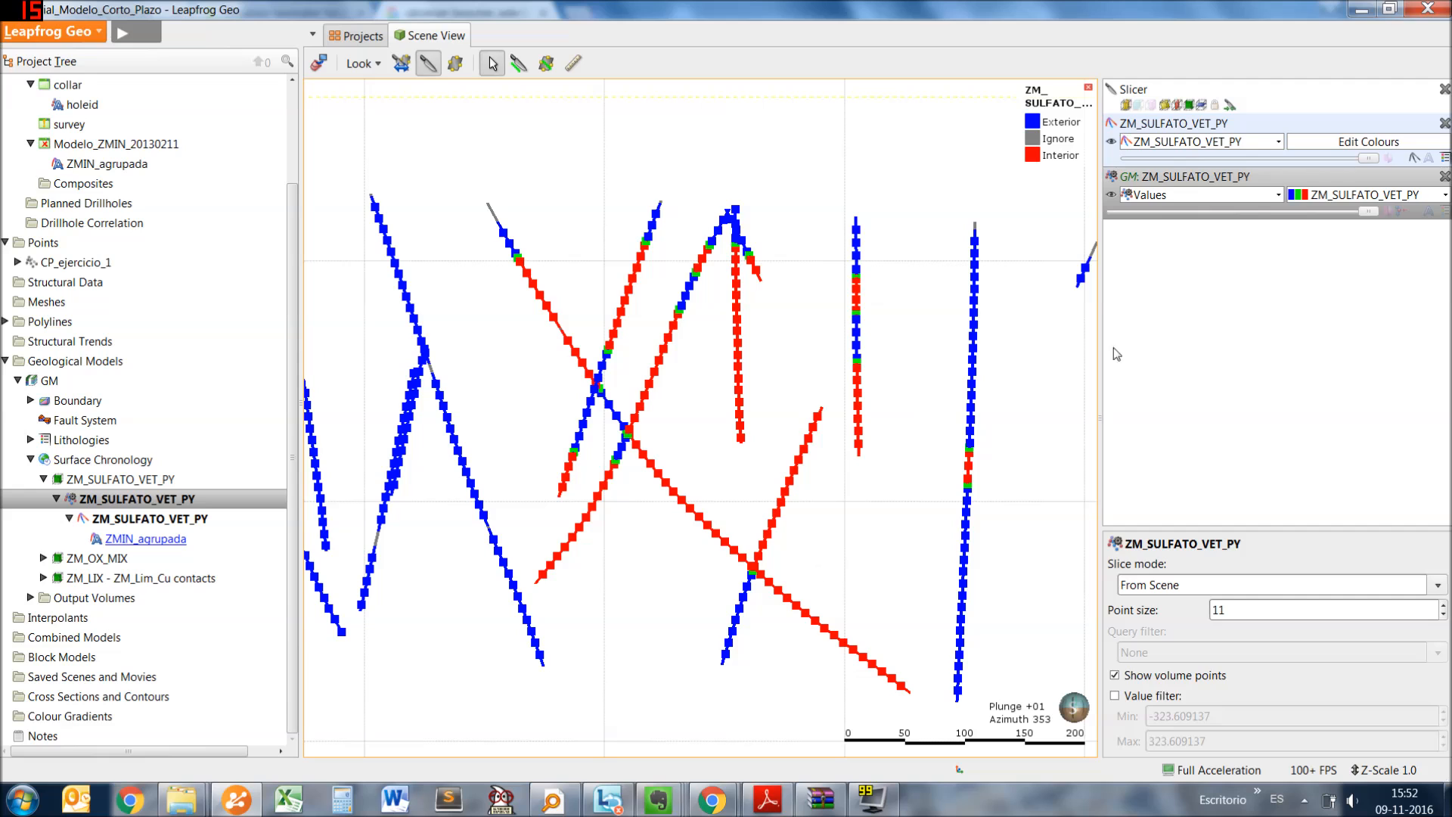
pyautogui.click(1428, 211)
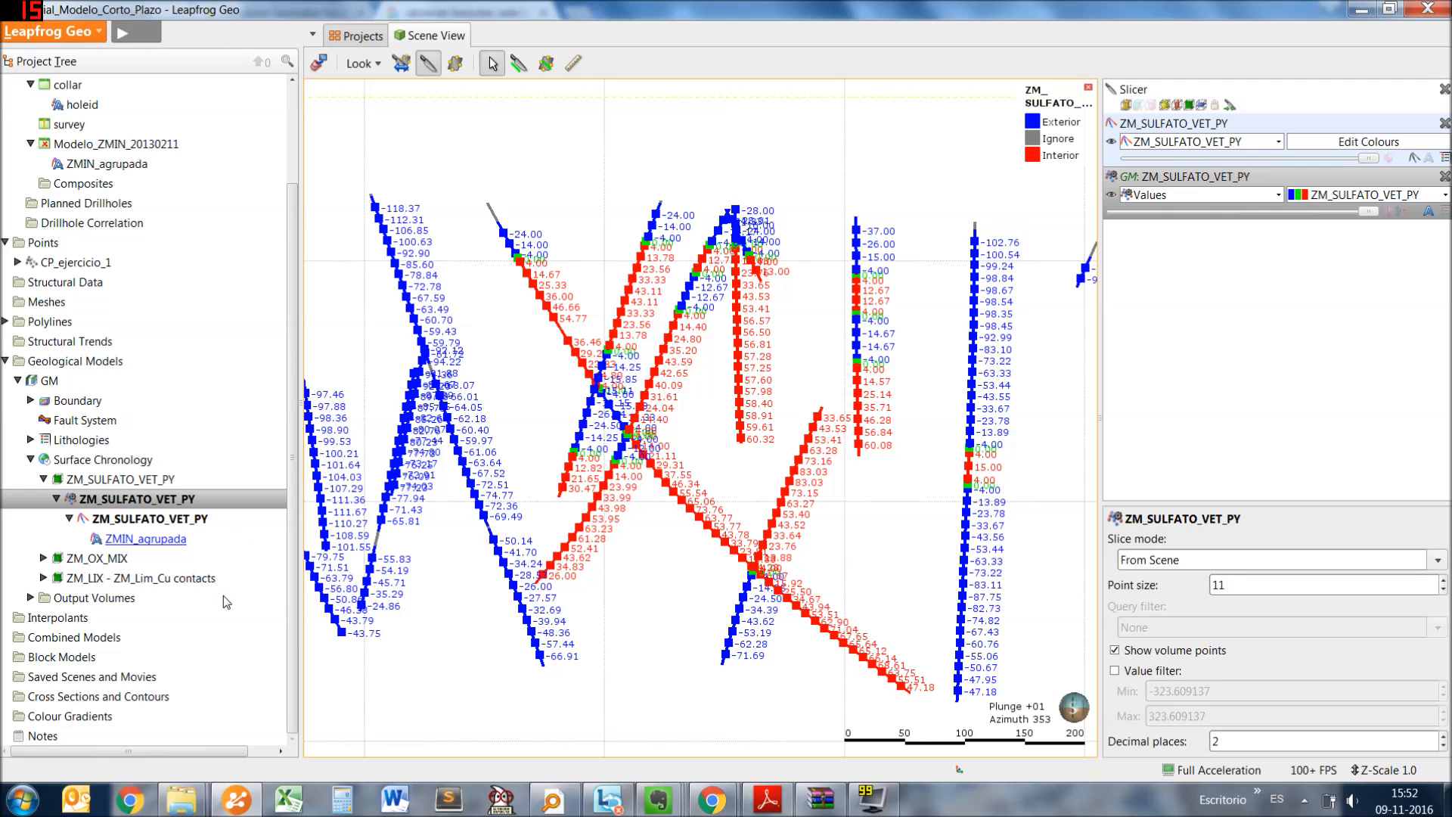
# Add the ZM_SULFATO_VET_PY intrusion surface to the section together with its points and classified intervals
pyautogui.click(173, 520)
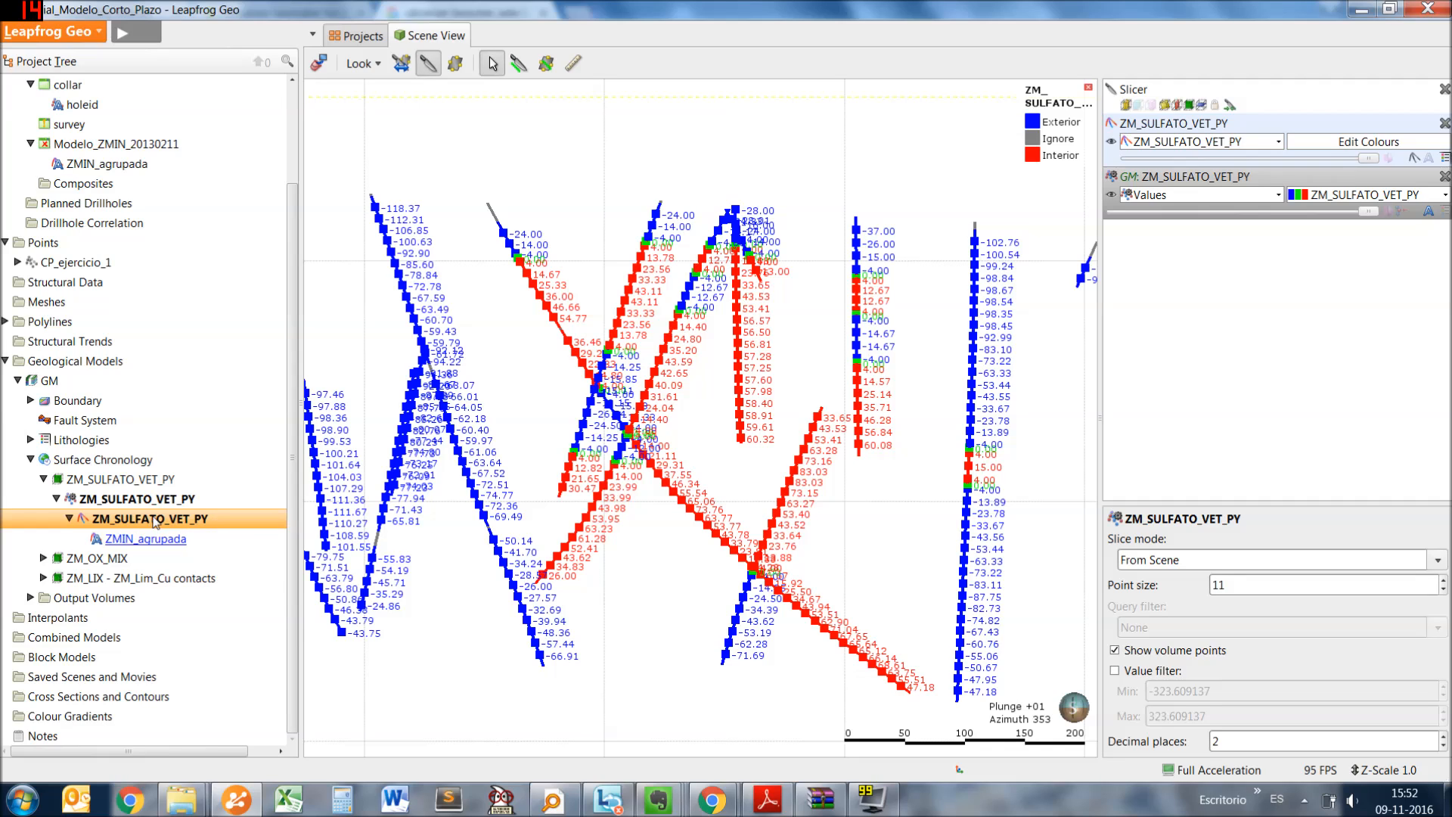
pyautogui.click(182, 502)
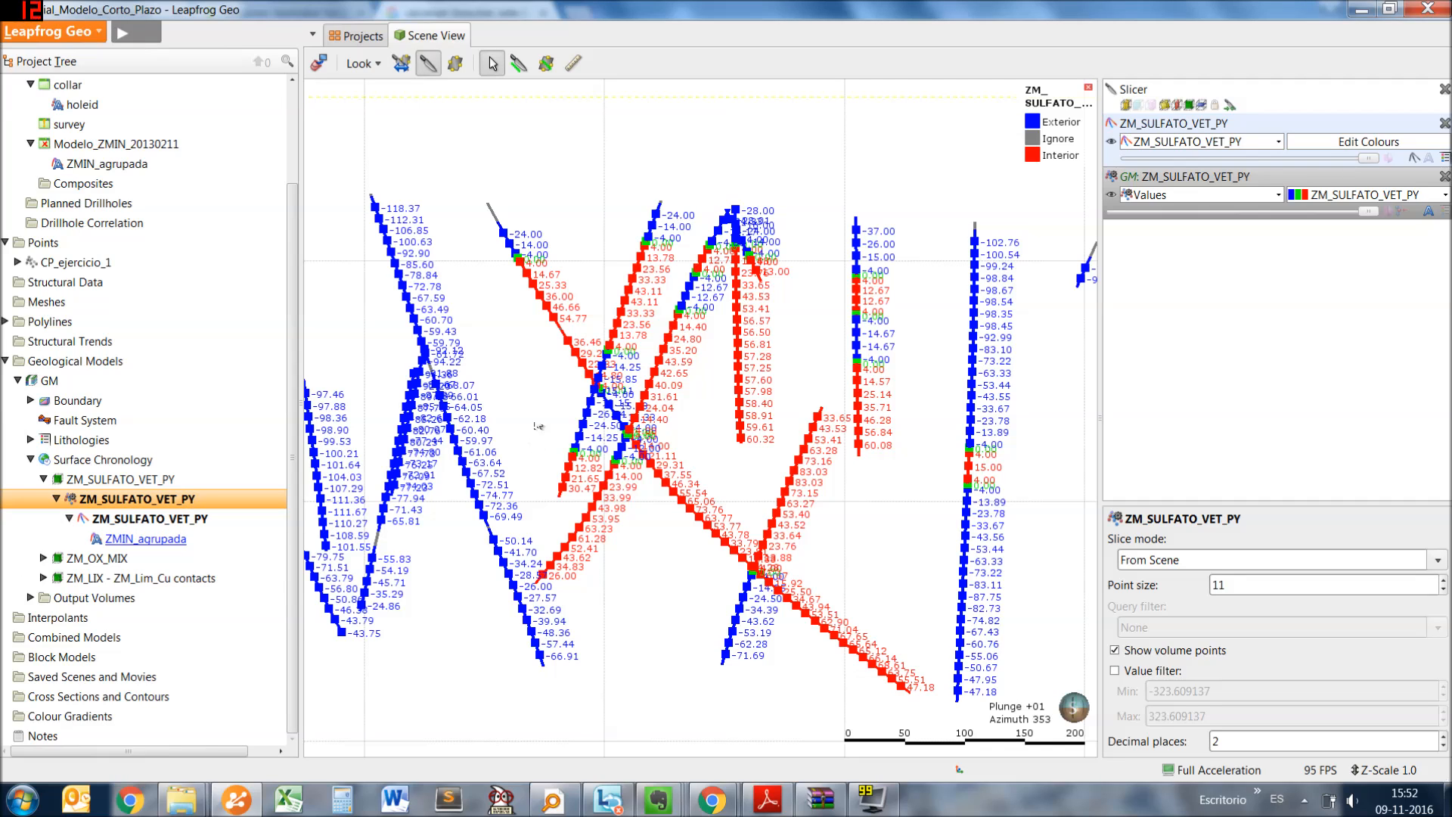
pyautogui.click(140, 479)
pyautogui.moveTo(834, 477); pyautogui.dragTo(817, 469)
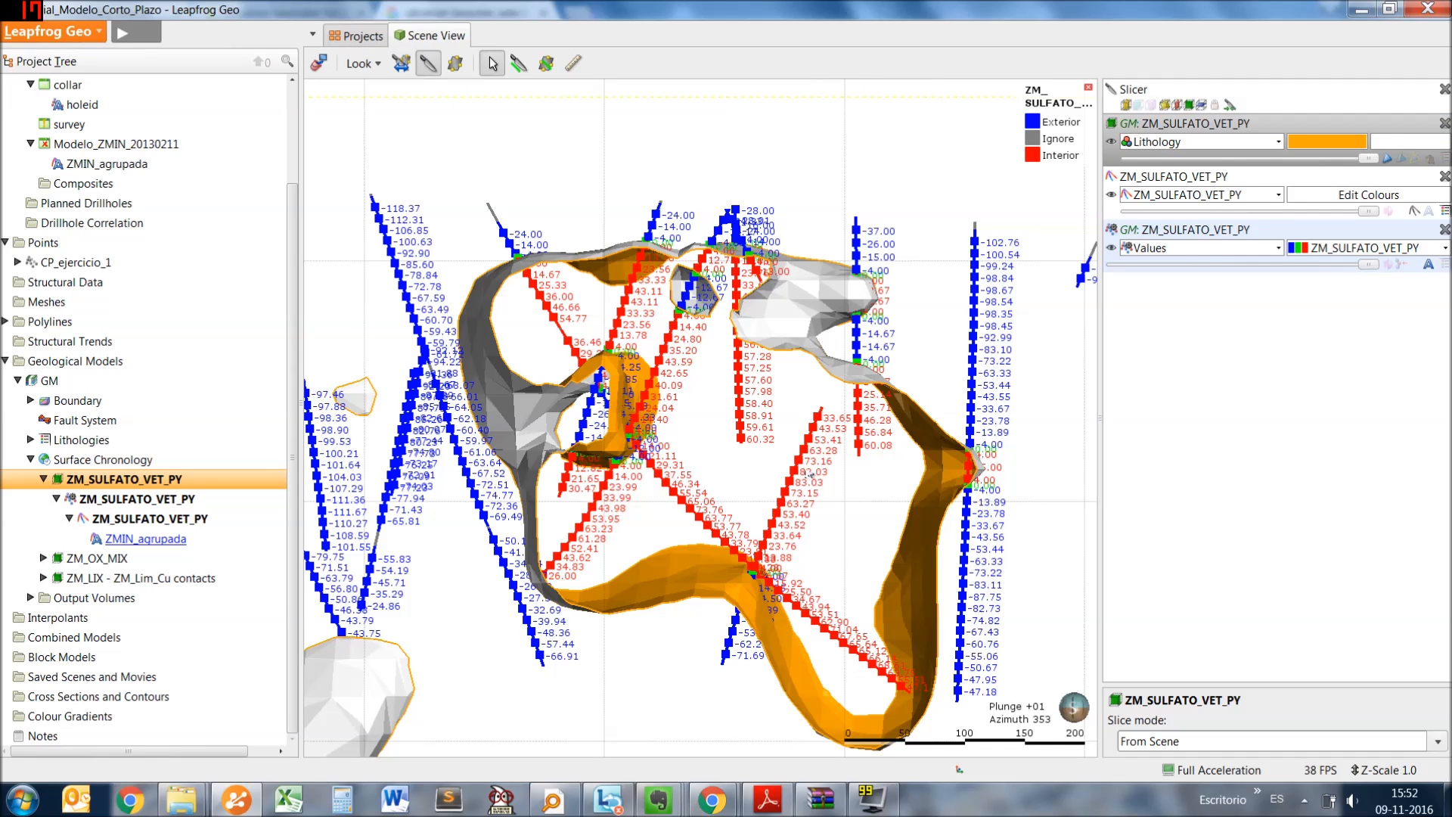
# Examine how the intrusion surface follows the contacts and encloses the interior points in the section
pyautogui.scroll(3, 882, 462)
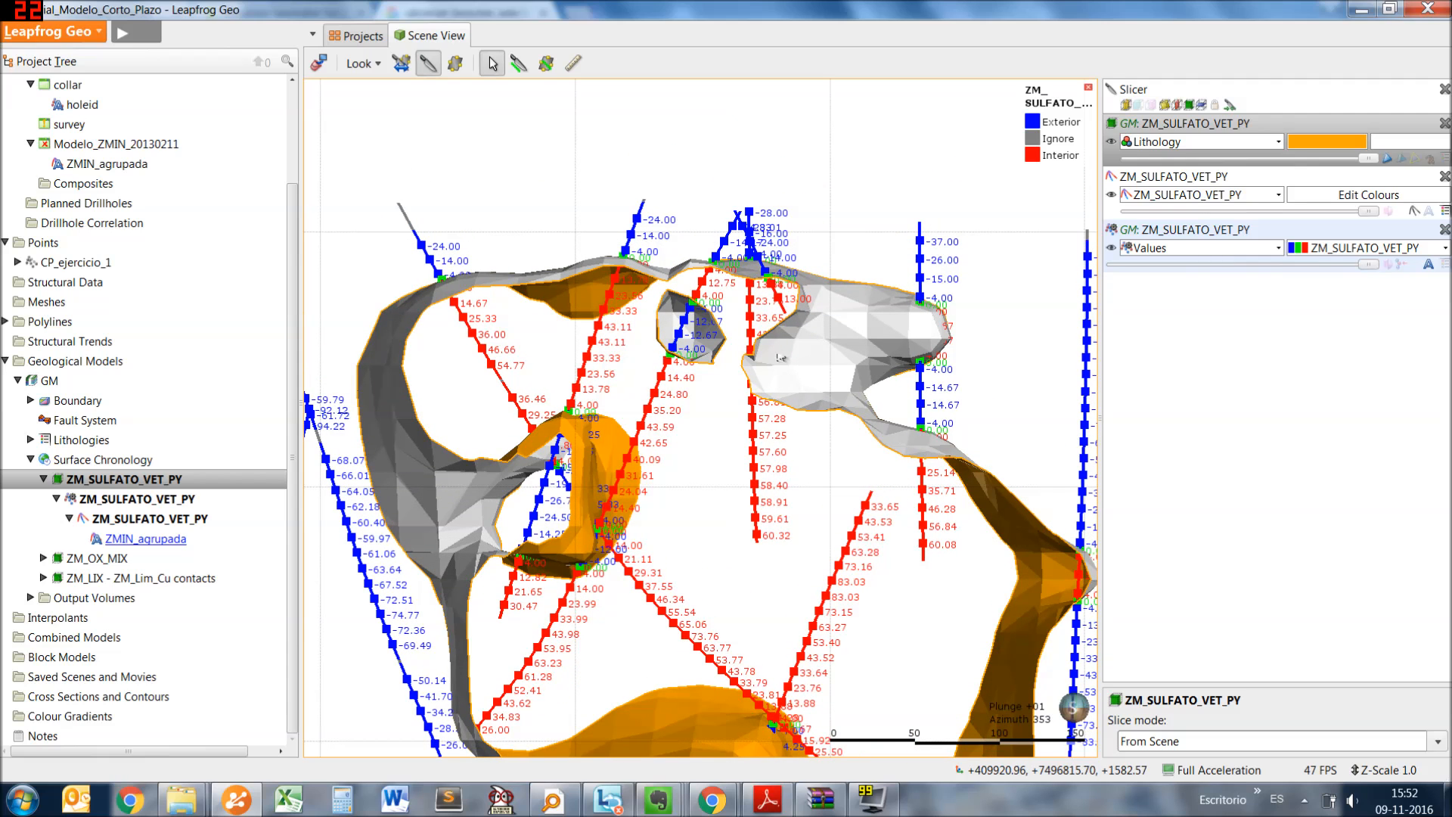
pyautogui.scroll(-4, 832, 444)
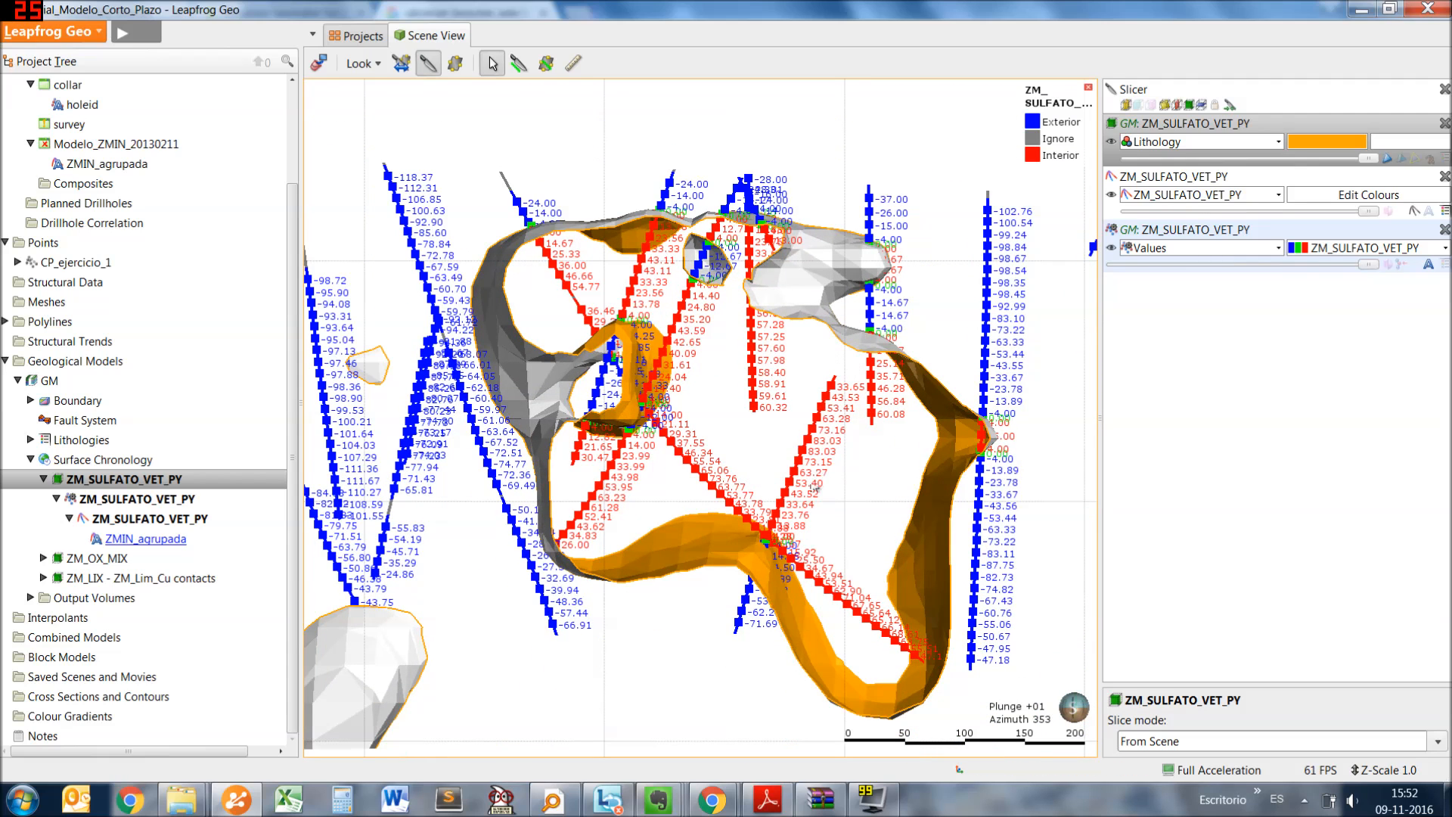
pyautogui.scroll(2, 682, 404)
pyautogui.moveTo(733, 362); pyautogui.dragTo(730, 424, button='middle')
pyautogui.scroll(-2, 731, 424)
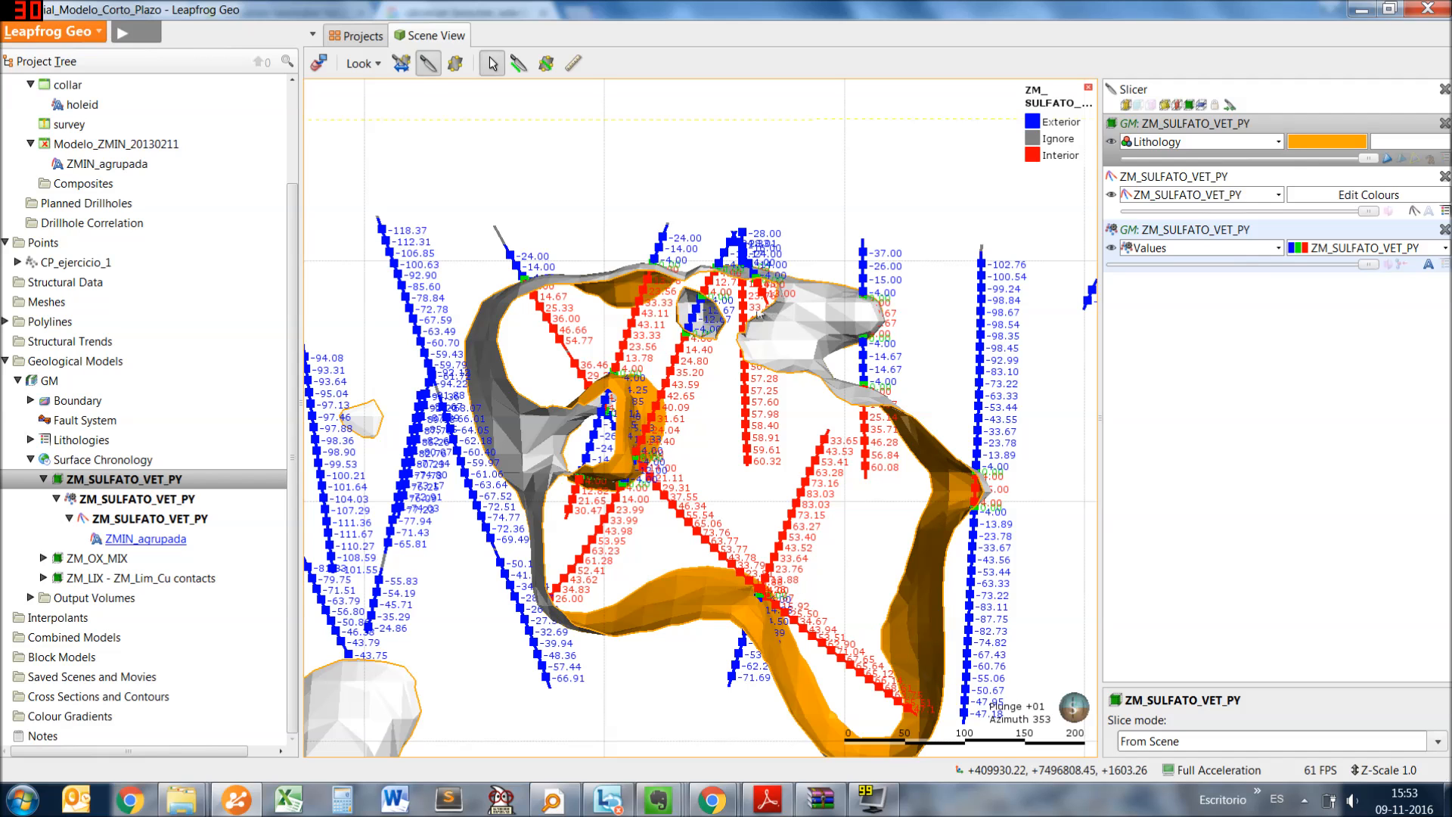
pyautogui.scroll(1, 726, 476)
pyautogui.scroll(-2, 727, 475)
# Move and thin the section slice to examine the intrusion surface between the exterior and interior points
pyautogui.moveTo(729, 477)
pyautogui.mouseDown(button='right')
pyautogui.moveTo(749, 453)
pyautogui.moveTo(751, 556)
pyautogui.moveTo(755, 475)
pyautogui.mouseUp(button='right')
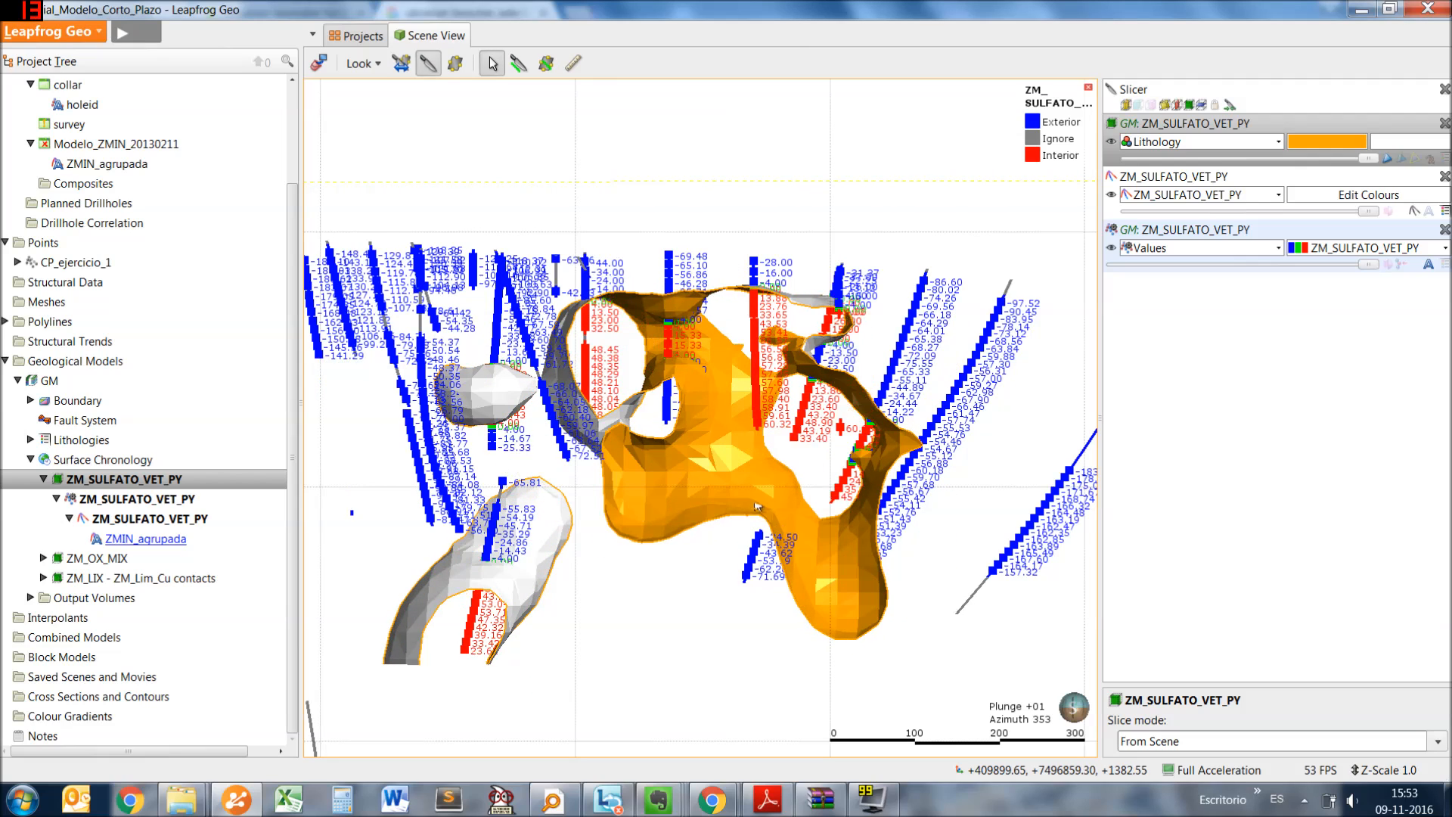
pyautogui.keyDown('ctrl'); pyautogui.moveTo(715, 347); pyautogui.dragTo(656, 308, button='right'); pyautogui.keyUp('ctrl')
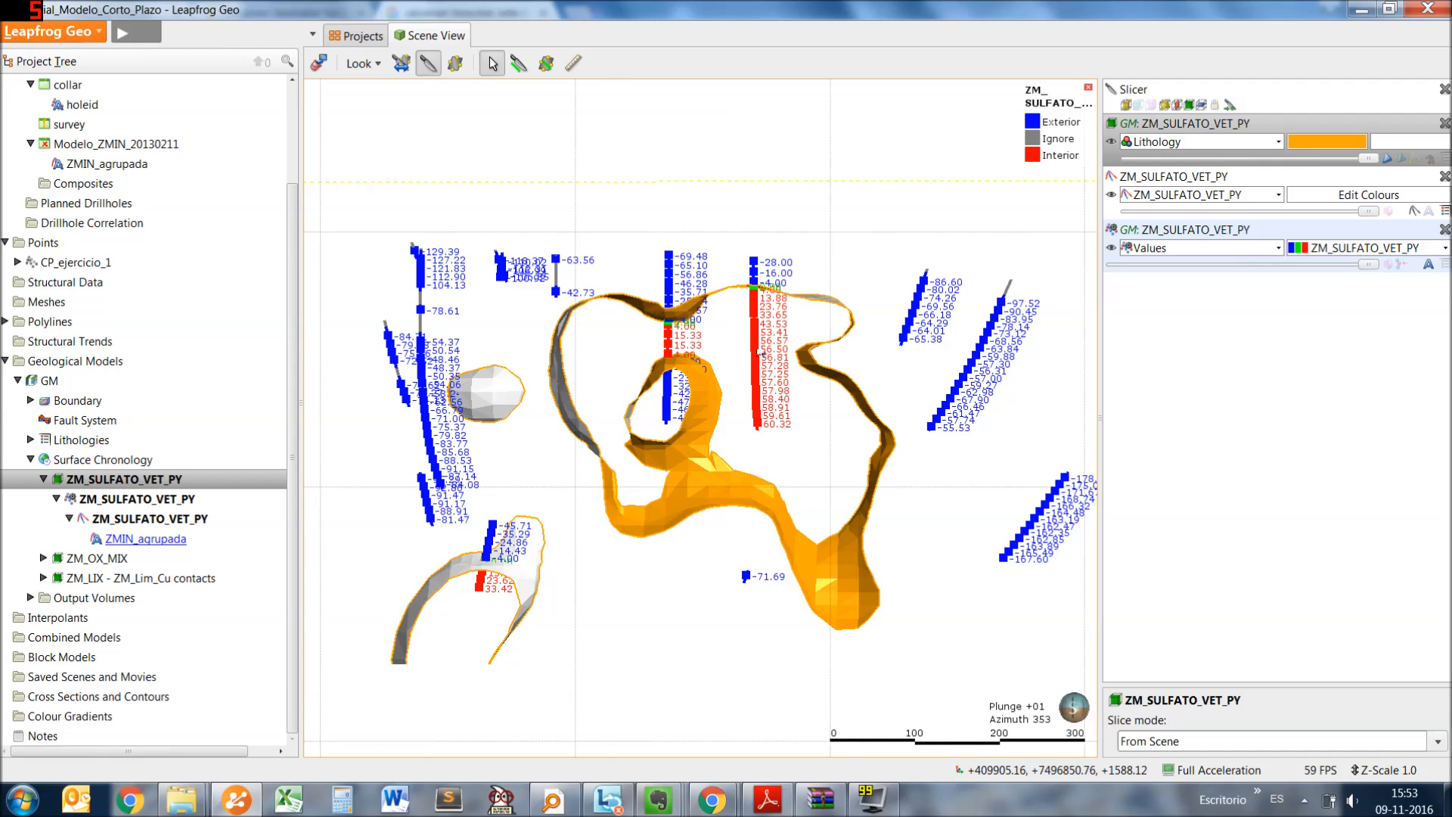
pyautogui.scroll(3, 761, 351)
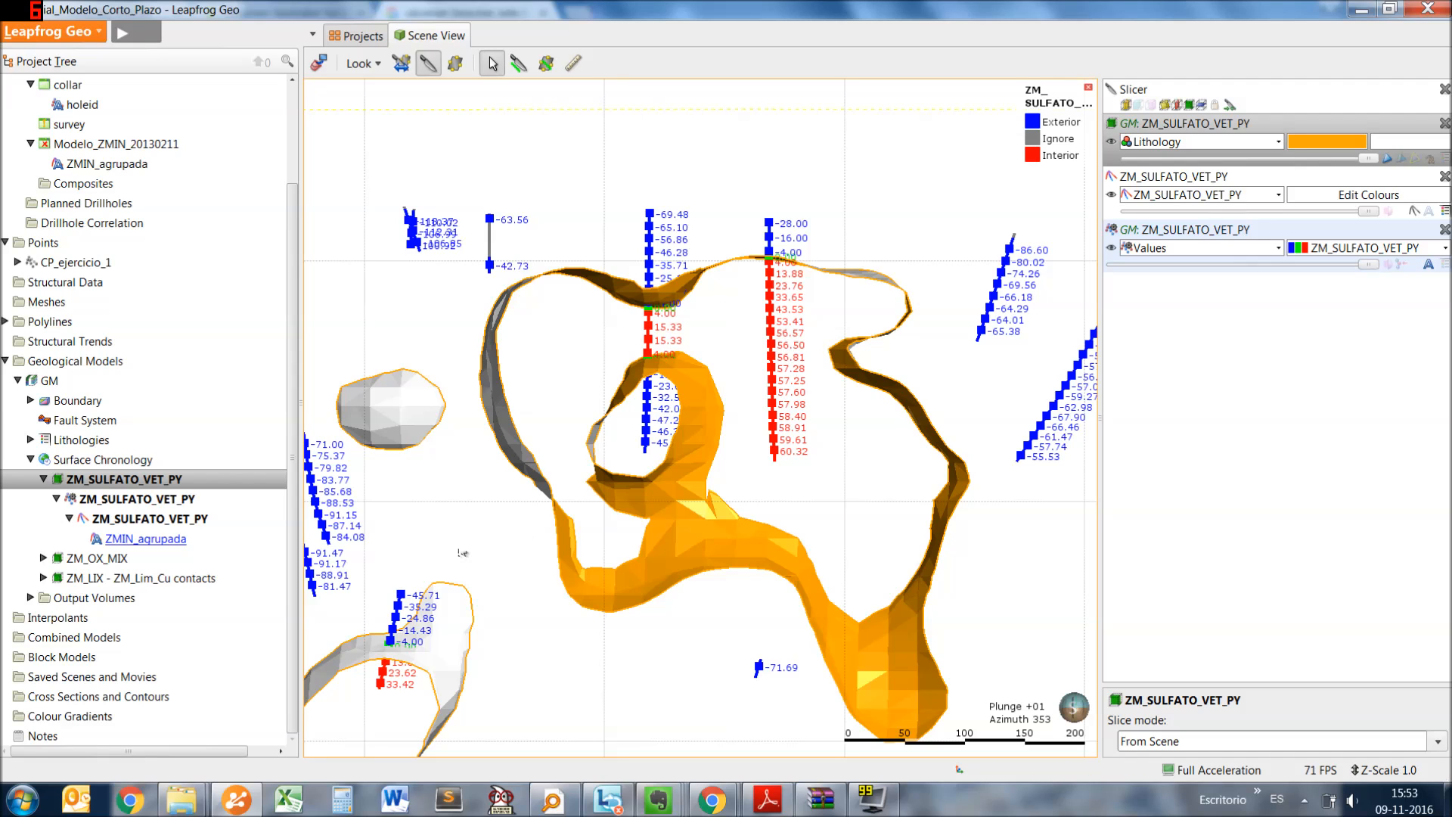
pyautogui.scroll(-2, 463, 553)
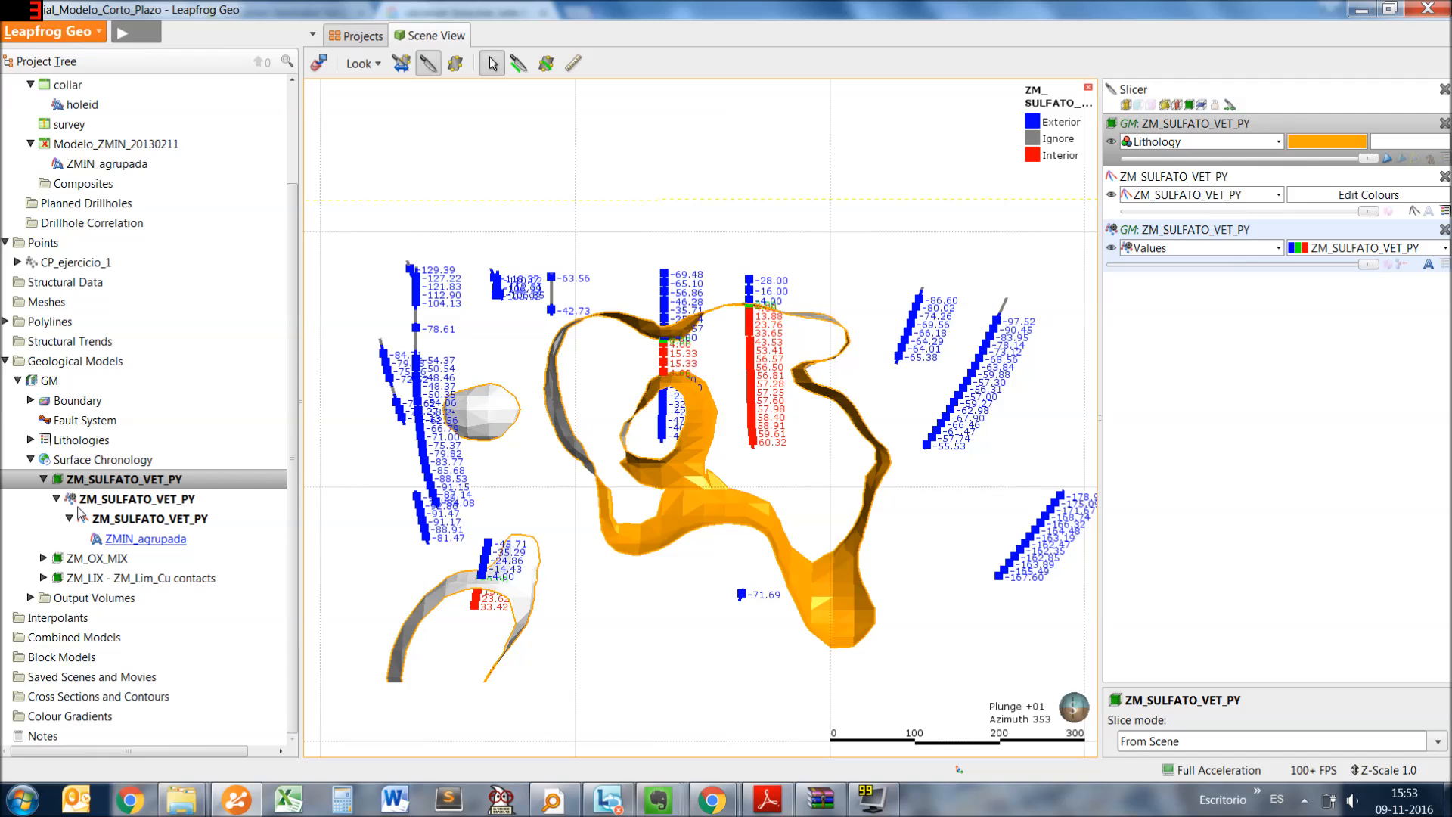
pyautogui.scroll(2, 686, 423)
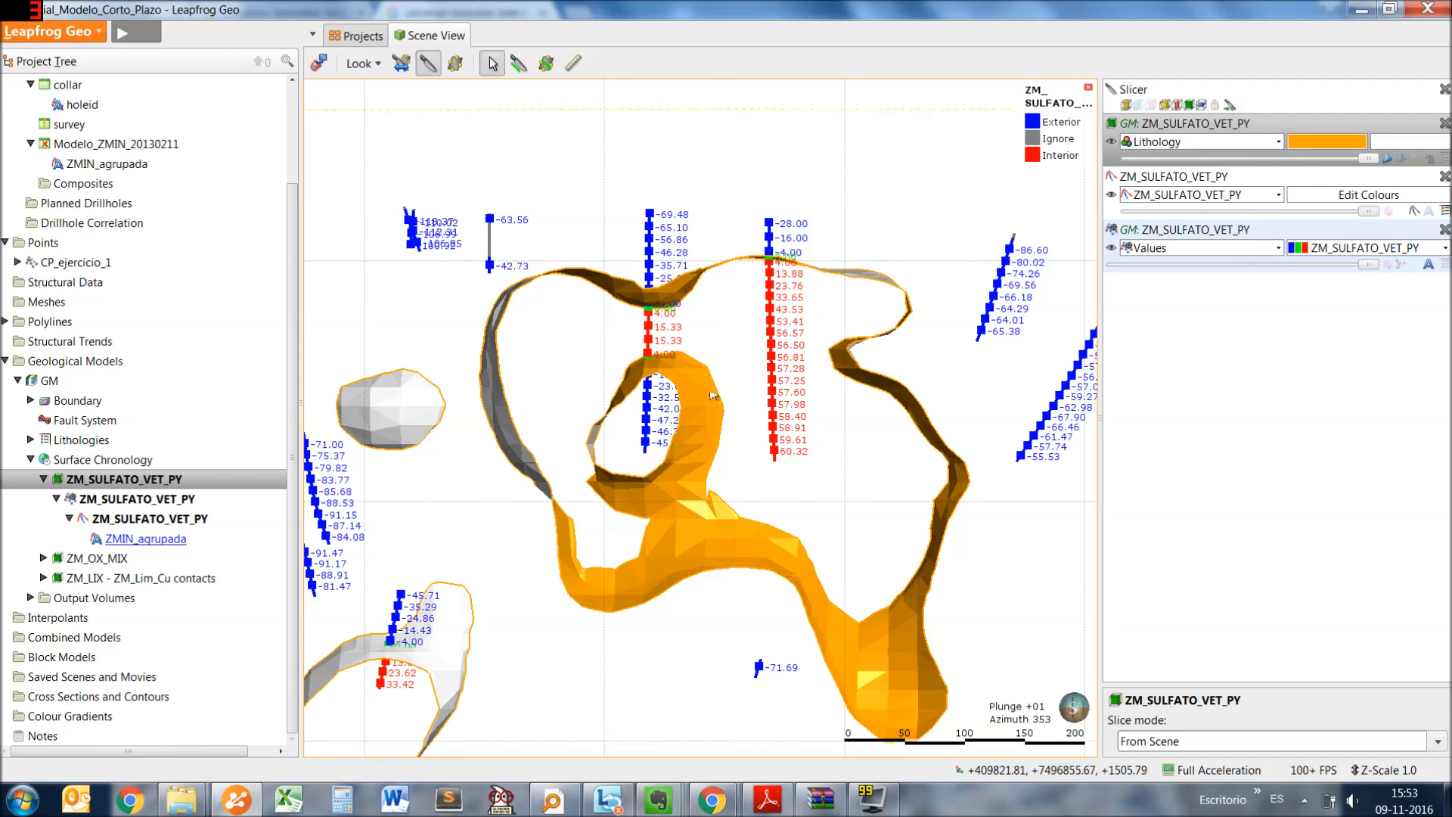
pyautogui.scroll(-5, 711, 395)
pyautogui.scroll(3, 711, 395)
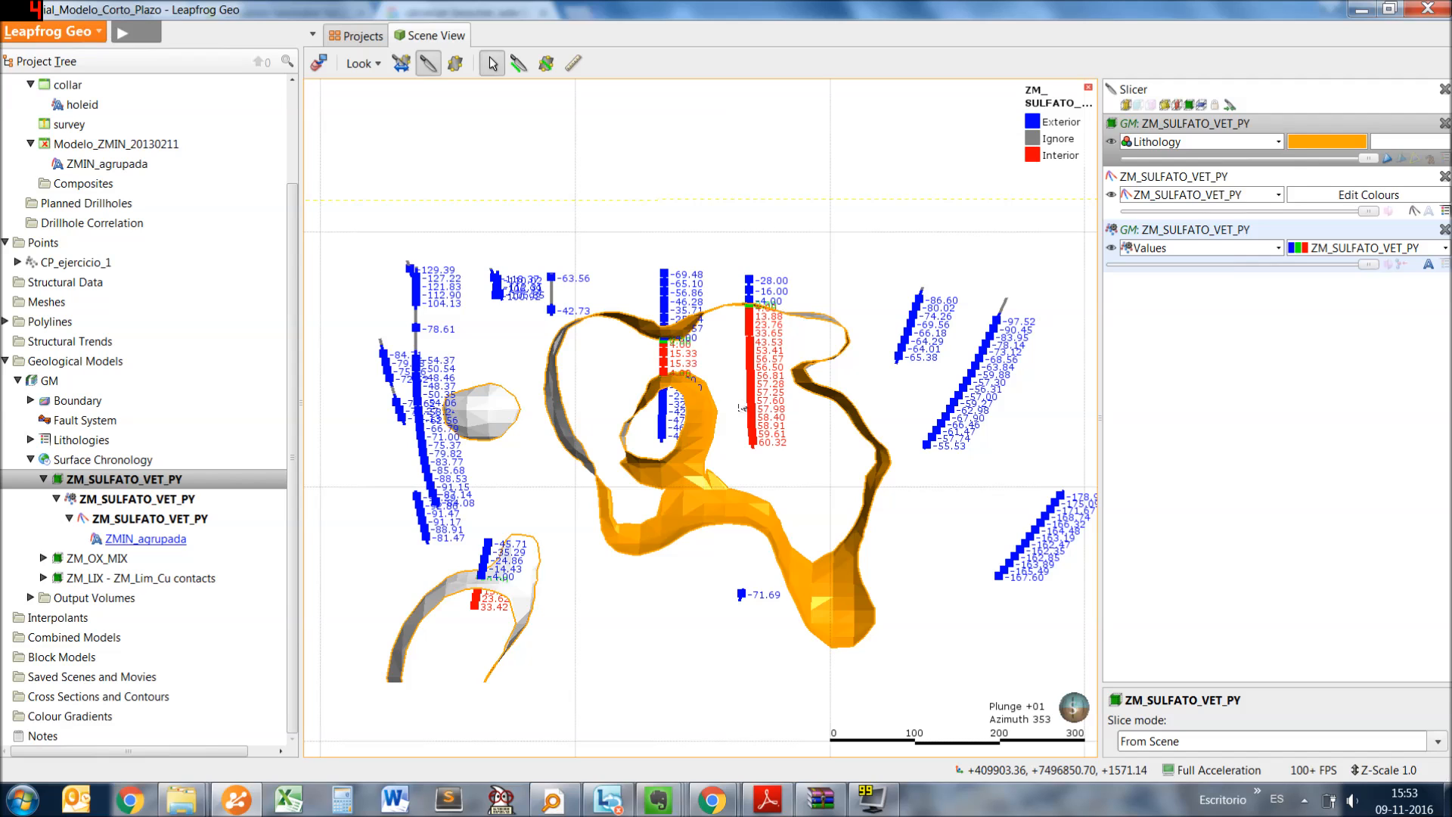
pyautogui.moveTo(742, 409); pyautogui.dragTo(585, 201)
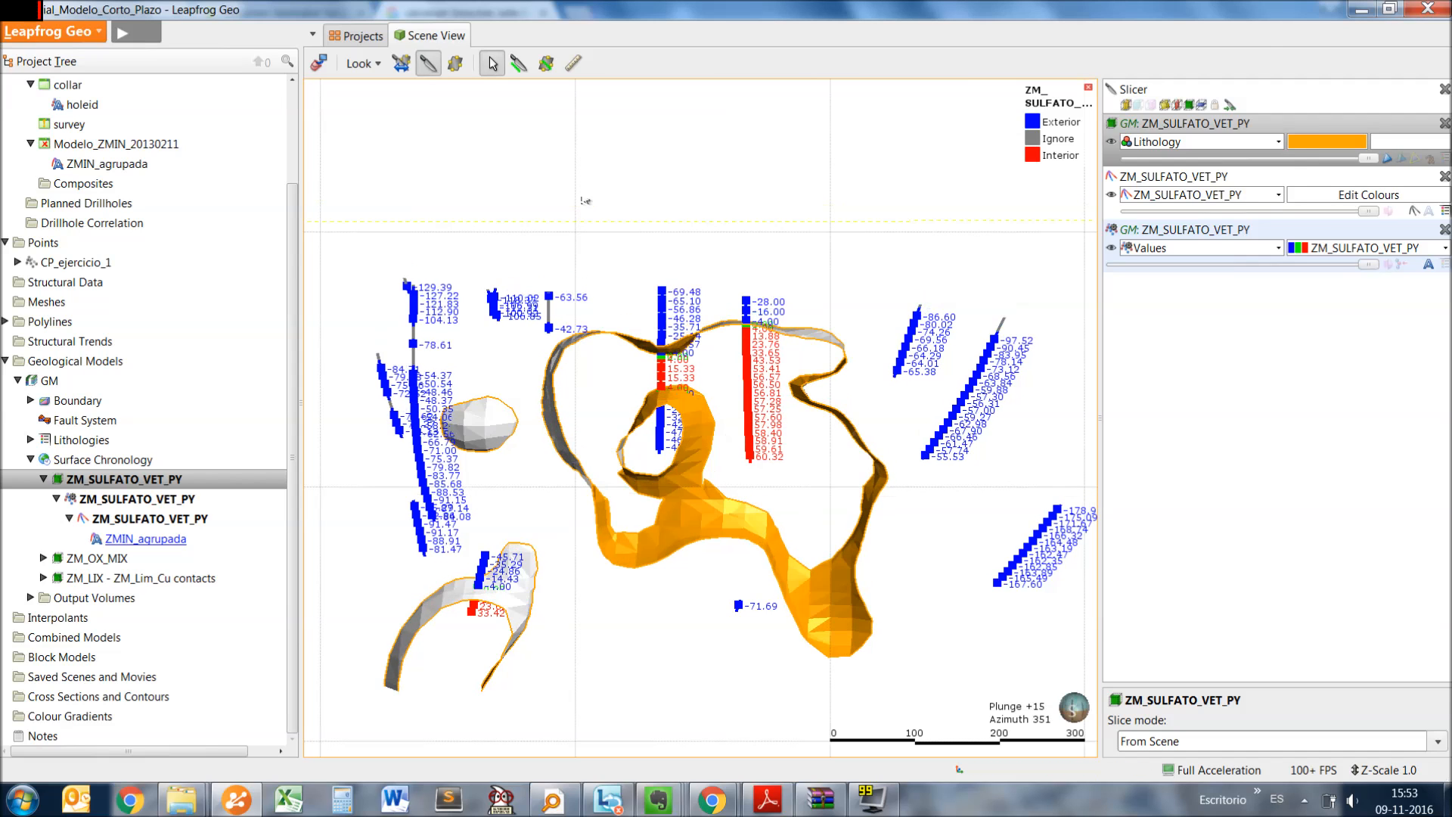
# Remove the current slice and cut a new east-west section through the intrusion surface near 7496700 N from plan view
pyautogui.click(437, 65)
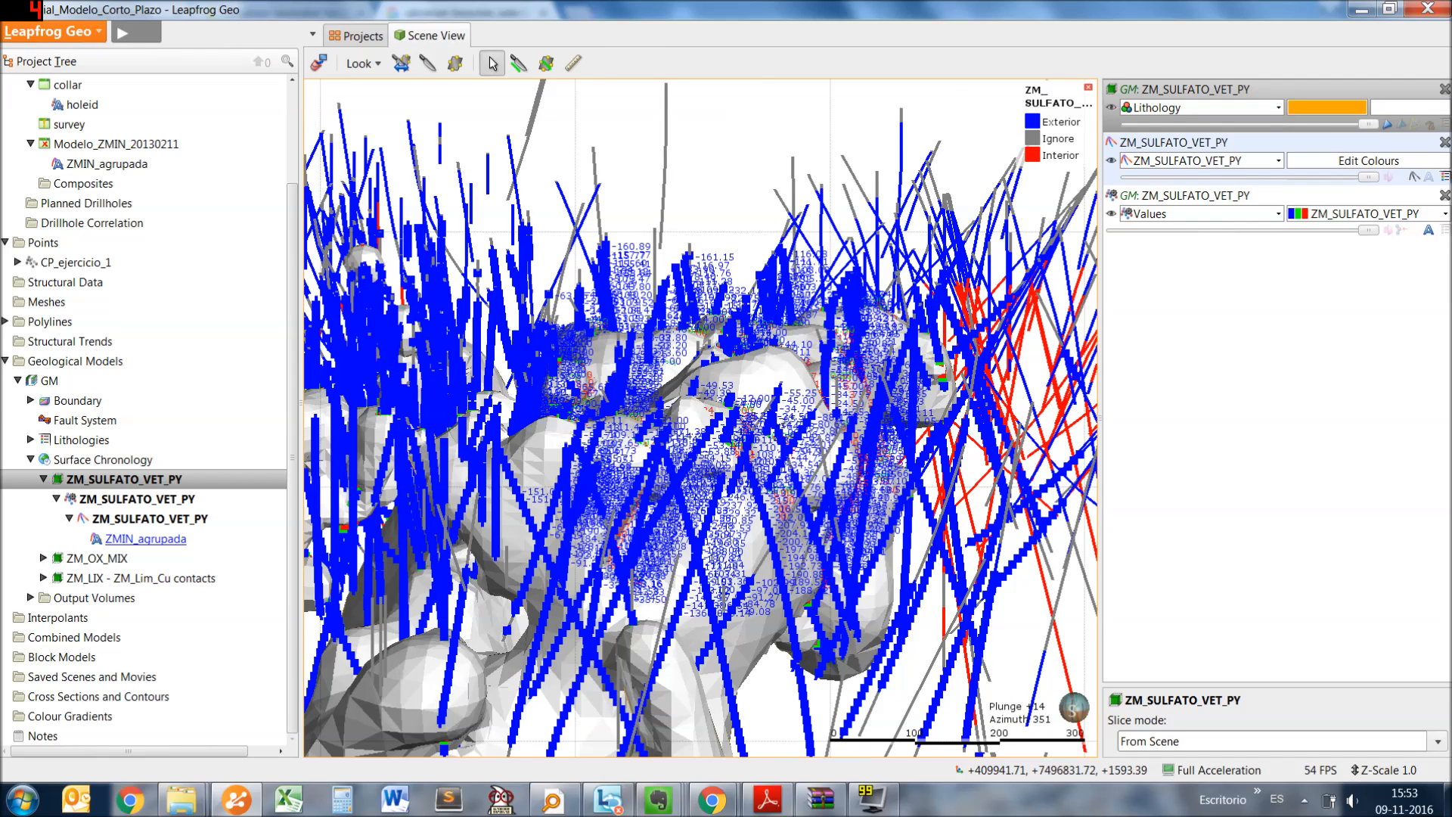
pyautogui.moveTo(1037, 348); pyautogui.dragTo(1036, 409)
pyautogui.press('d')
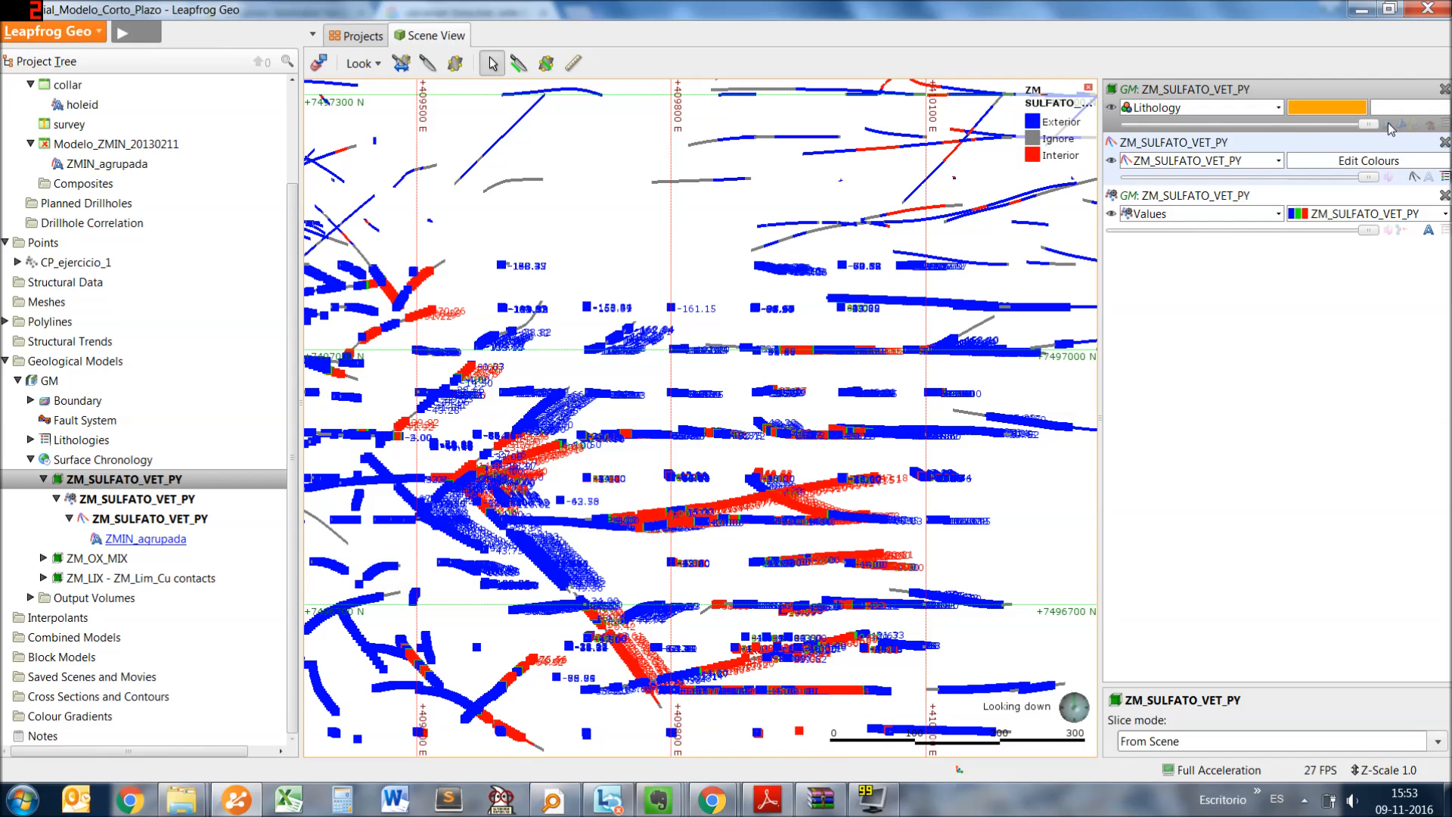
pyautogui.click(1387, 124)
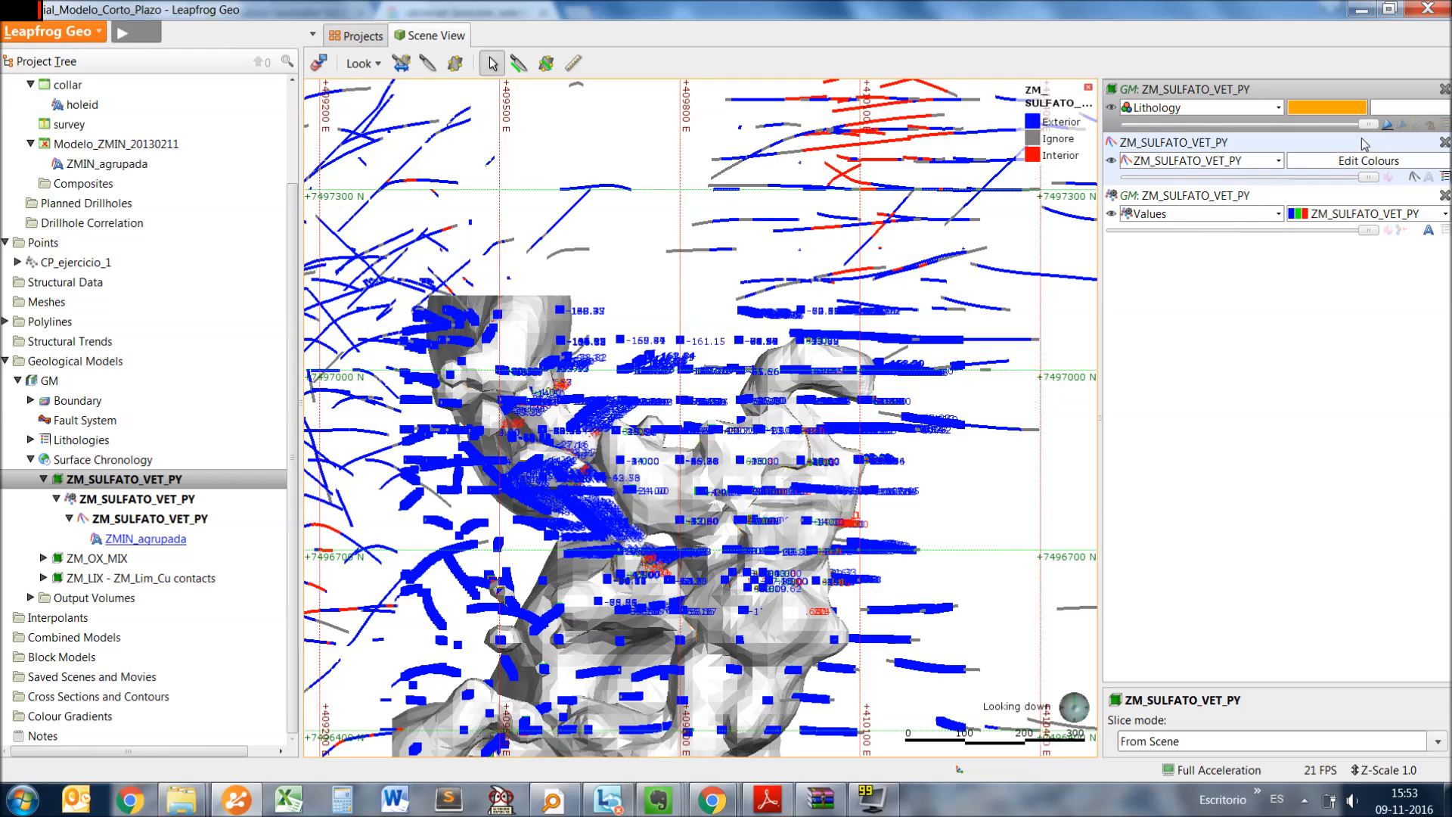
pyautogui.moveTo(792, 537); pyautogui.dragTo(859, 390, button='middle')
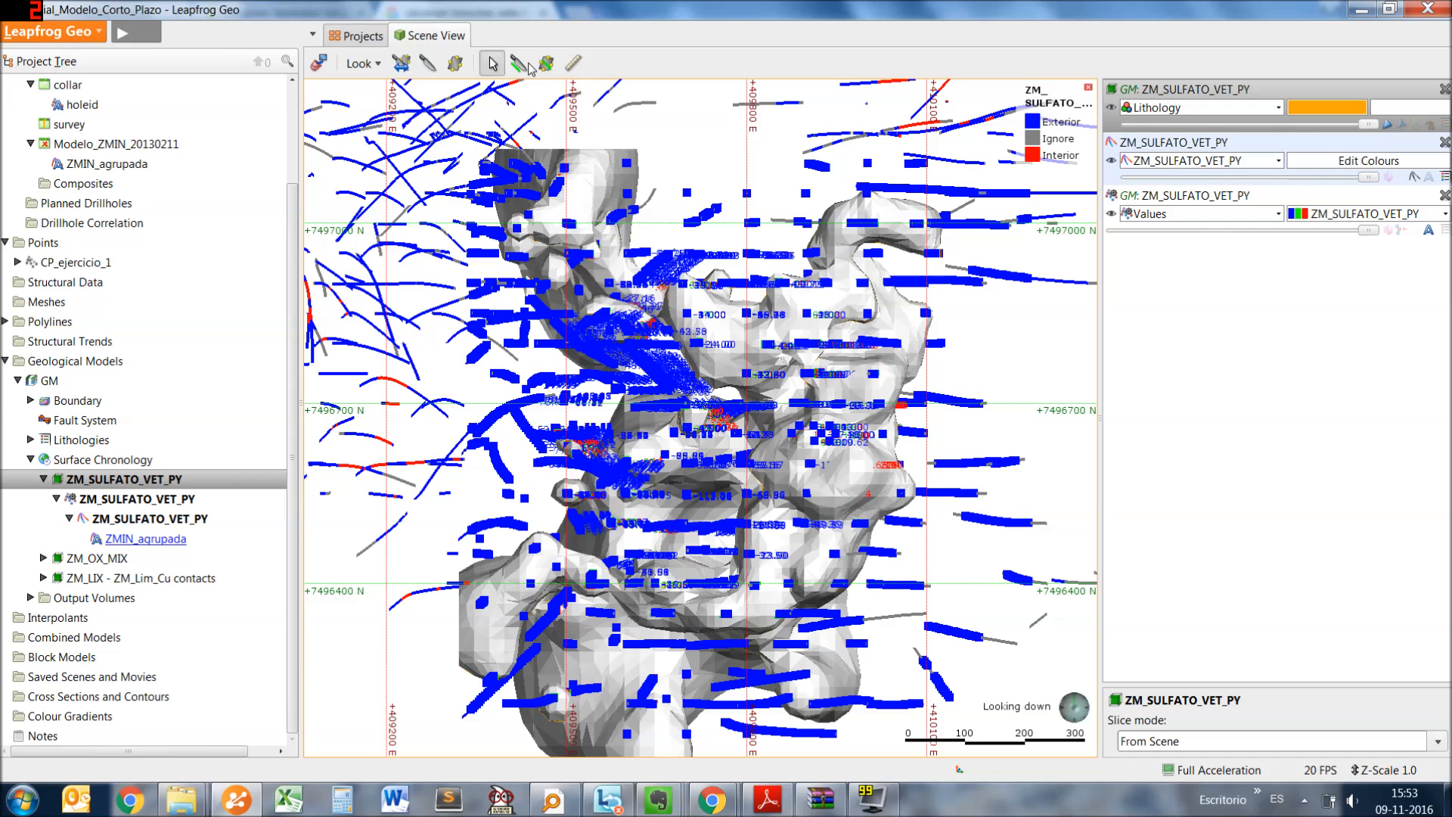
pyautogui.hotkey('alt', 's')
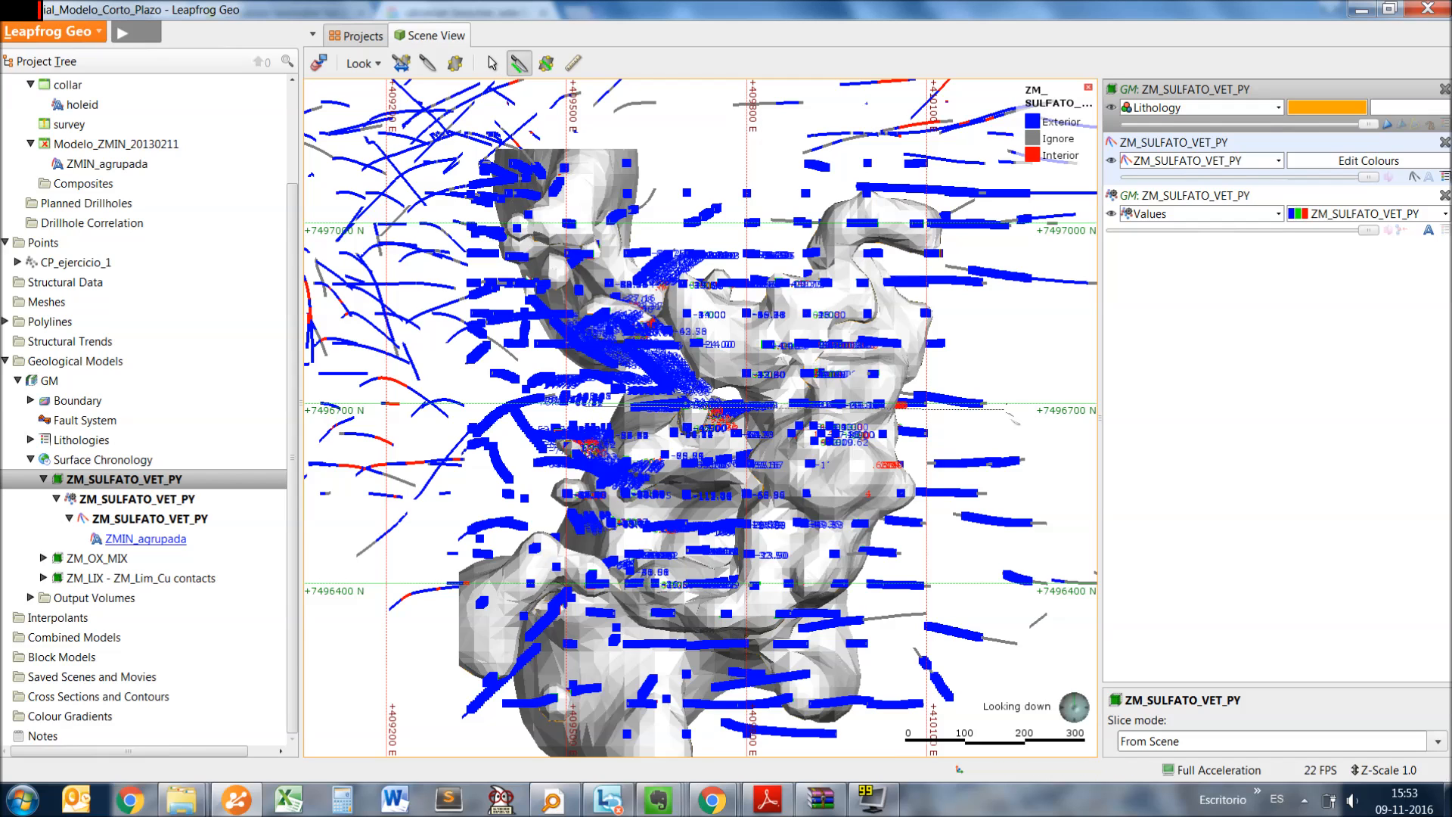
pyautogui.moveTo(1008, 415); pyautogui.dragTo(1010, 414)
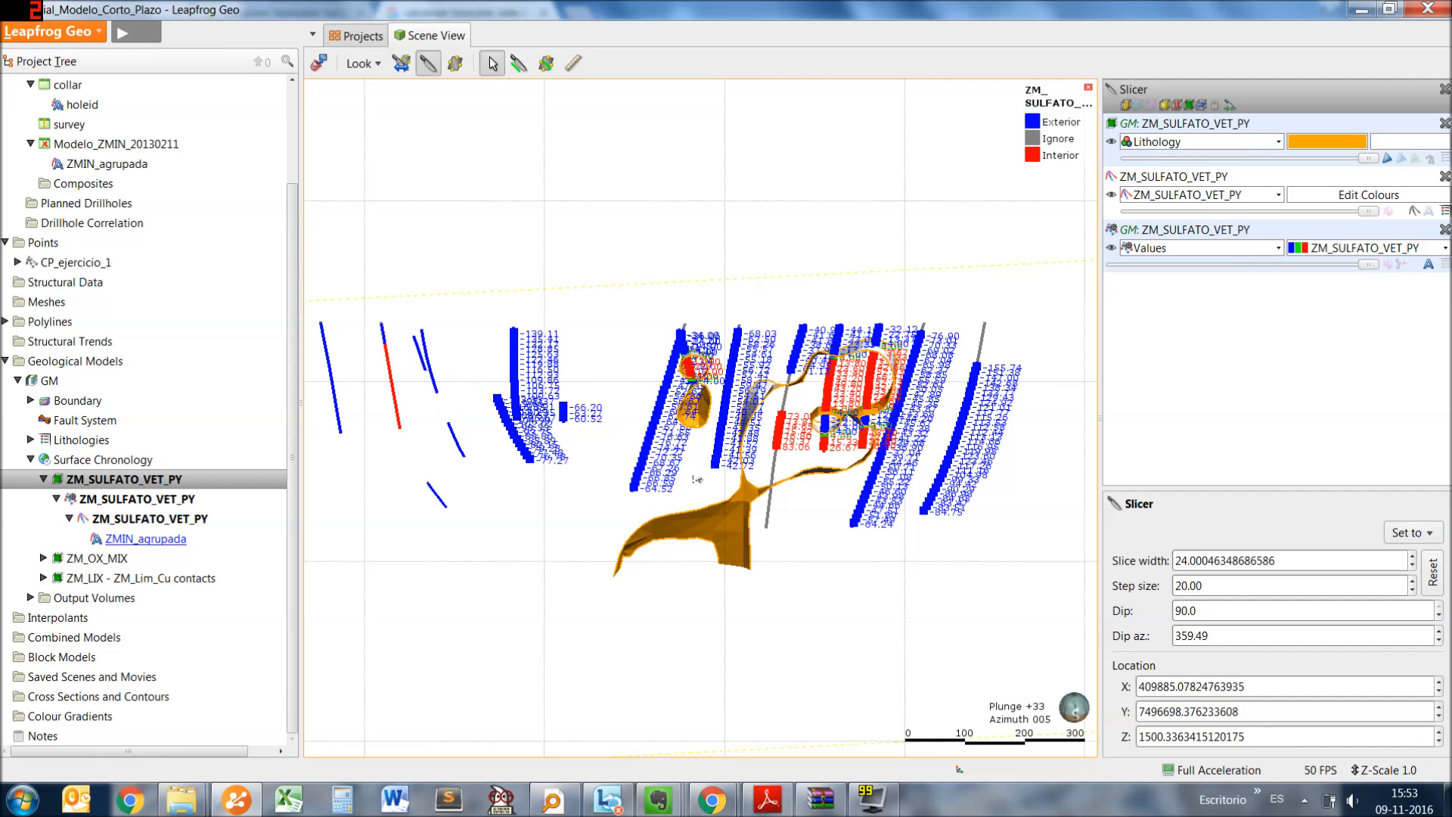
# Examine the intrusion surface against the drillhole point values in the new section, and clear the scene
pyautogui.moveTo(697, 479); pyautogui.dragTo(717, 465)
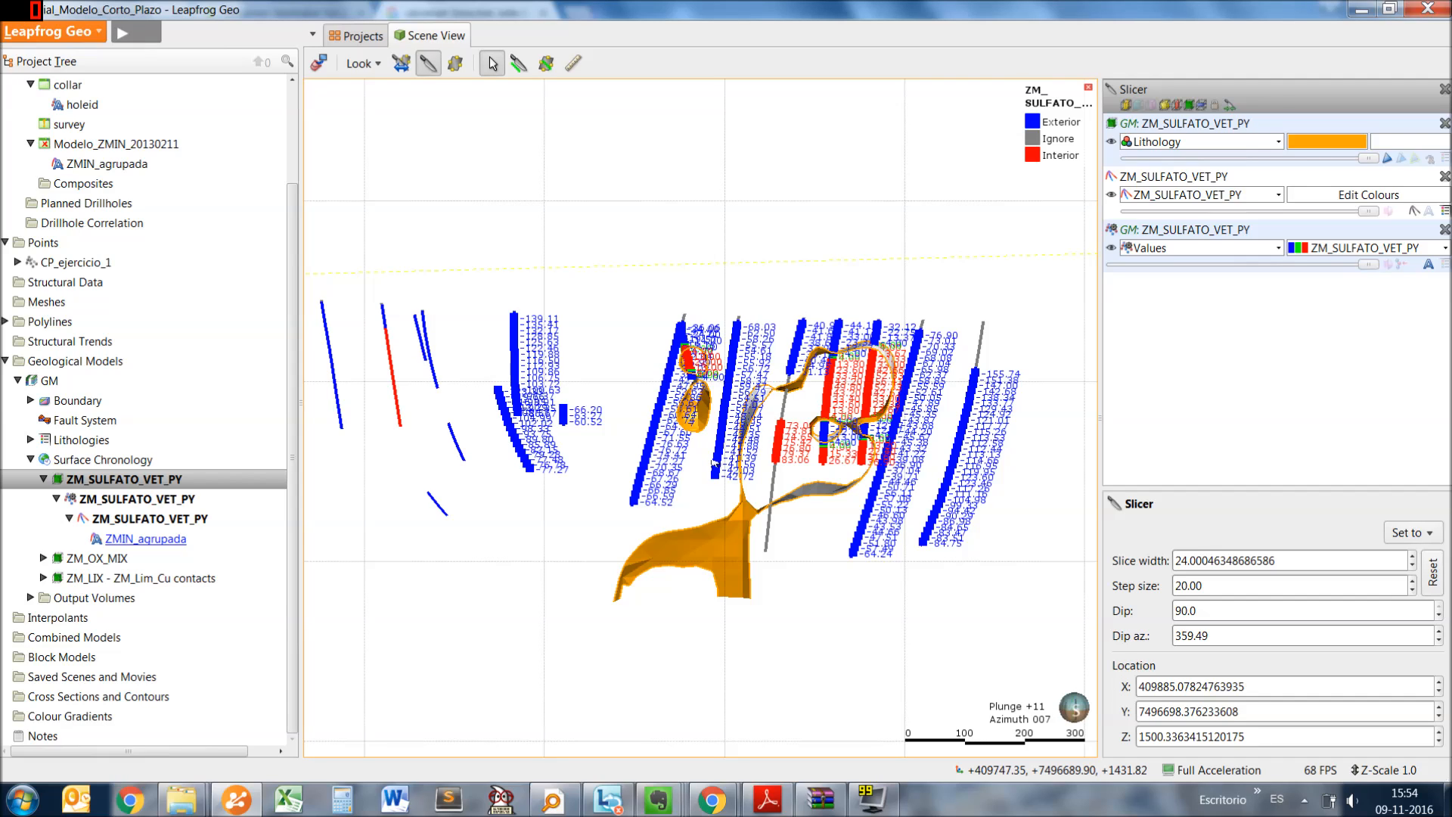
pyautogui.scroll(2, 759, 427)
pyautogui.scroll(-4, 738, 444)
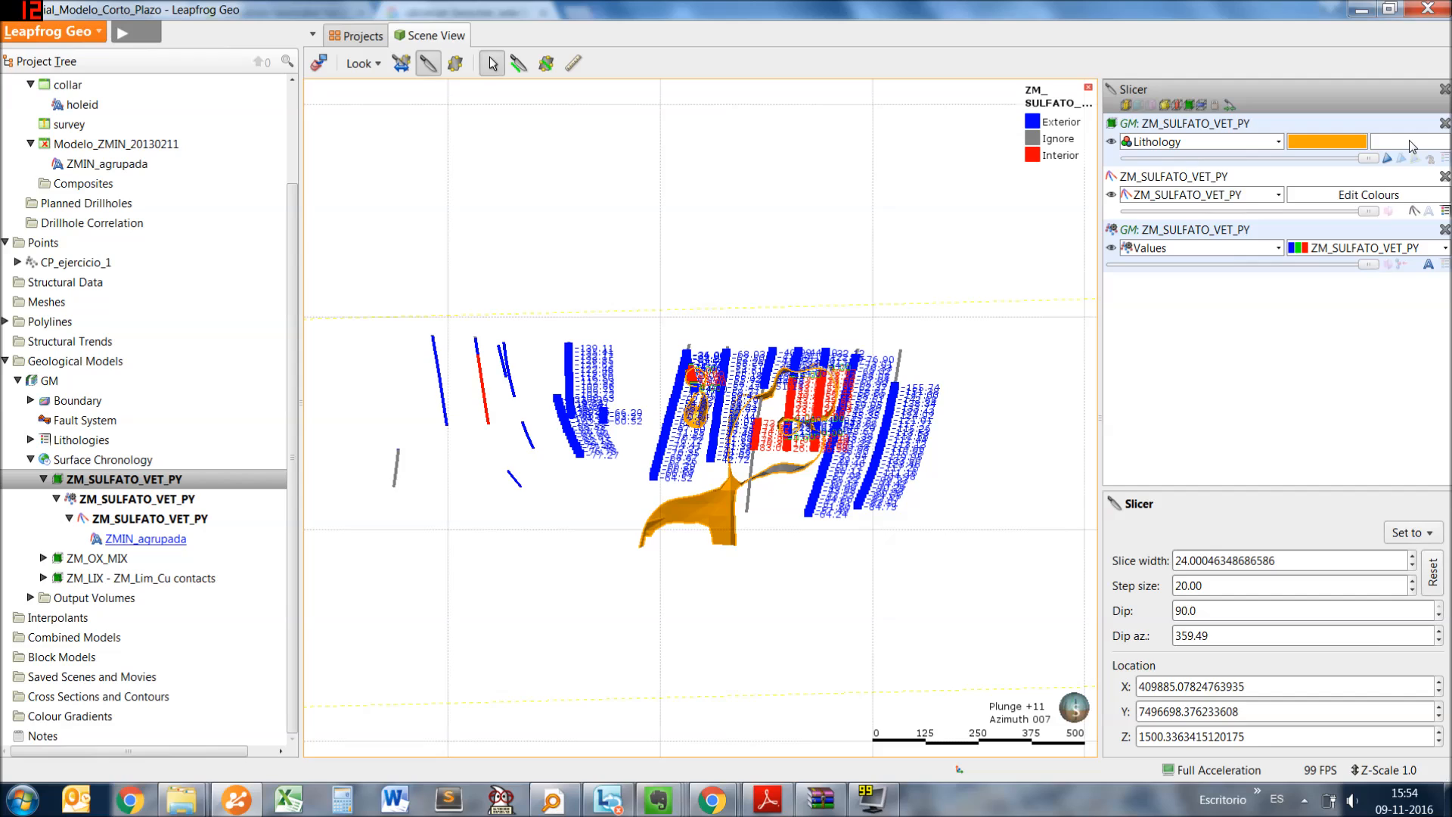
pyautogui.click(319, 64)
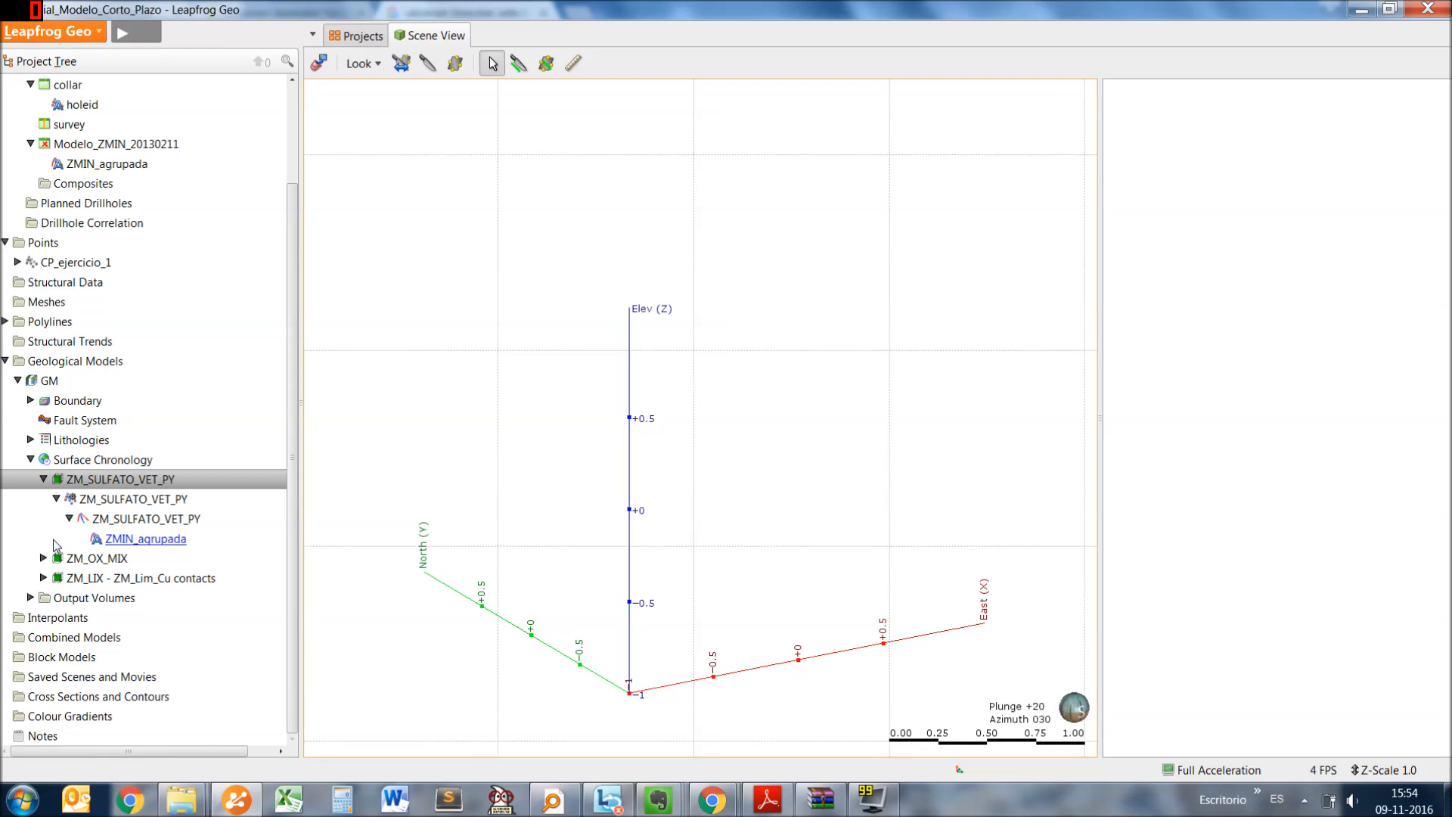
# Expand the ZM_OX_MIX intrusion in the surface chronology down to its contact points and ZMIN_agrupada source
pyautogui.click(43, 557)
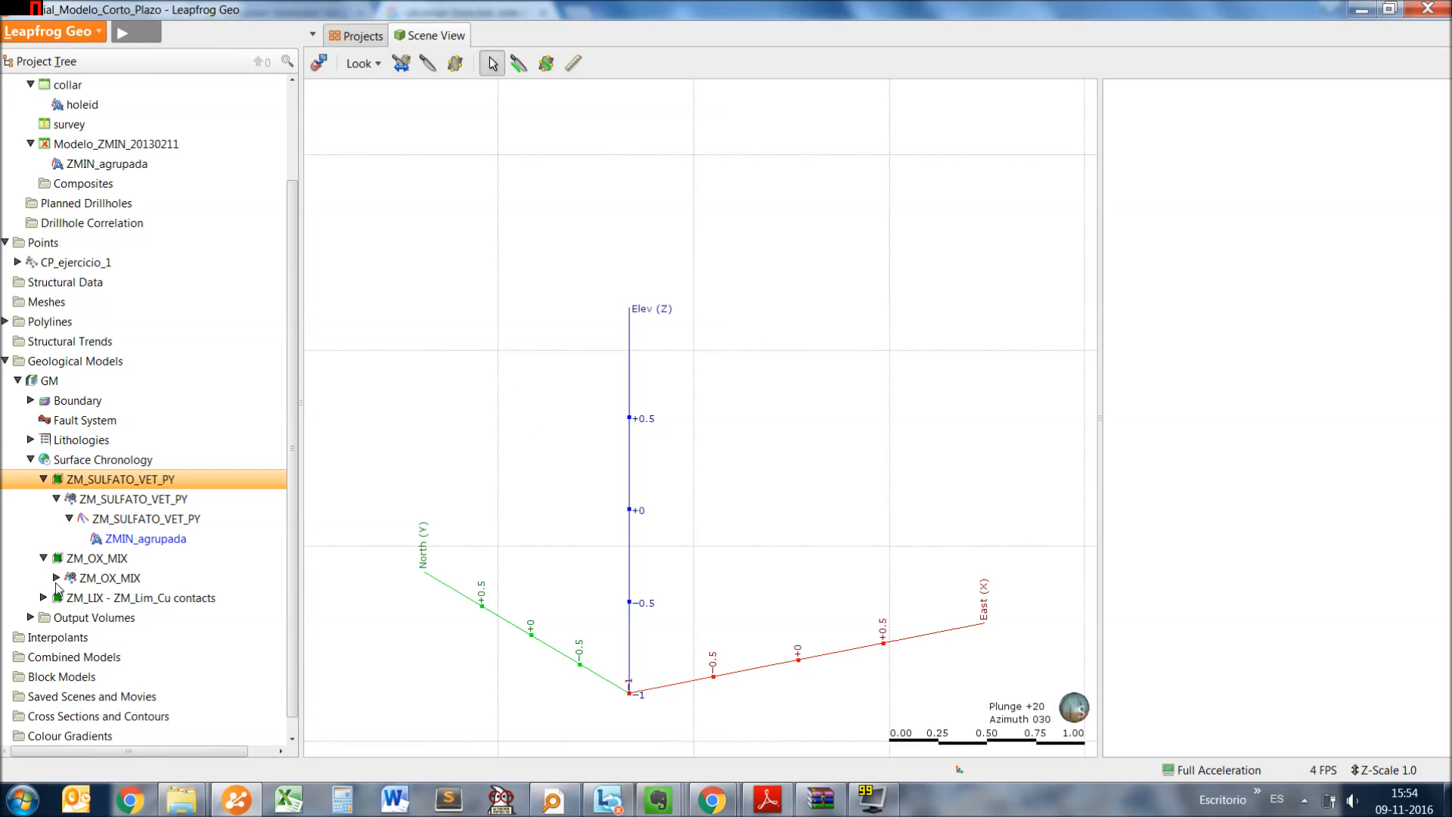
pyautogui.click(57, 578)
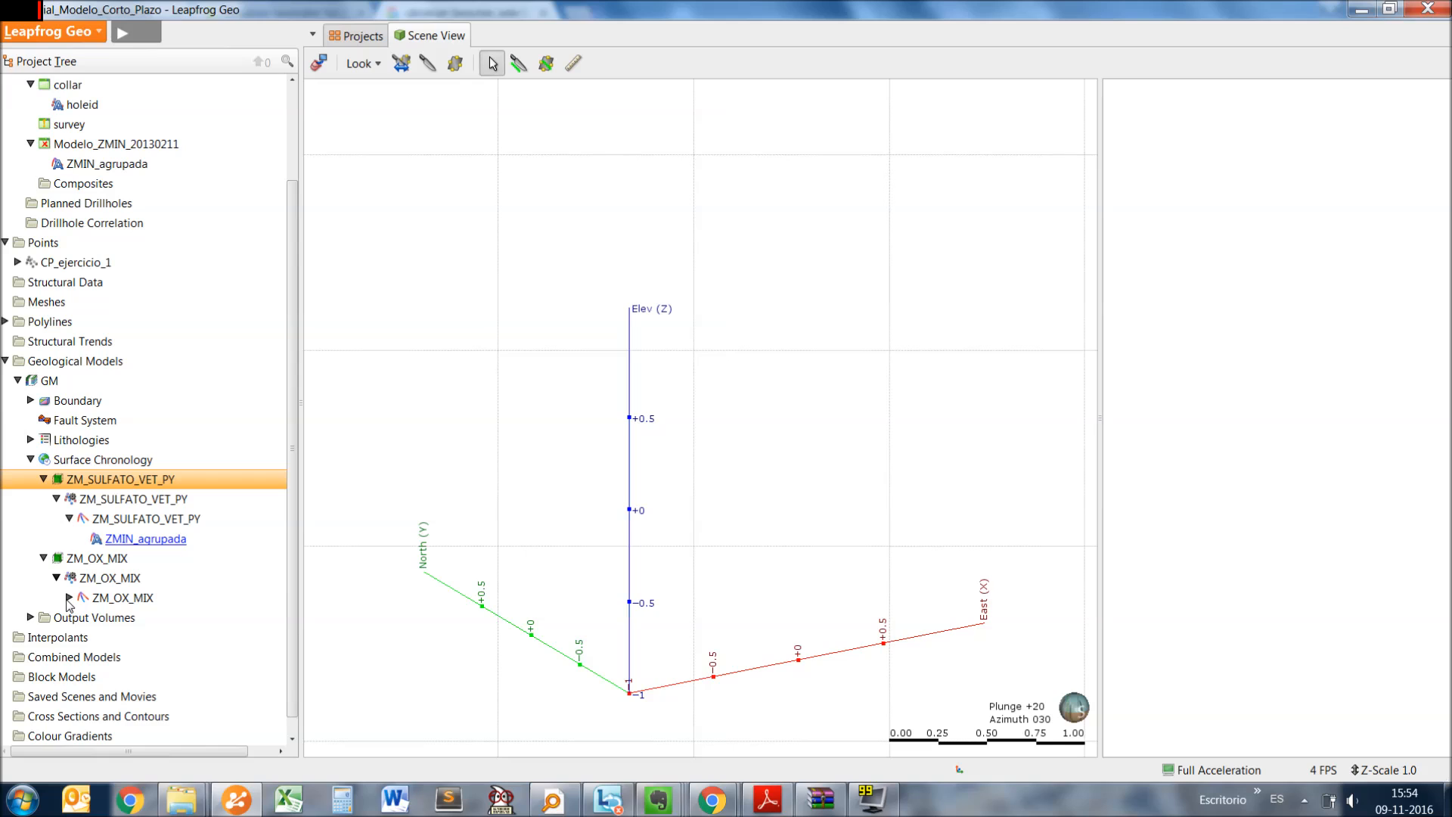
pyautogui.click(69, 597)
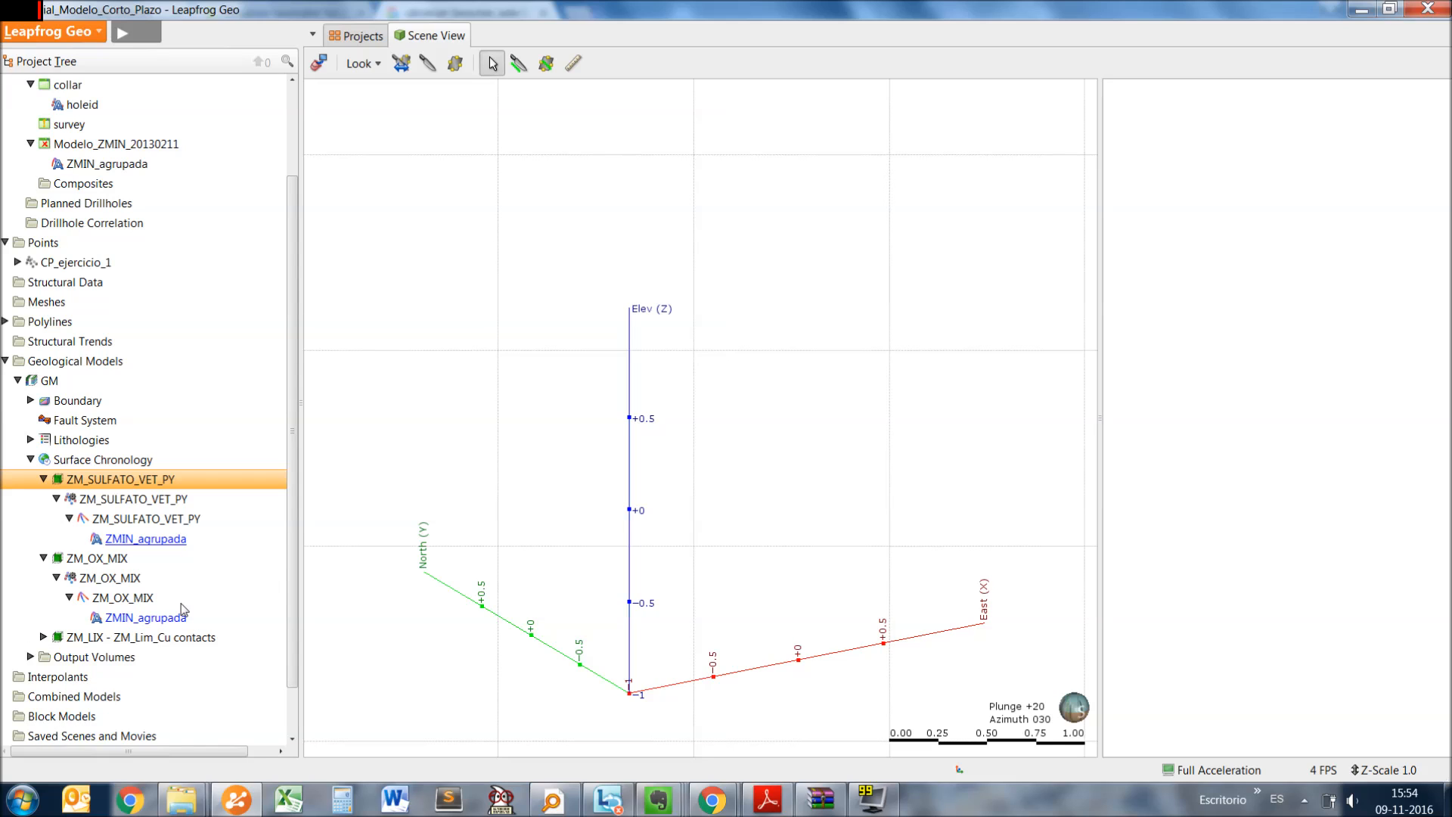
pyautogui.click(123, 599)
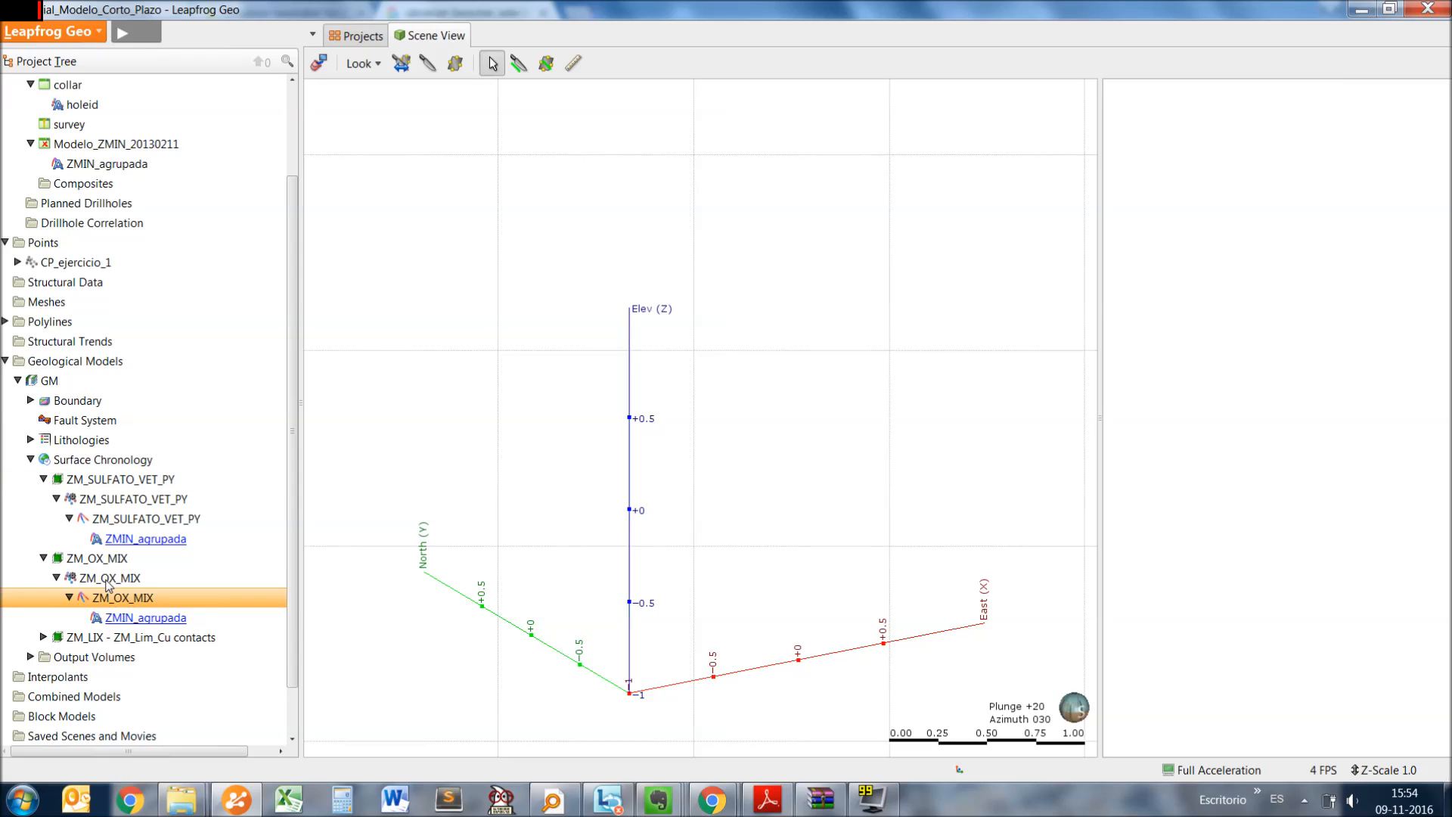
# Add the ZM_OX_MIX intrusion surface from the surface chronology to the empty scene
pyautogui.click(94, 556)
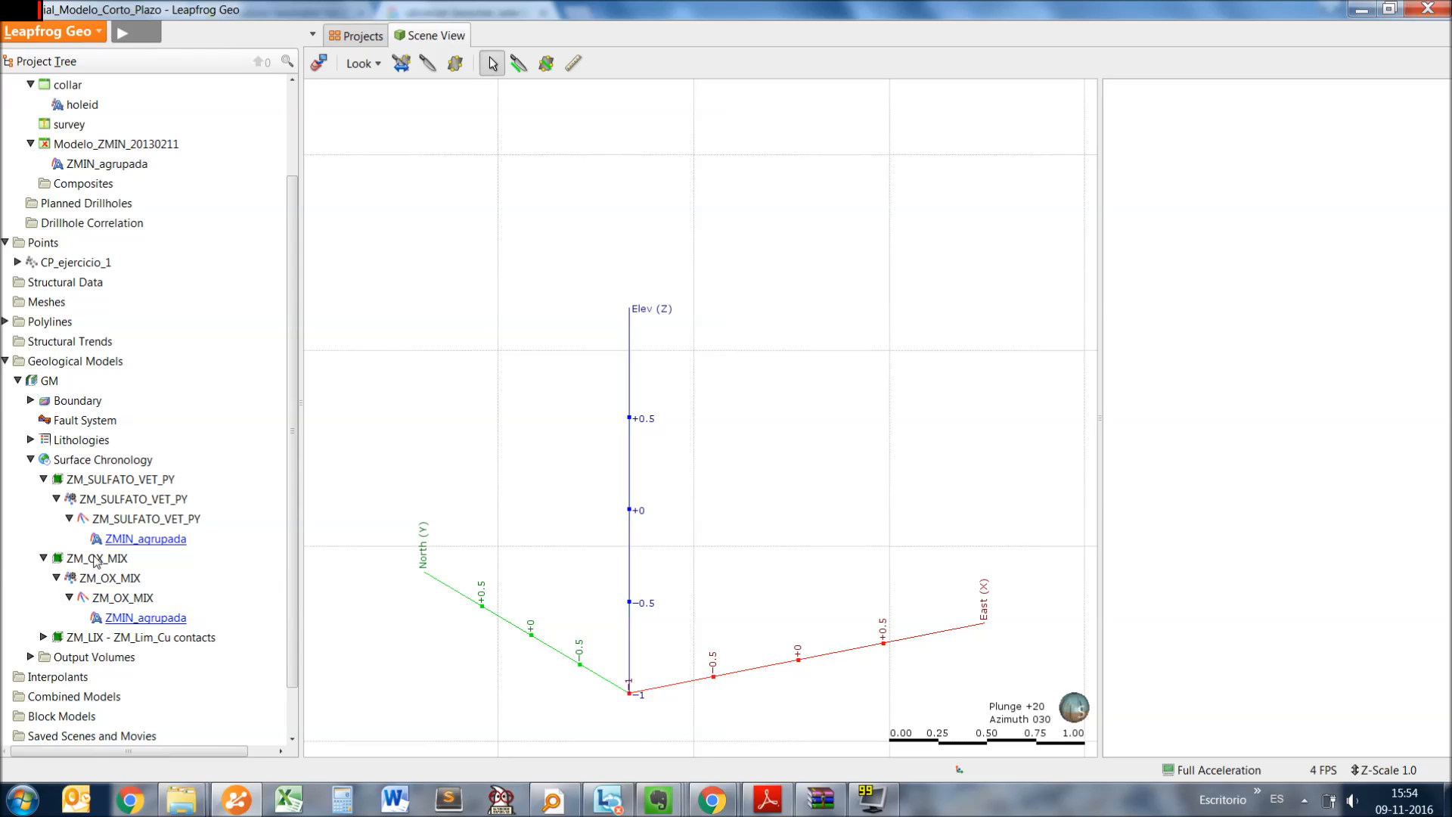
pyautogui.moveTo(94, 560); pyautogui.dragTo(125, 568)
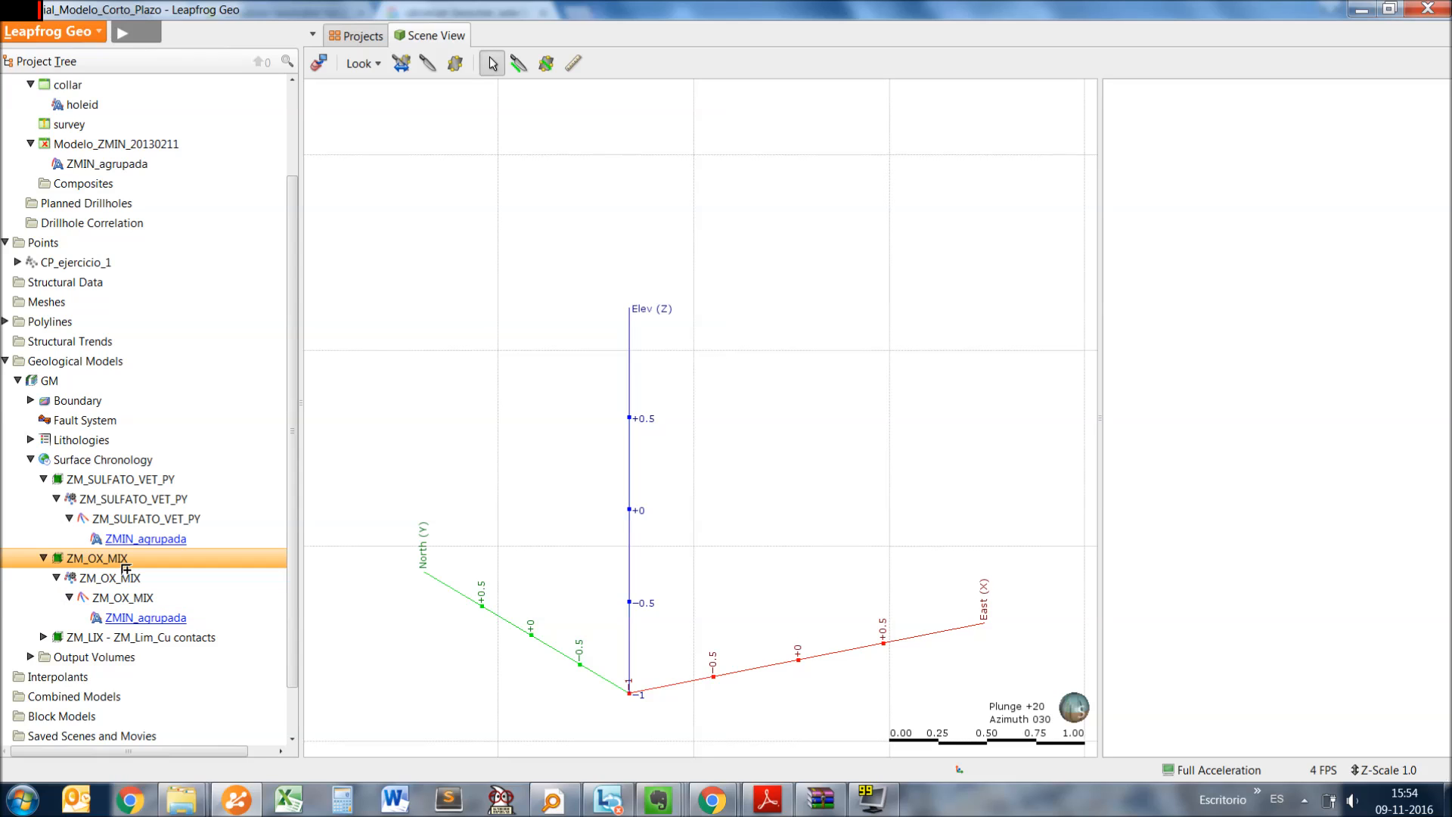
pyautogui.moveTo(126, 569); pyautogui.dragTo(99, 556)
pyautogui.press('Down')
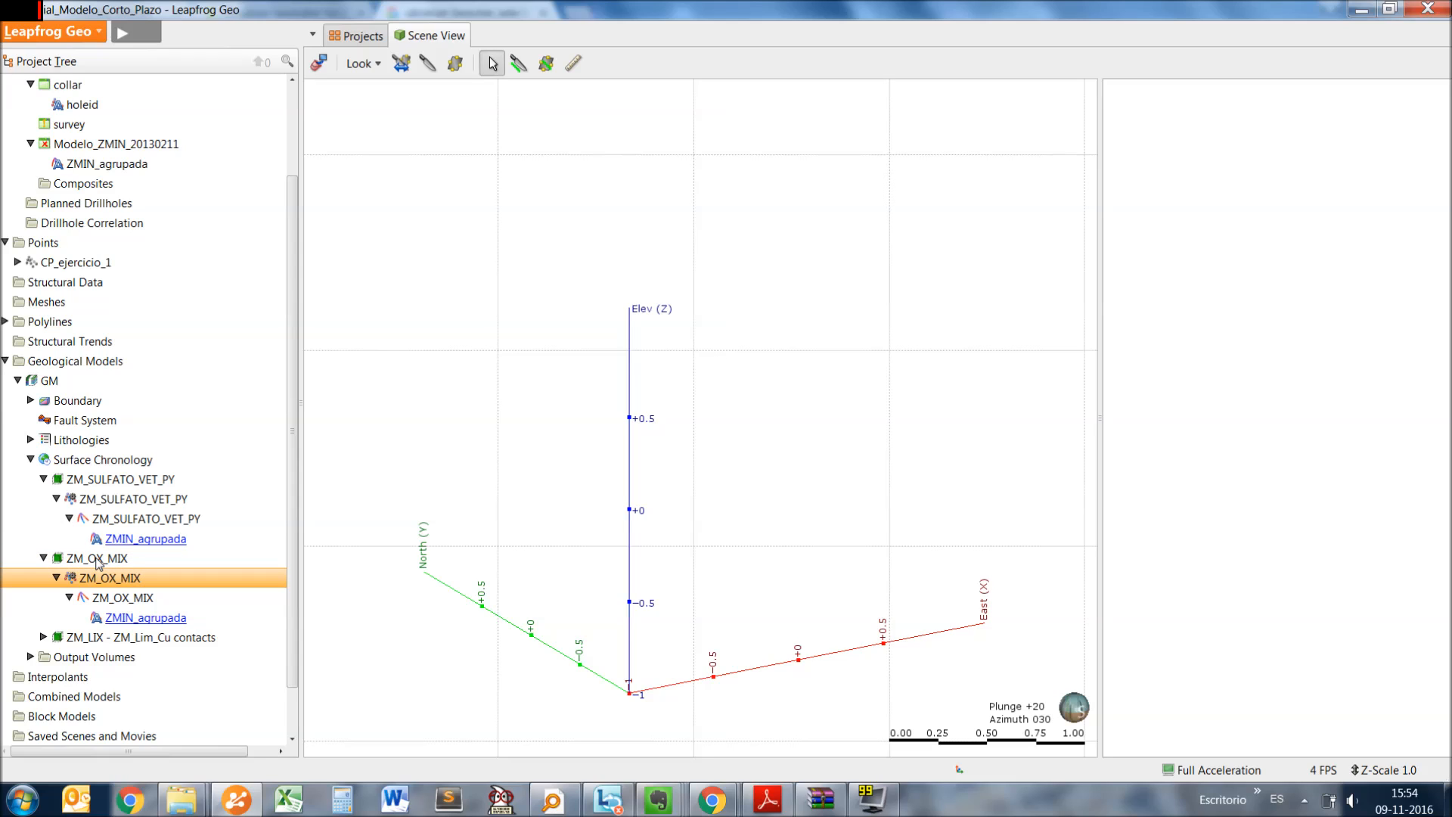
pyautogui.moveTo(109, 580); pyautogui.dragTo(639, 451)
pyautogui.moveTo(642, 454); pyautogui.dragTo(115, 581)
pyautogui.click(95, 564)
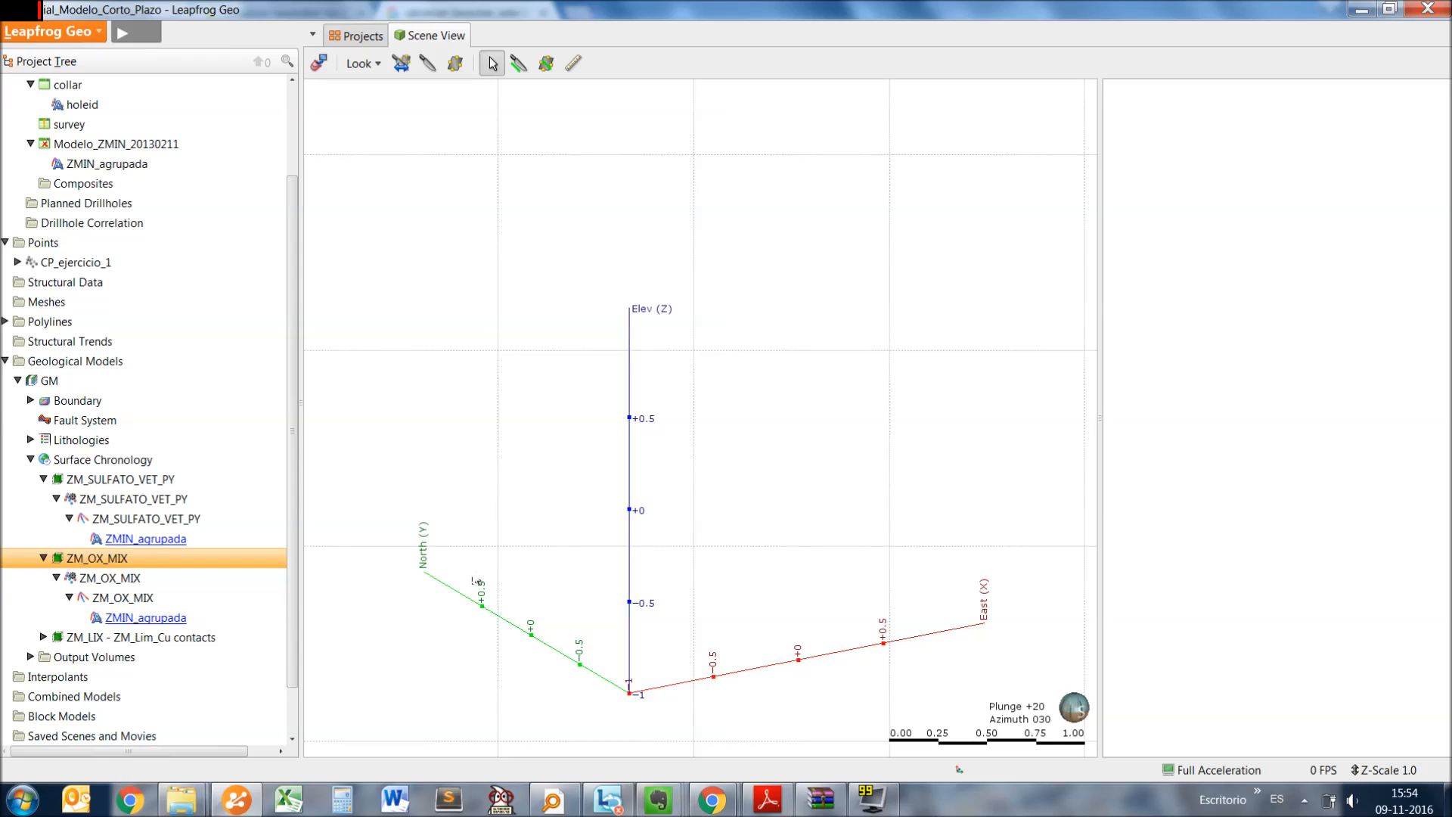